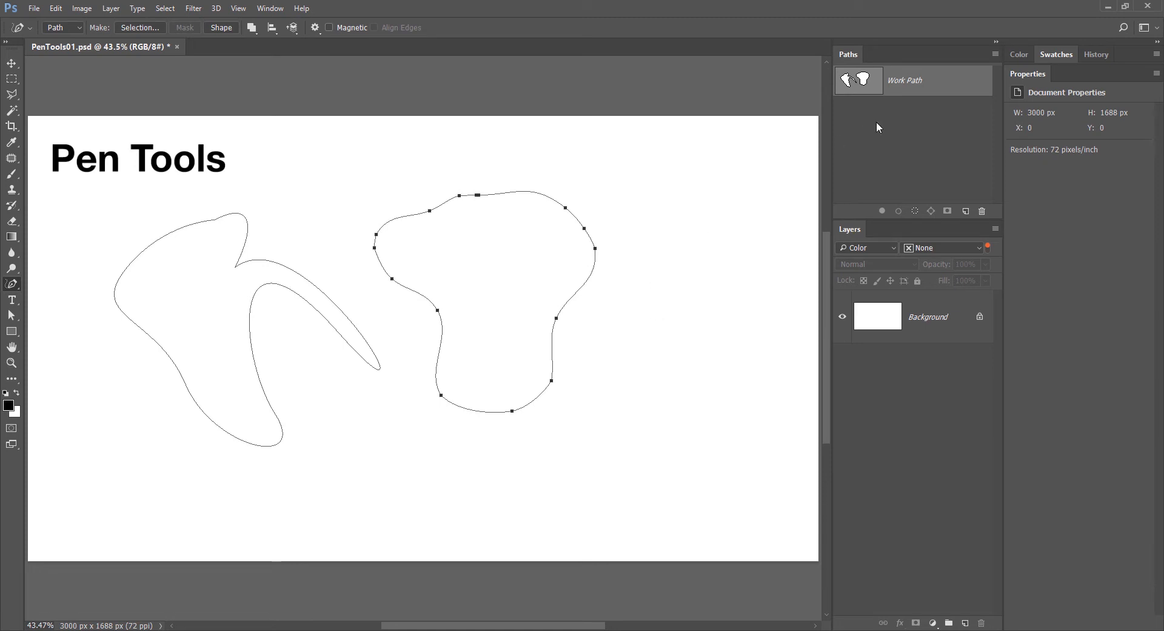
Choose the standard Pen Tool from the group of pen tools.
left_click(883, 88)
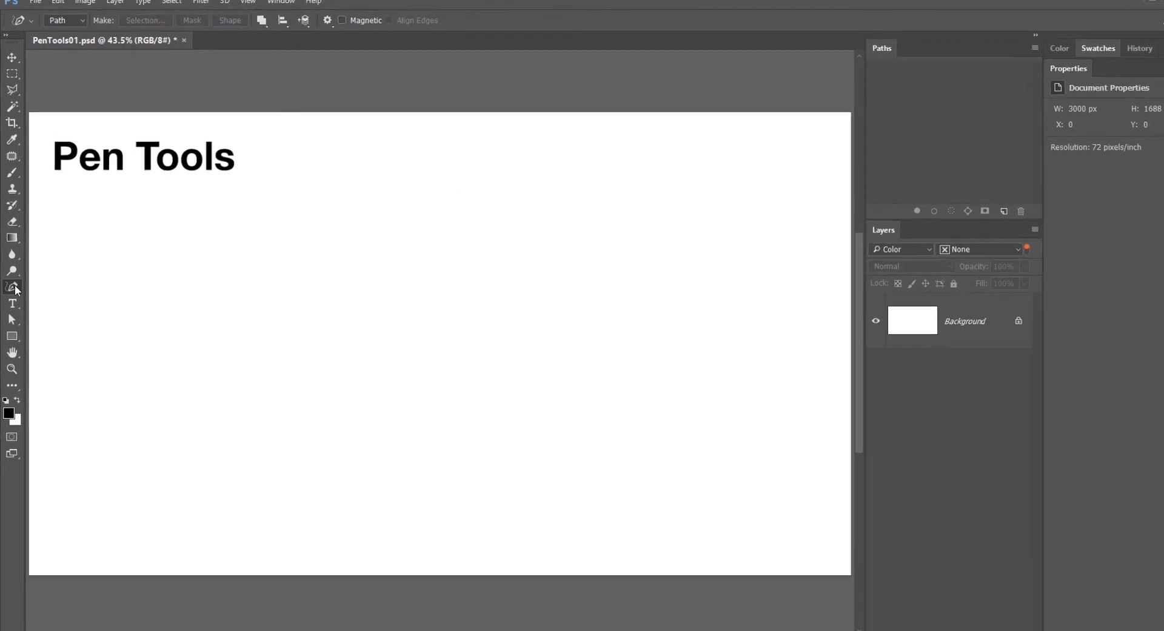
left_click(13, 284)
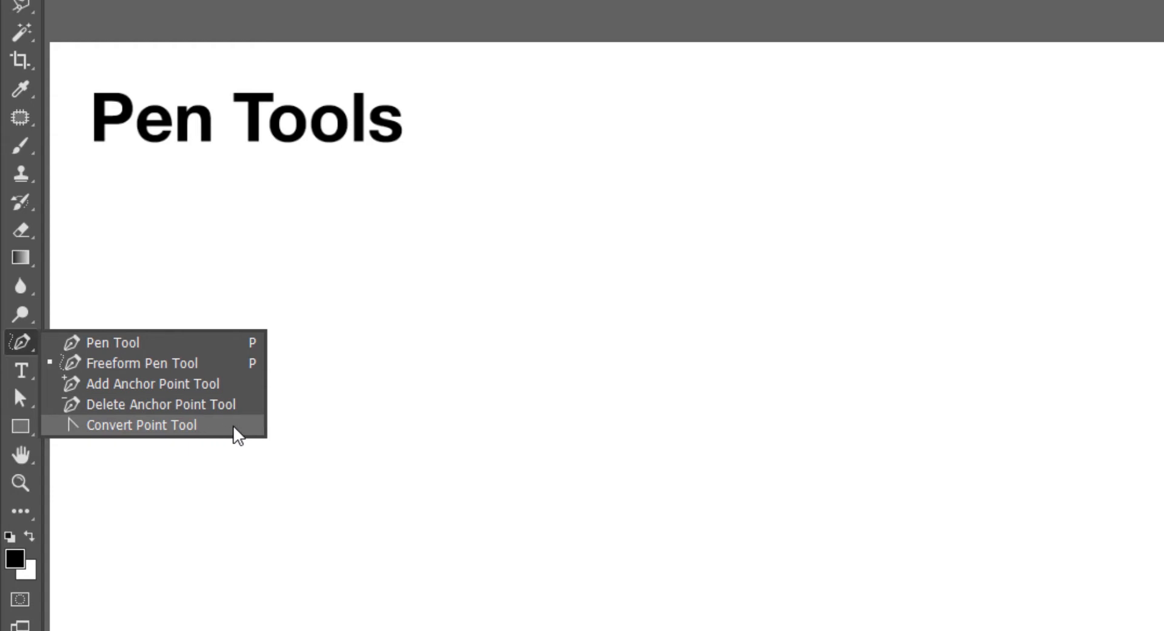
left_click(336, 425)
right_click(26, 337)
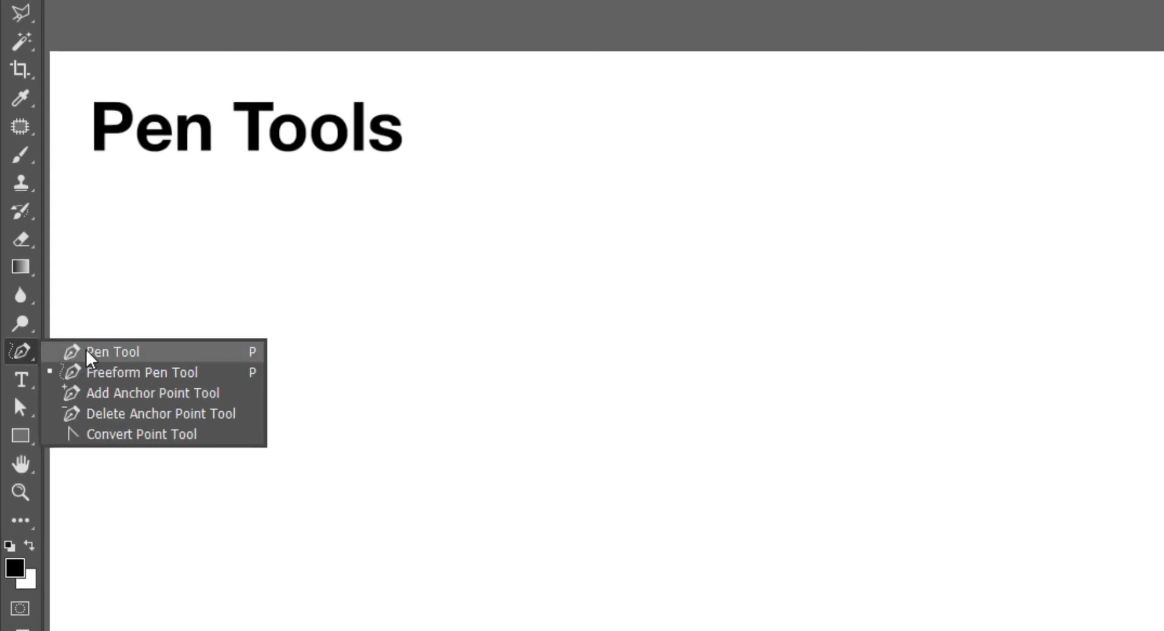
left_click(88, 343)
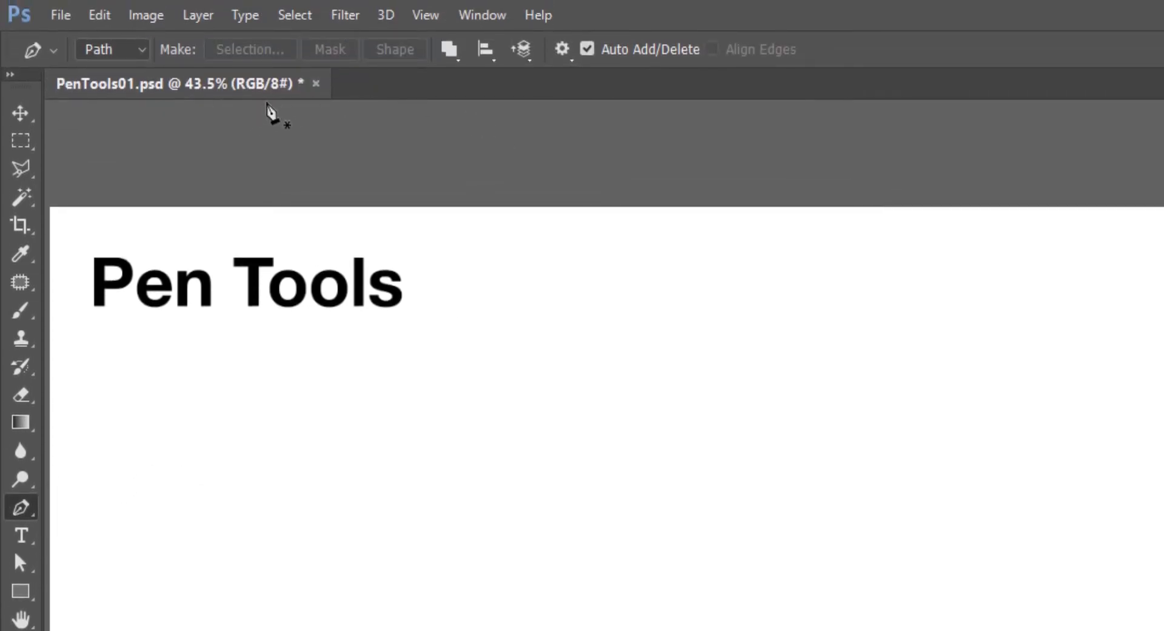
Switch the Pen tool to Shape mode and back to Path, and view its additional pen options.
left_click(112, 54)
left_click(114, 72)
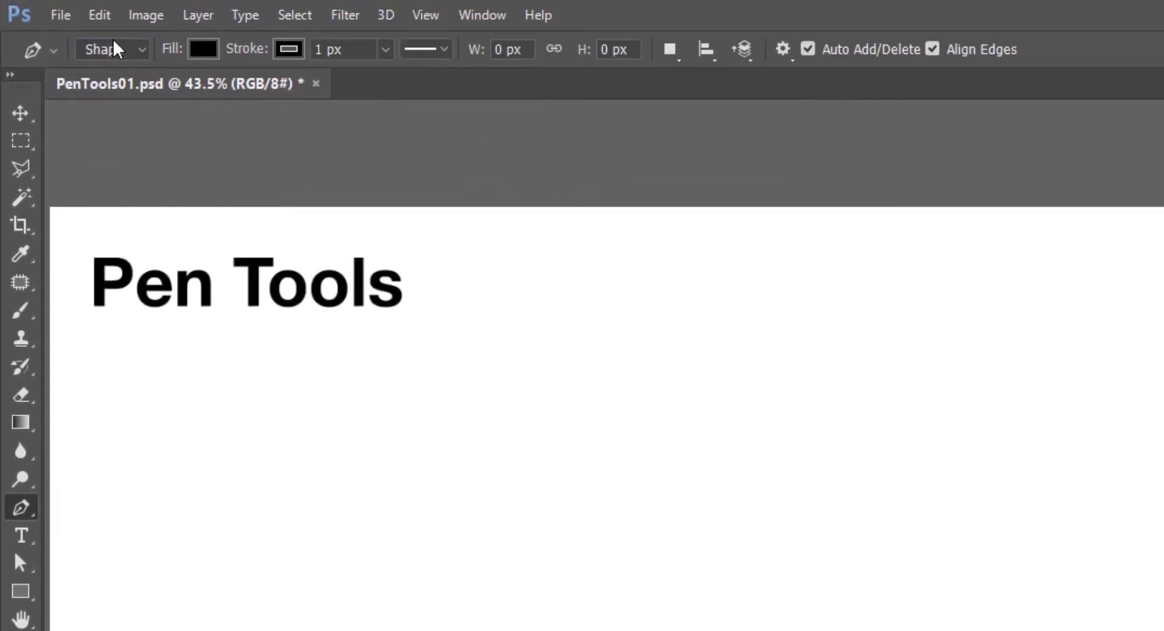
left_click(106, 51)
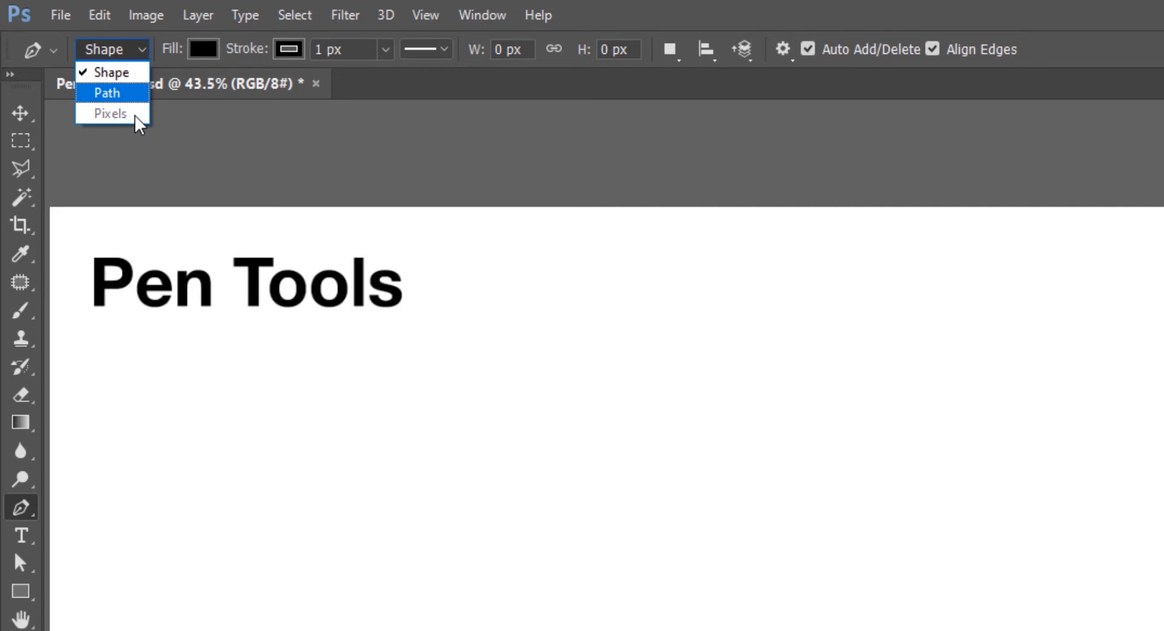
left_click(117, 94)
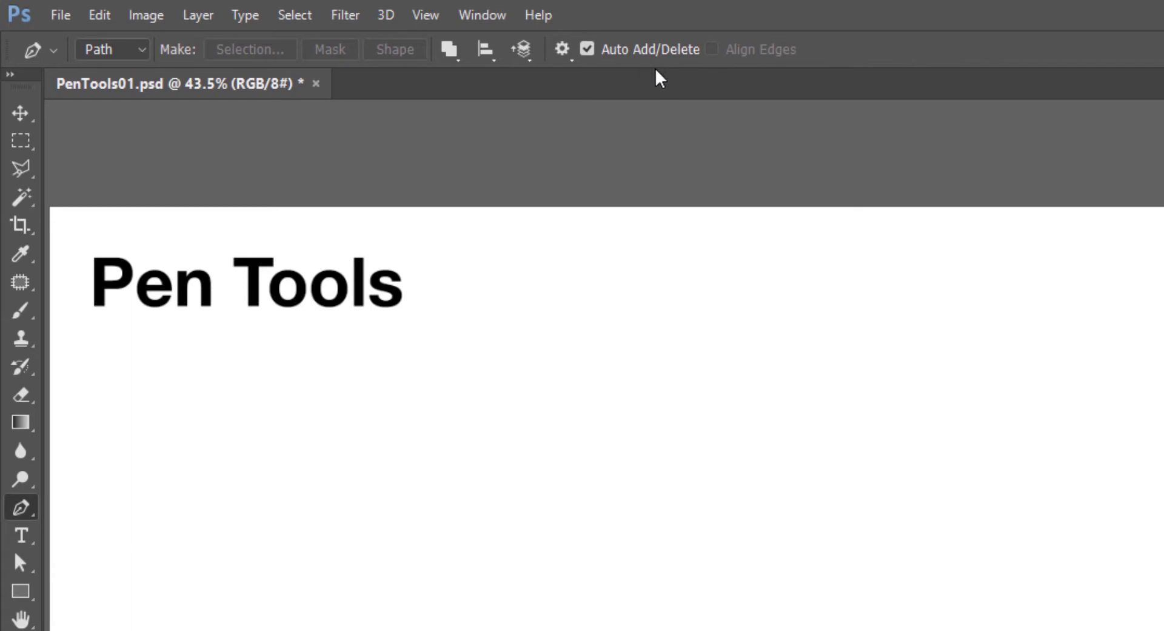
left_click(562, 48)
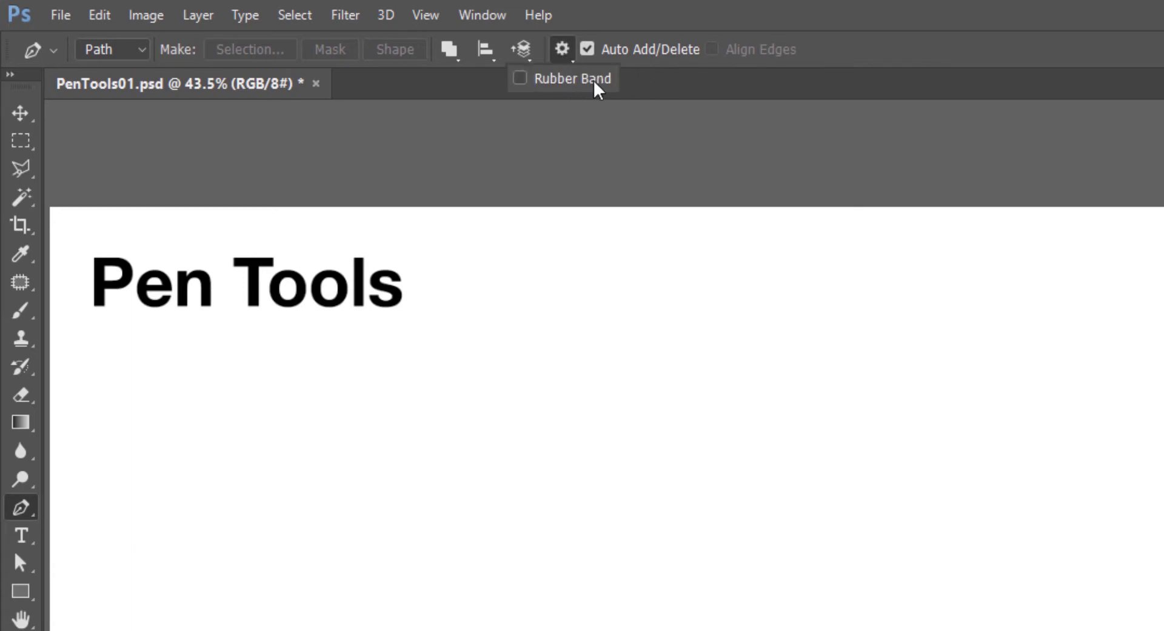
Switch to the Freeform Pen tool, try its Magnetic option, turn it off, and return to the Pen tool.
key("shift+p")
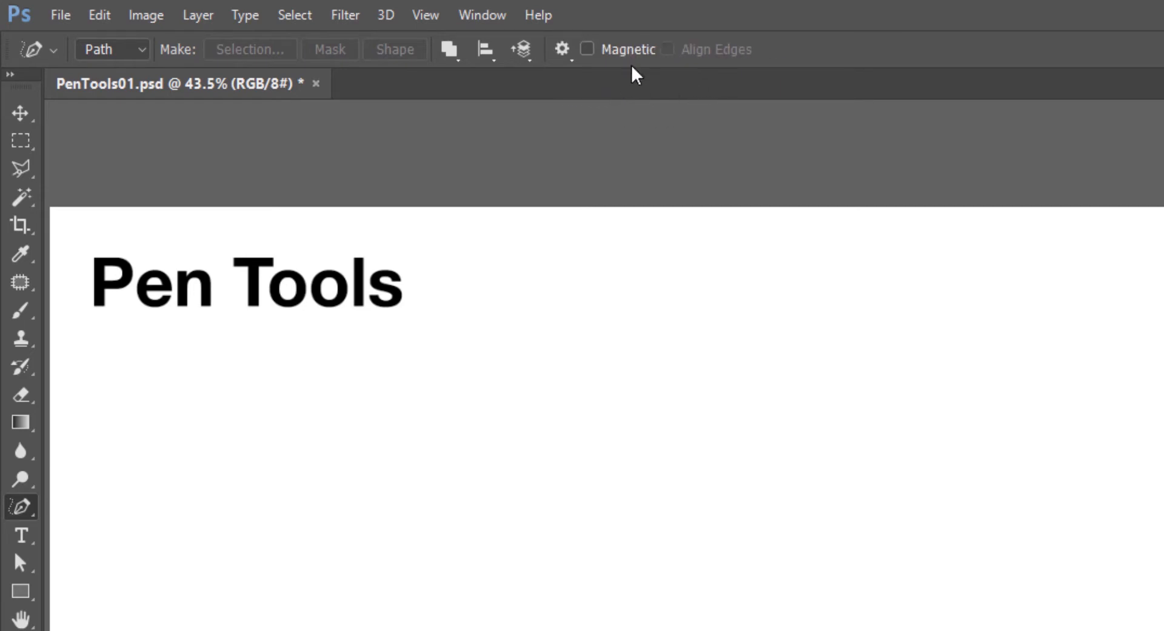
left_click(563, 51)
left_click(553, 107)
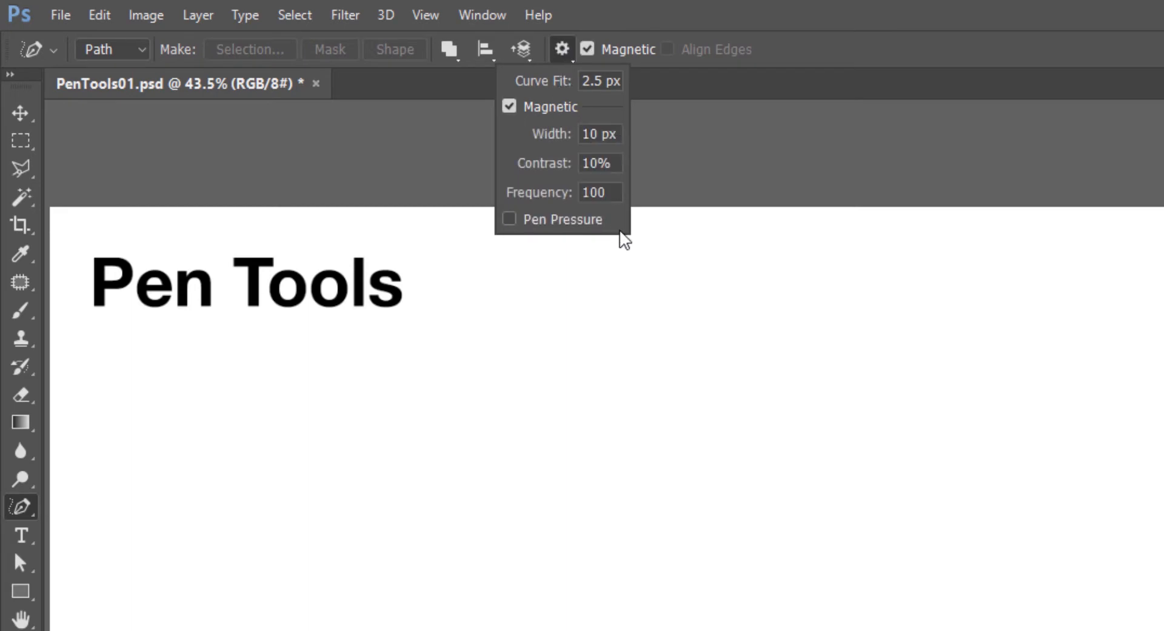
left_click(549, 112)
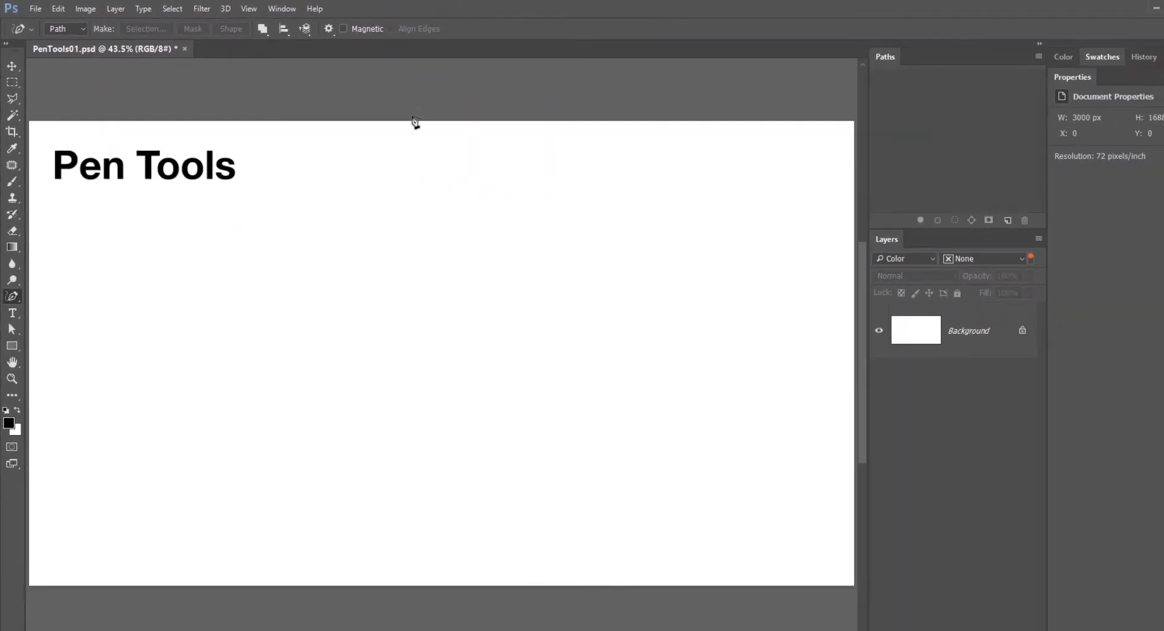
key("shift+p")
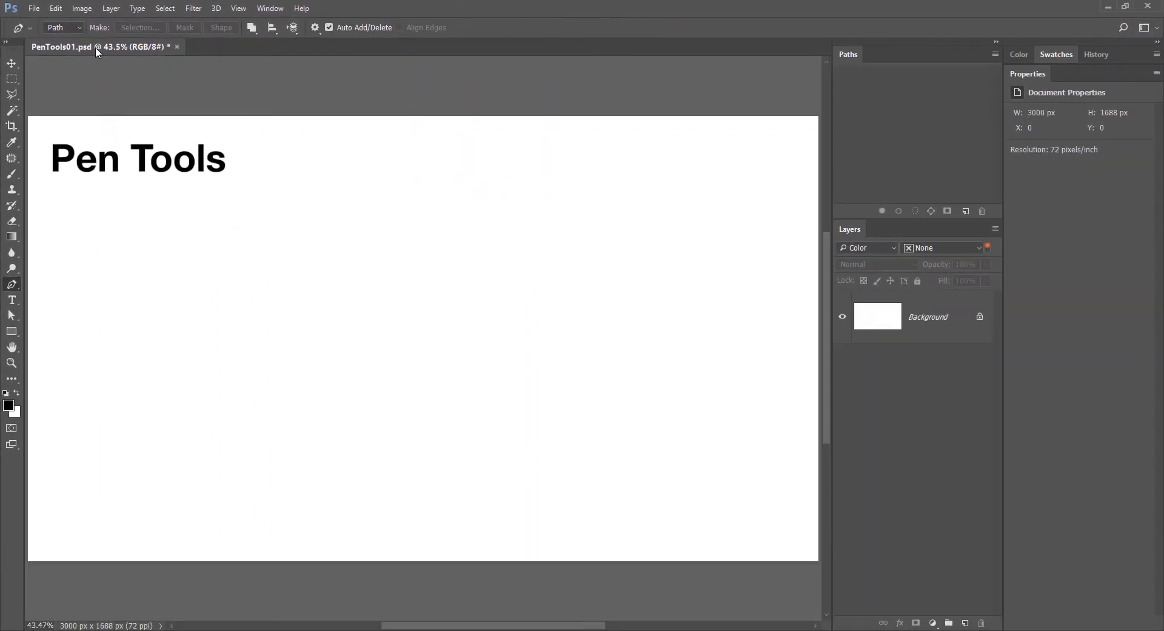
Alternate the Pen tool between Shape and Path modes, ending on Path.
left_click(58, 26)
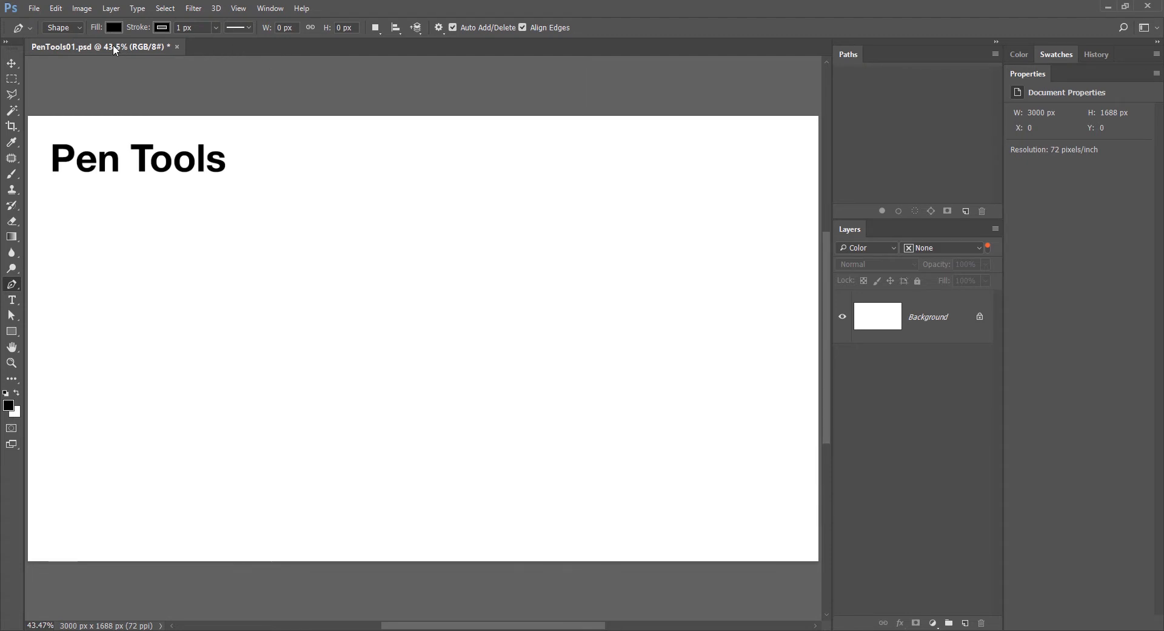
left_click(62, 27)
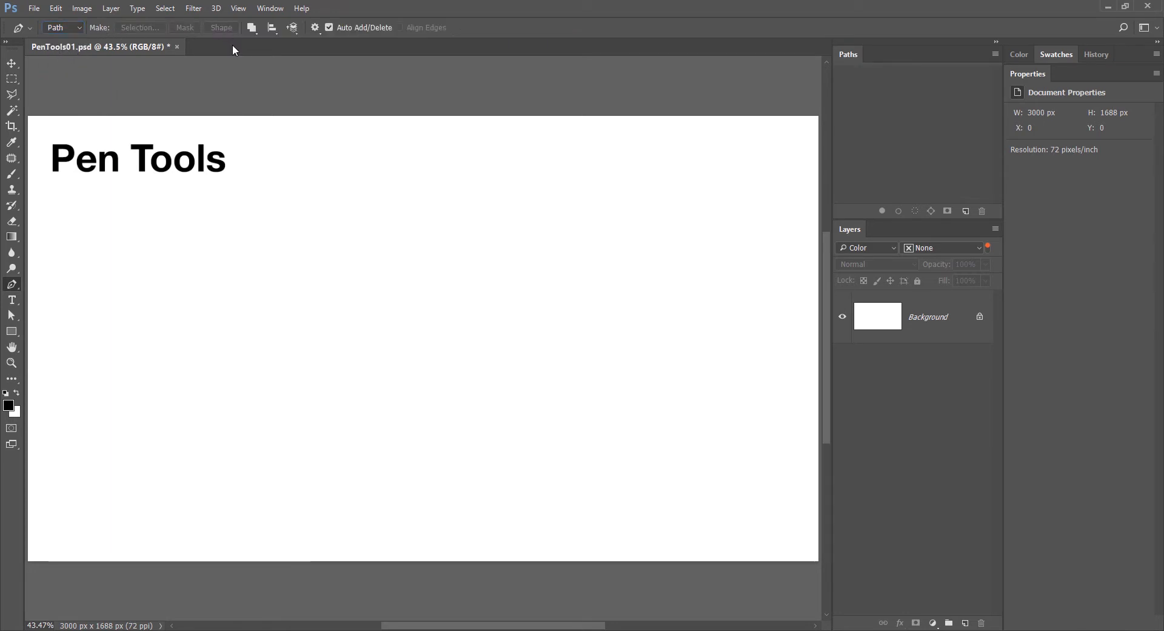
left_click(62, 41)
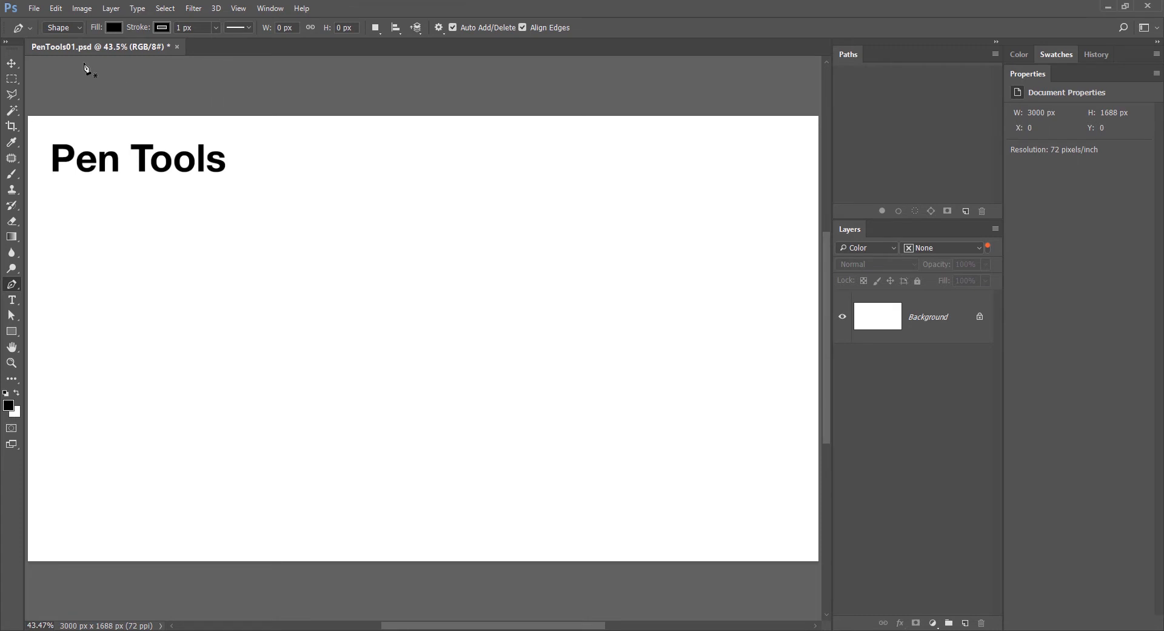
left_click(61, 27)
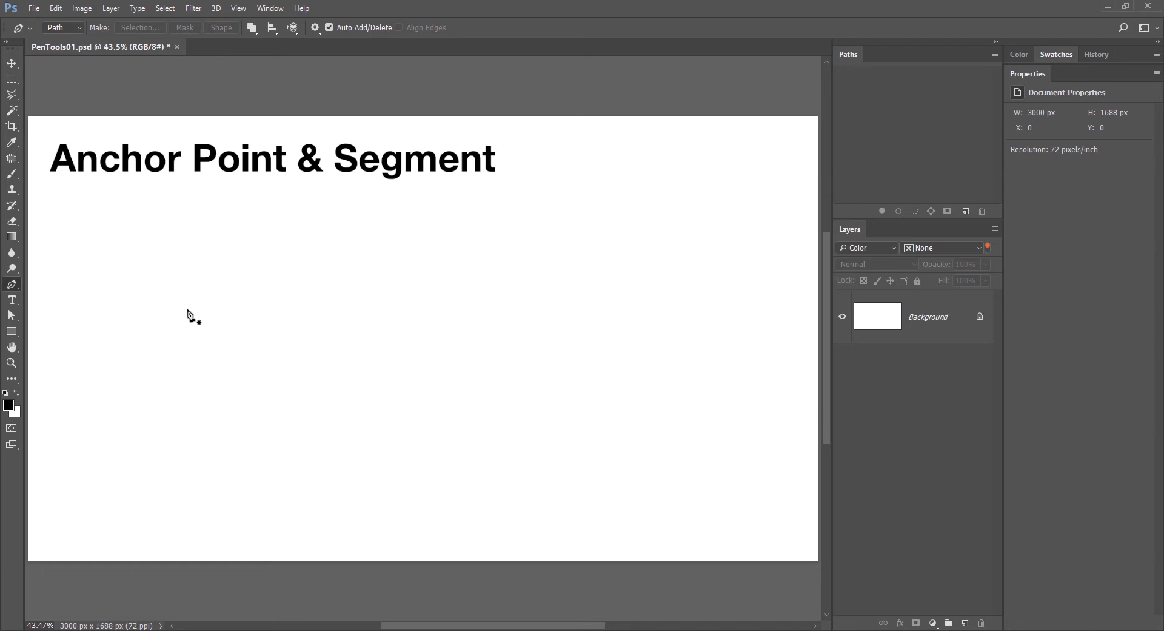
Draw an open path below the heading with three straight segments followed by two smooth curved segments.
left_click(97, 253)
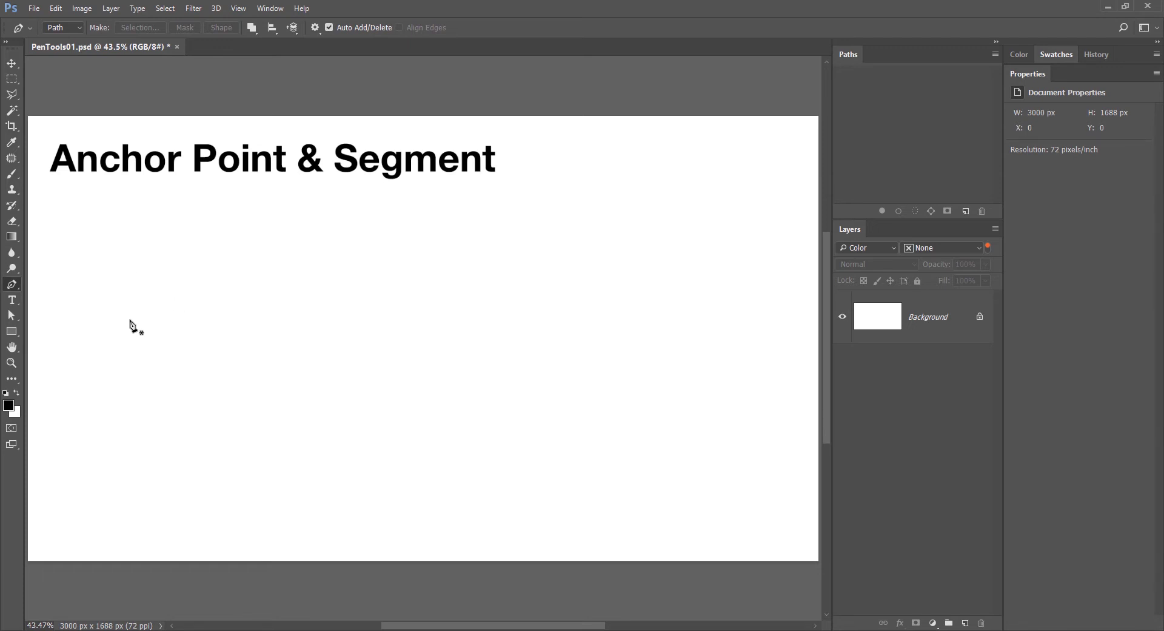
left_click(125, 405)
left_click(227, 428)
left_click(297, 347)
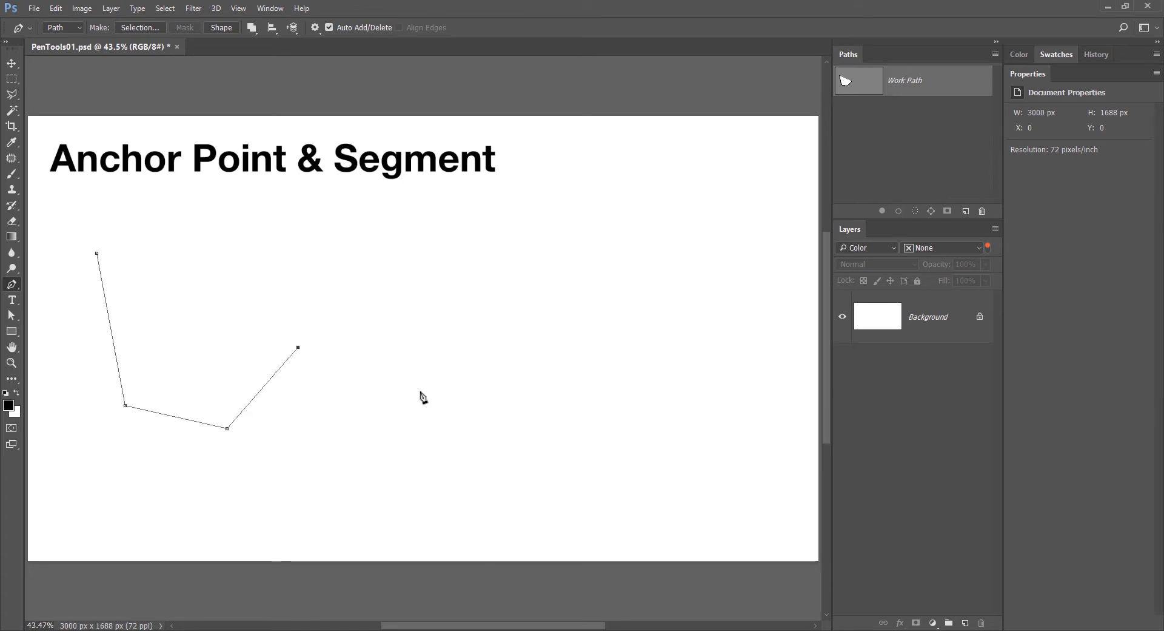
left_click_drag(421, 391, 447, 473)
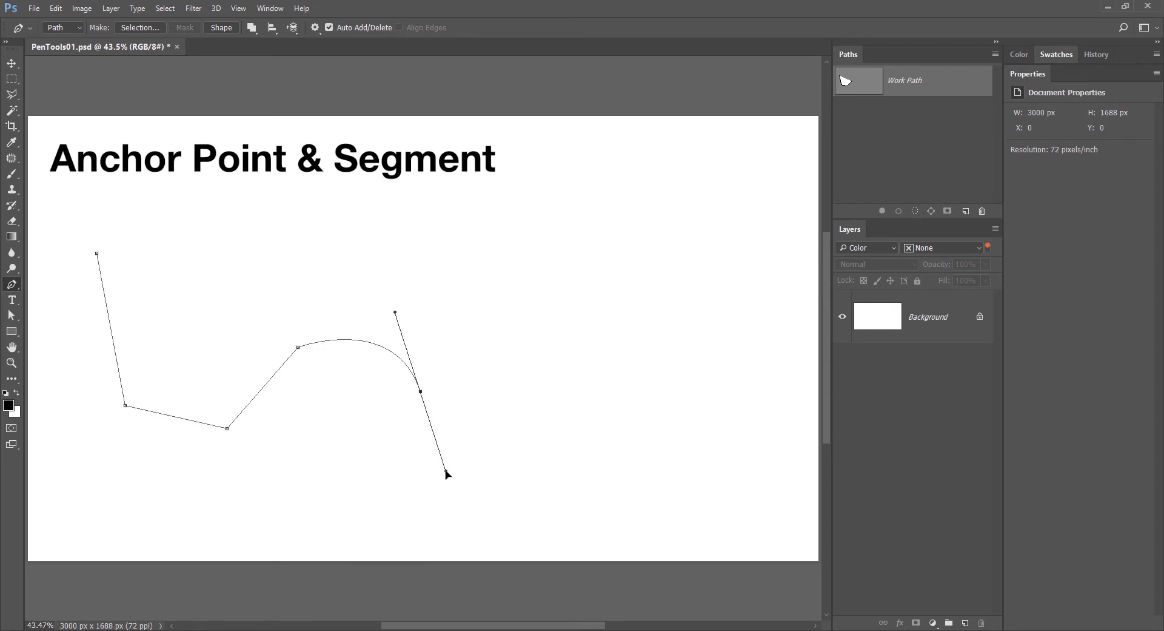
left_click_drag(533, 337, 489, 273)
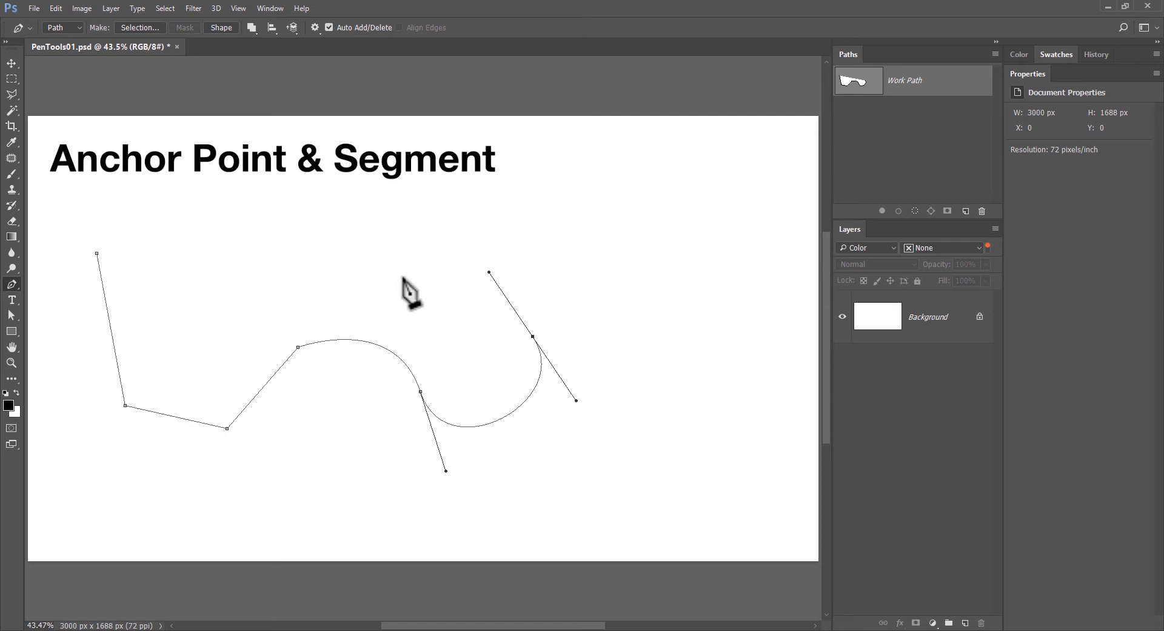
Toggle the precise crosshair cursor on and off, and enable the Pen tool's Rubber Band preview.
key("Caps_Lock")
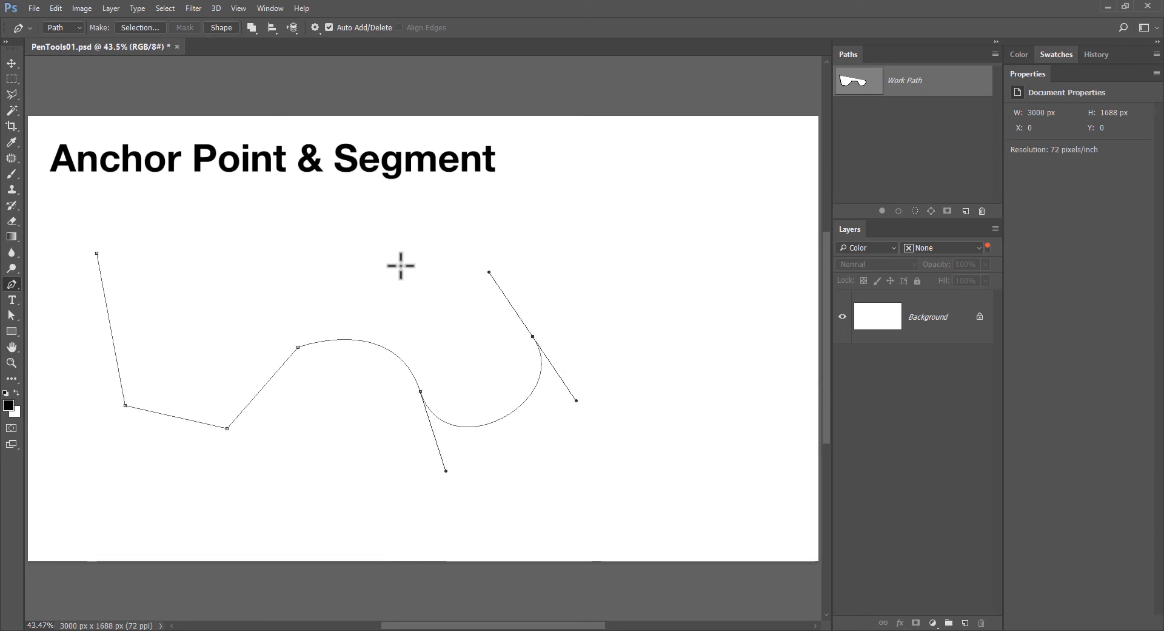
key("Caps_Lock")
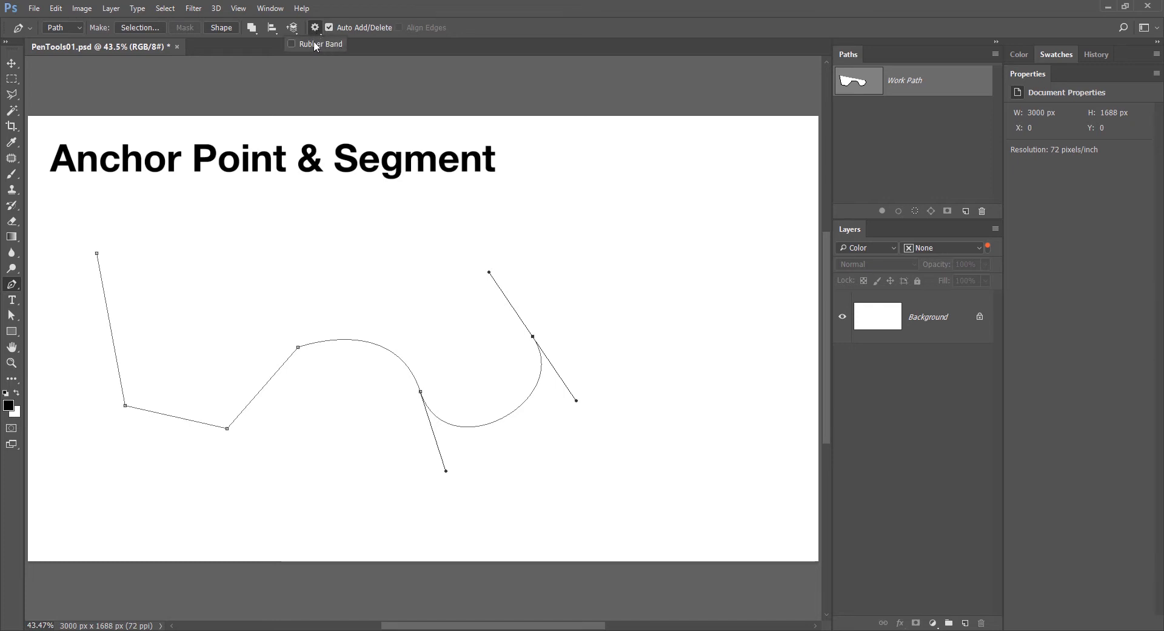
left_click(323, 43)
Extend the path with a curve, a straight segment up to a corner point, and further curved segments back across the canvas.
left_click_drag(619, 286, 644, 223)
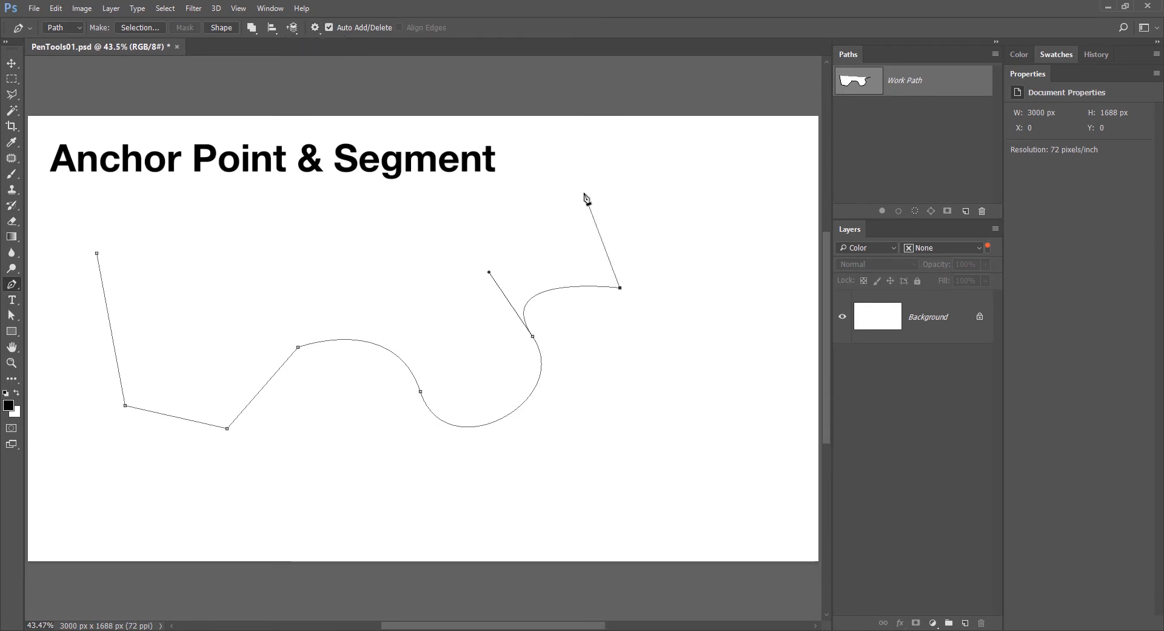
left_click(544, 211)
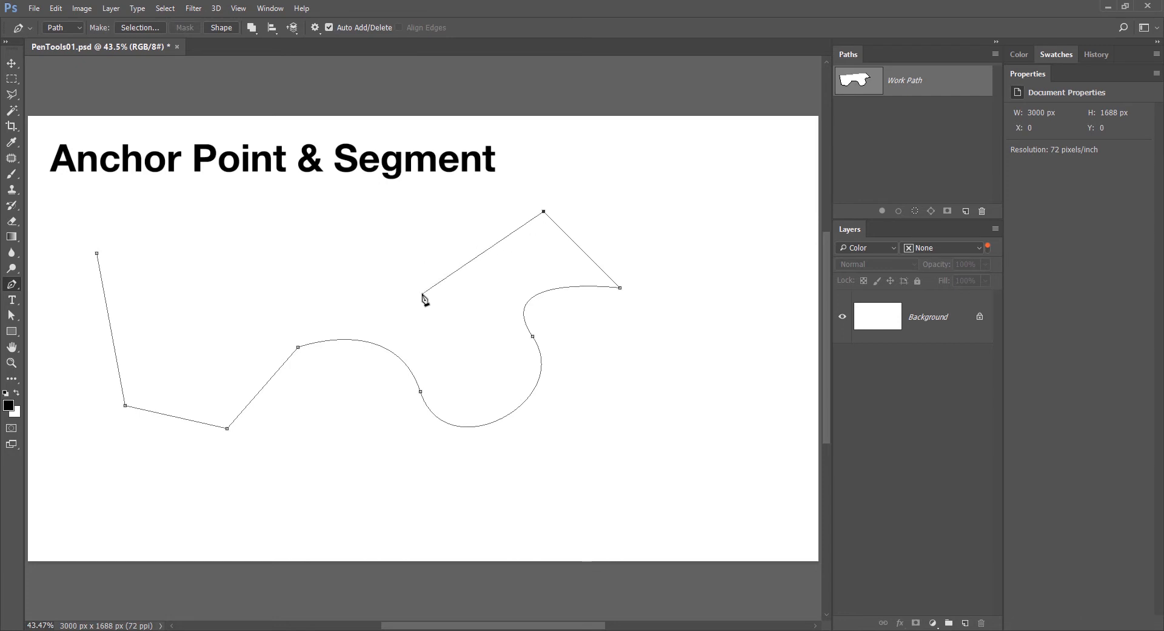
left_click_drag(422, 294, 361, 264)
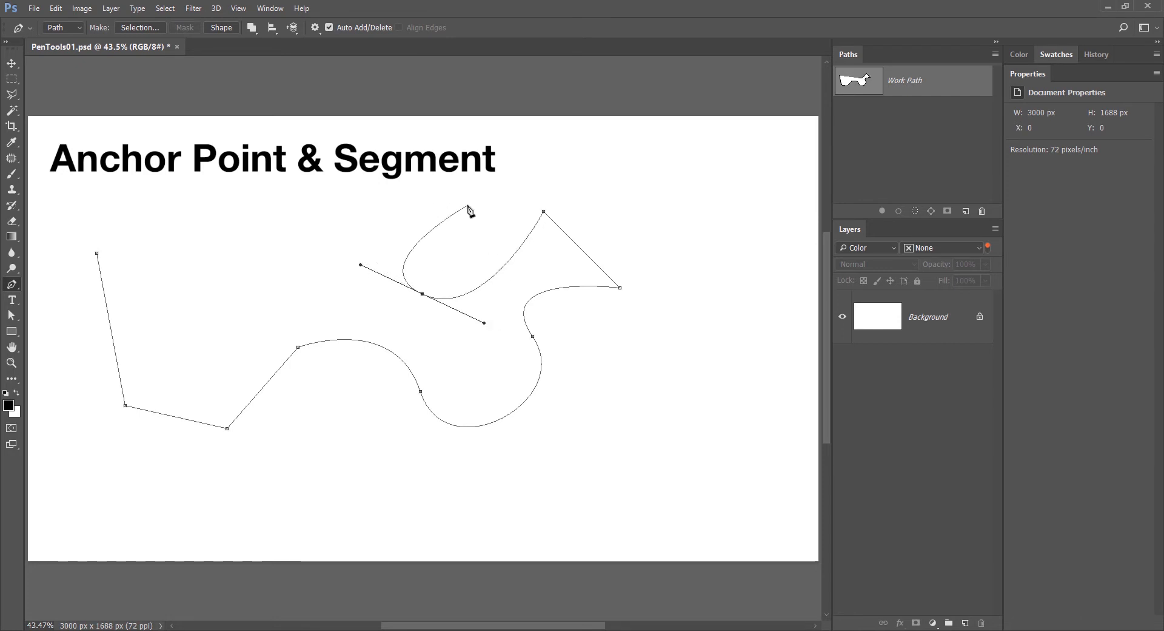
left_click_drag(252, 345, 232, 369)
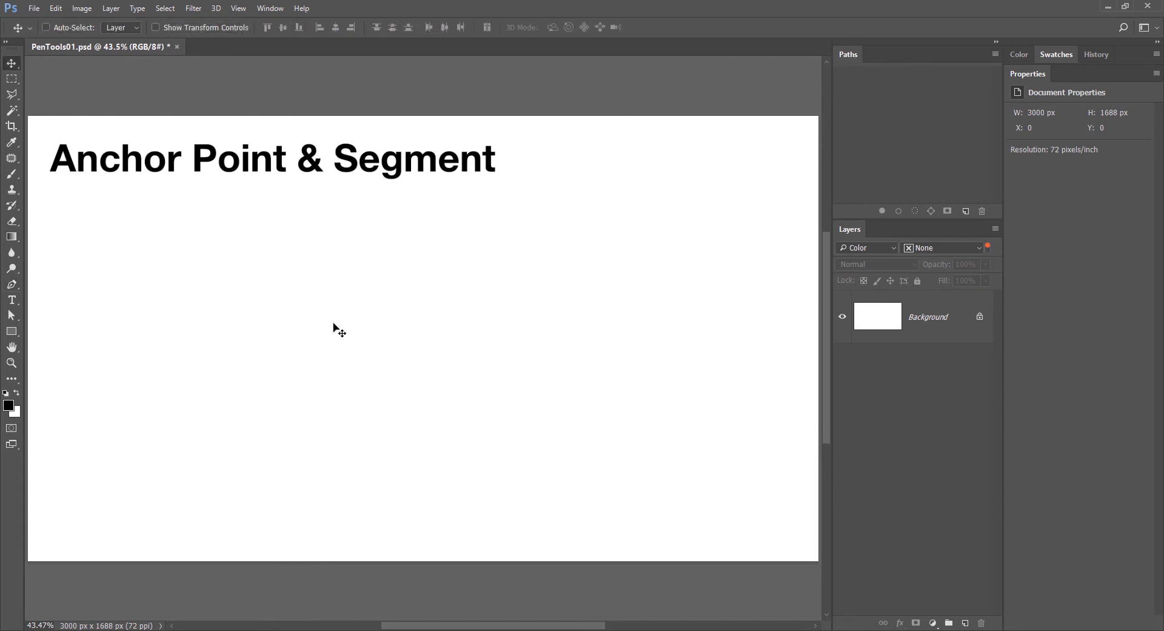
With the Pen tool, place an anchor point at the angle guide's centre and constrain segments from it to 45° increments.
key("p")
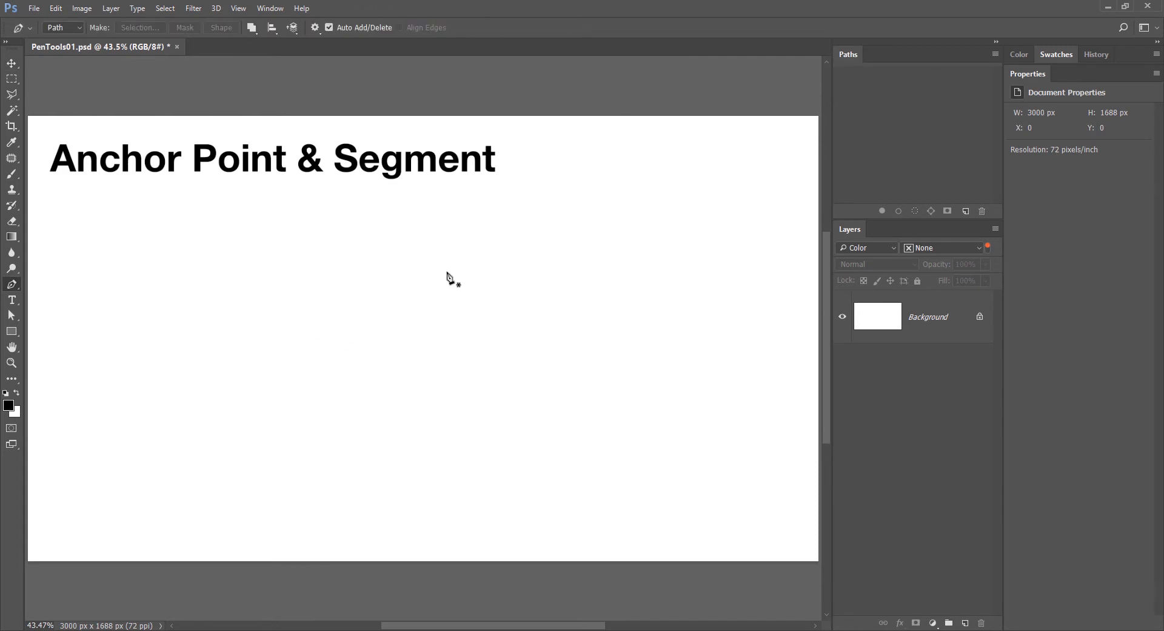
left_click(217, 341)
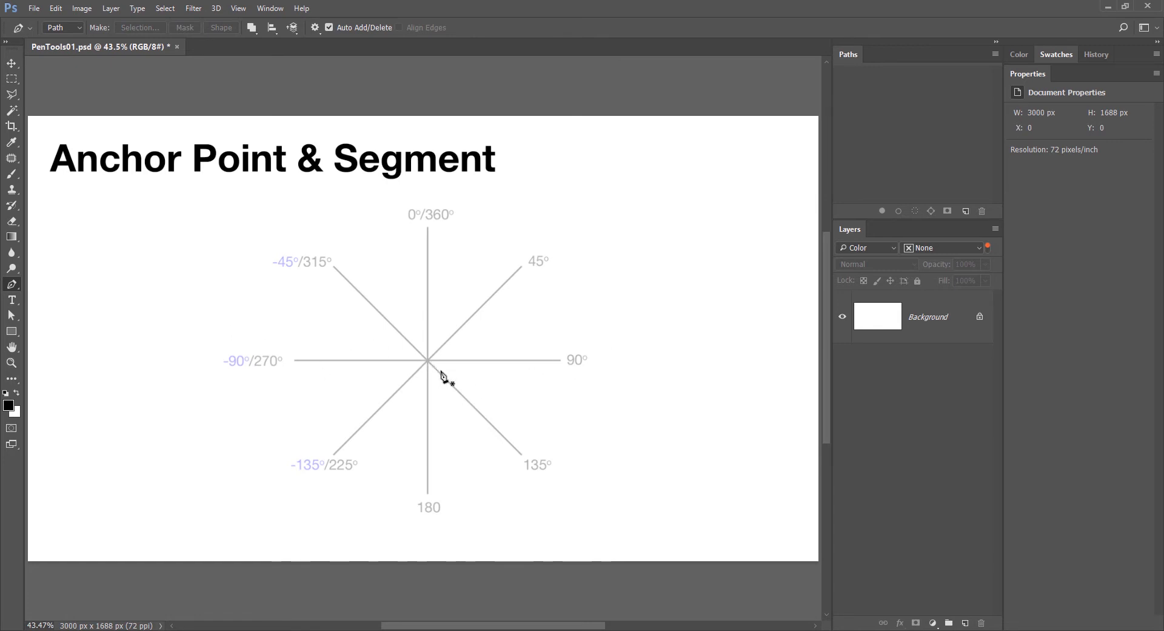
left_click(427, 360)
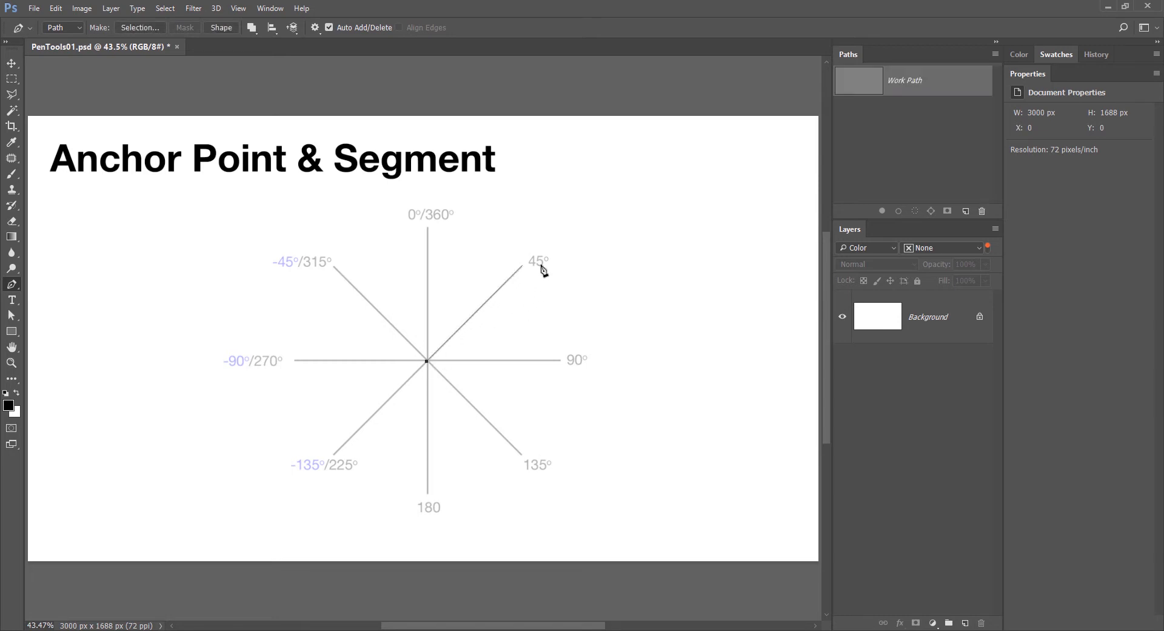
left_click(291, 226)
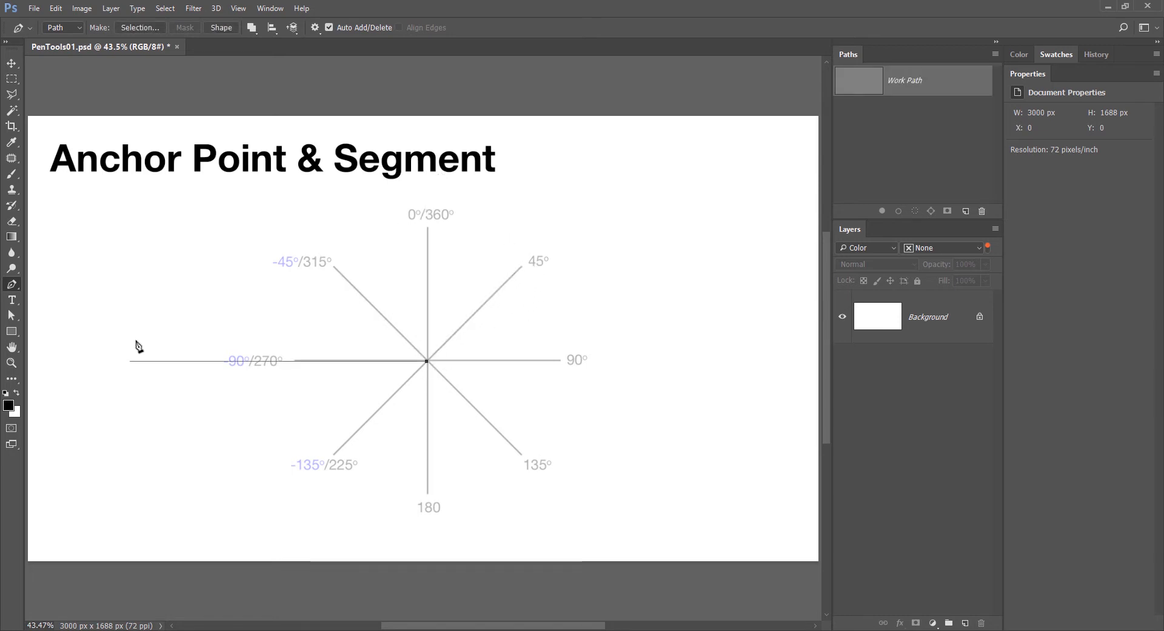
left_click(610, 361)
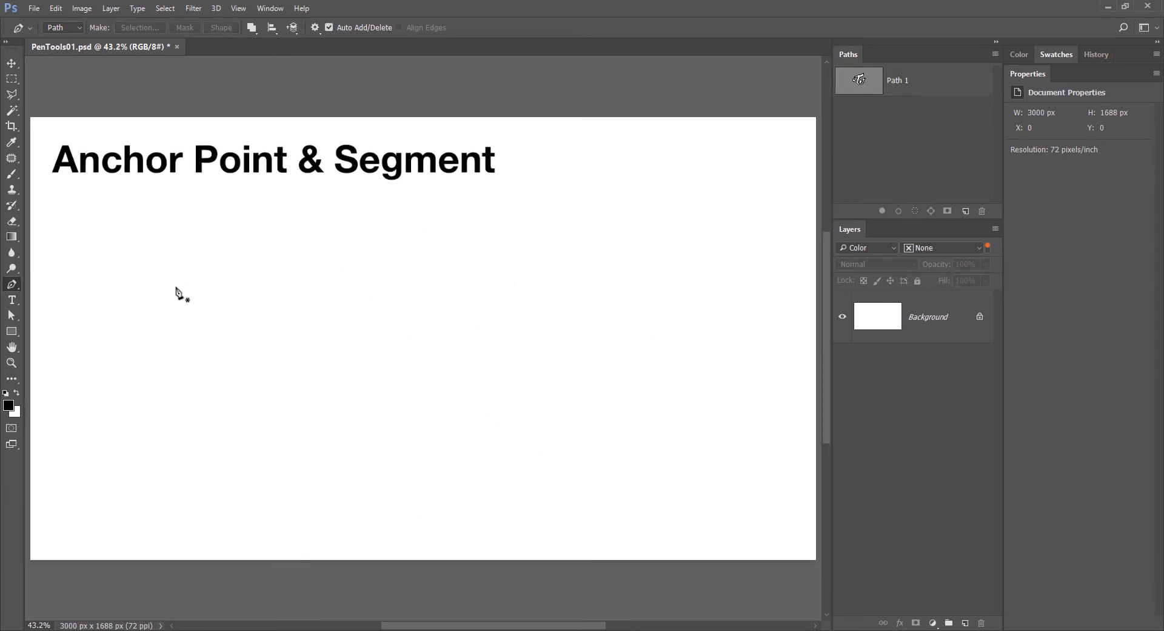
Start a new path with a curved segment descending to a smooth anchor point with direction handles.
left_click(138, 275)
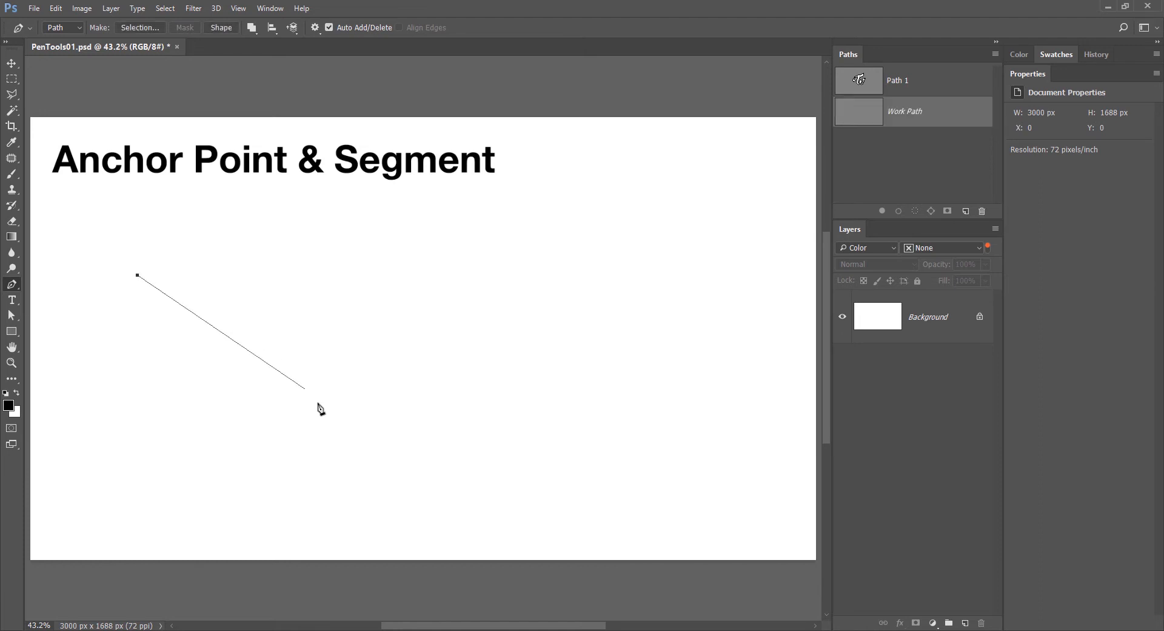
left_click_drag(321, 393, 435, 344)
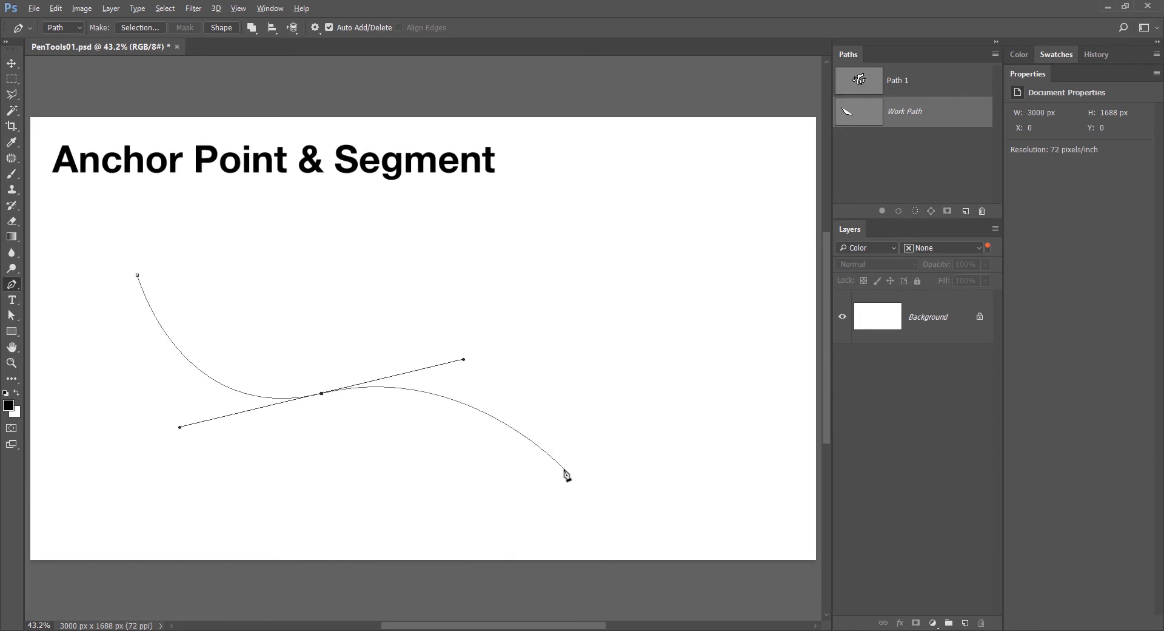
Try to remove the smooth anchor point's outgoing direction handle for a straight segment, and undo the change.
left_click(321, 394)
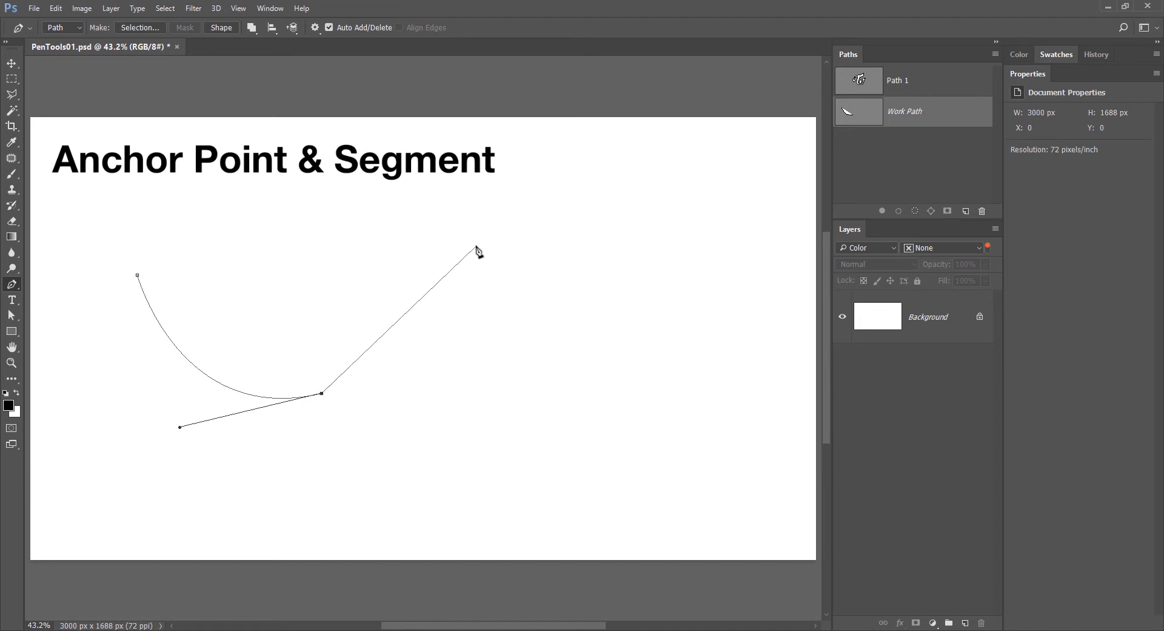
left_click(420, 249)
key("ctrl+z")
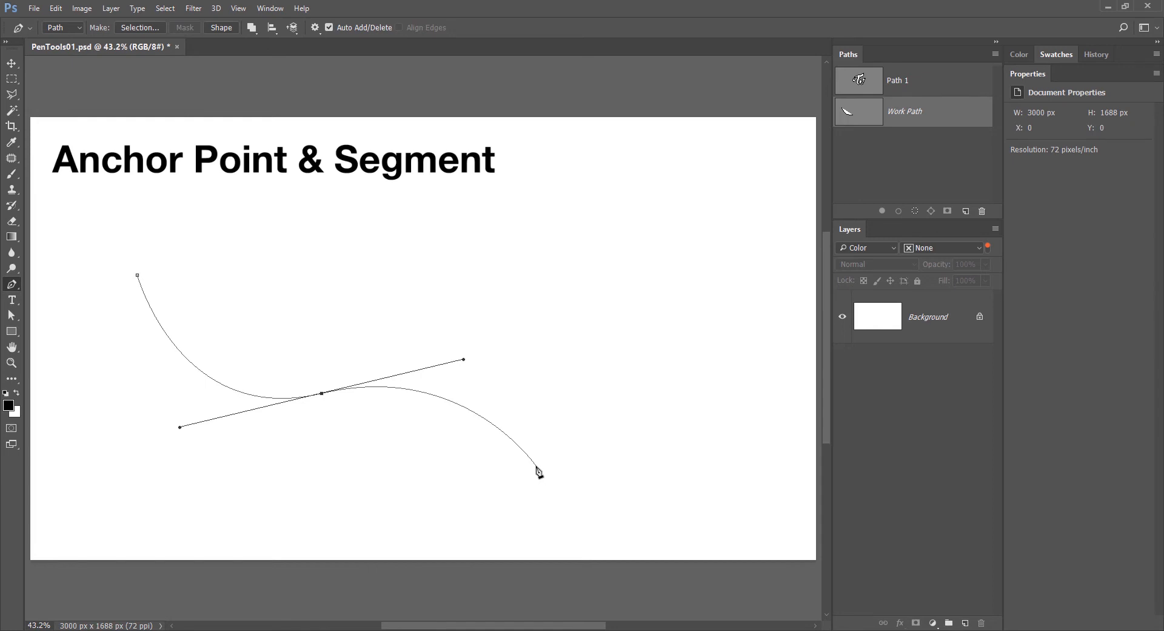
Swing the smooth anchor point's outgoing direction handle back independently of the incoming one, and extend the path with a curved segment.
key("alt")
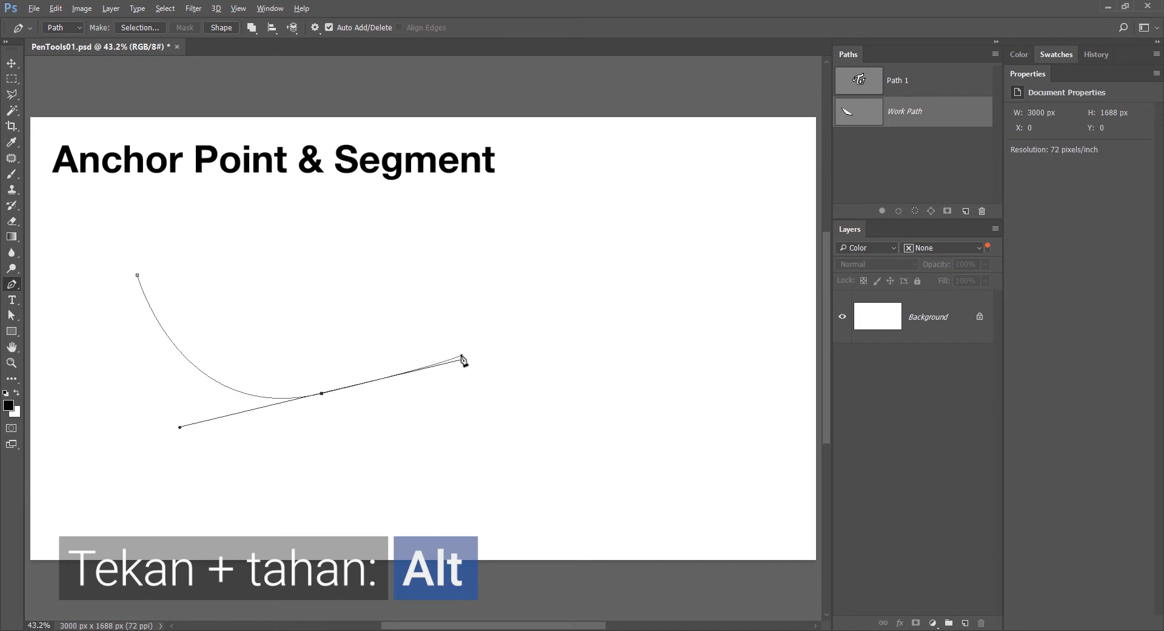
left_click_drag(463, 359, 236, 363)
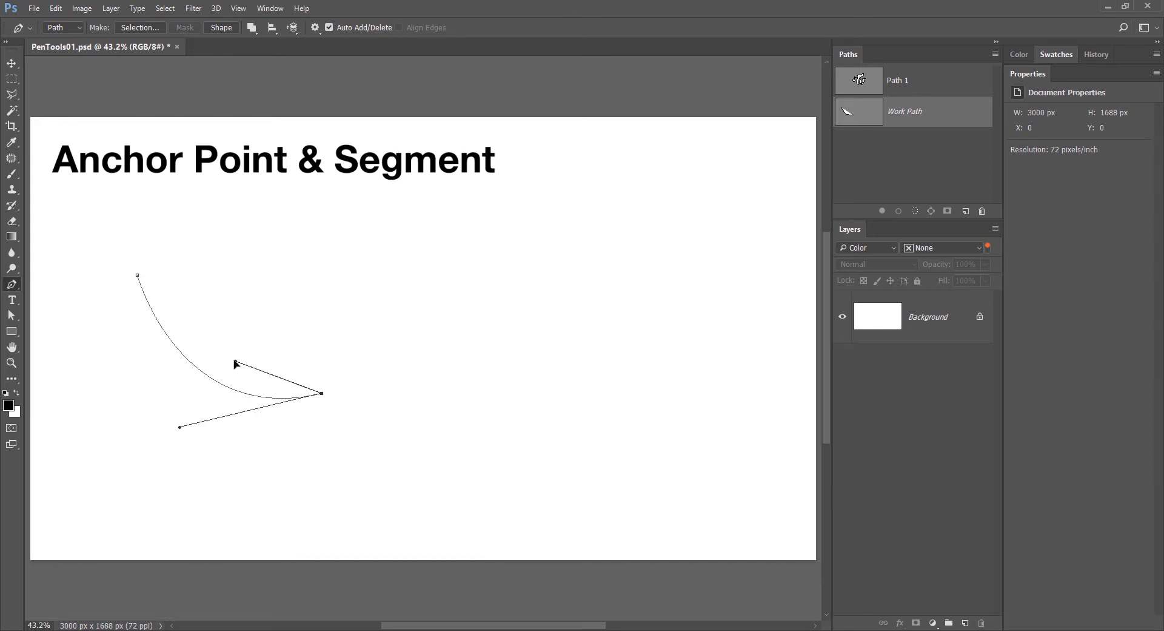
left_click_drag(482, 295, 611, 392)
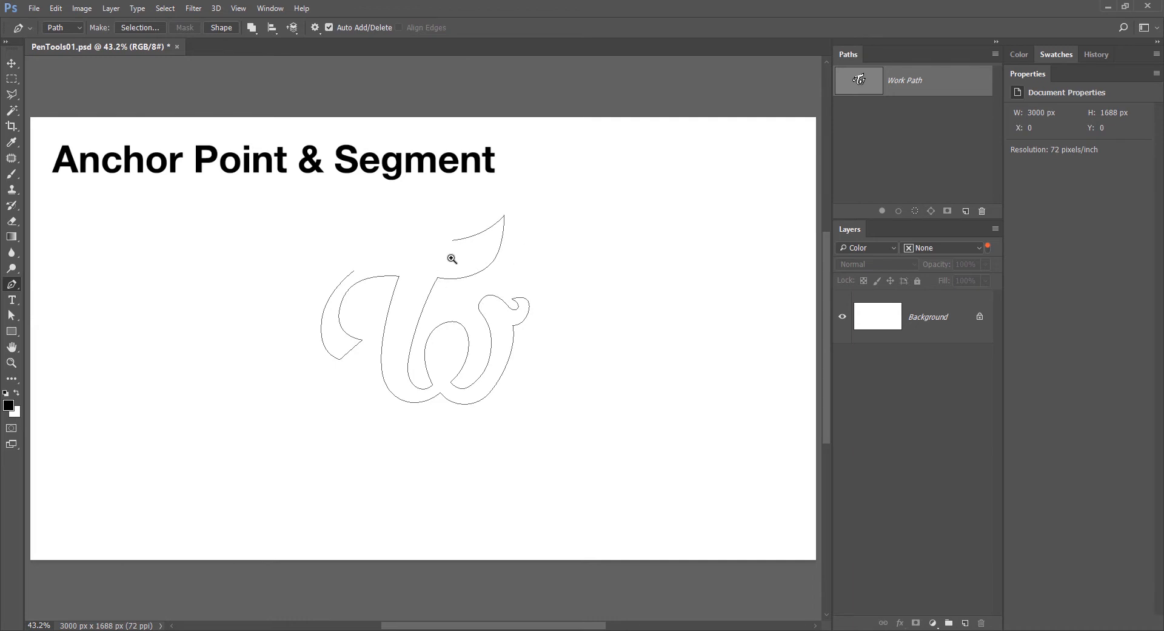
Resume the open W-shaped path from its upper endpoint and extend it toward the other open endpoint.
left_click_drag(451, 259, 516, 235)
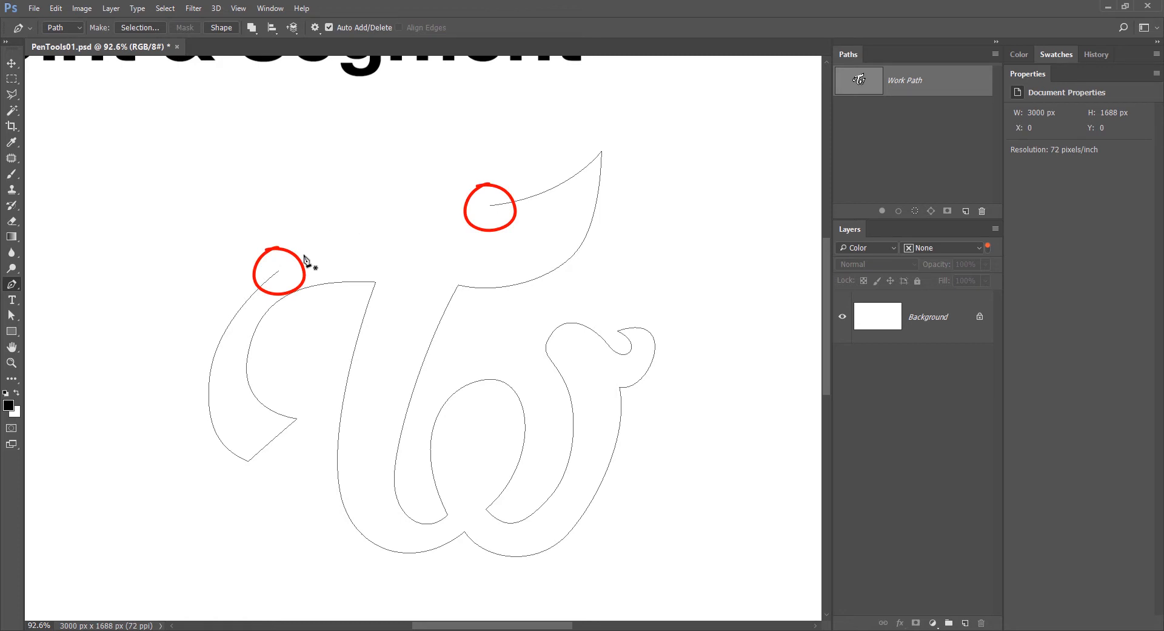
left_click(489, 206)
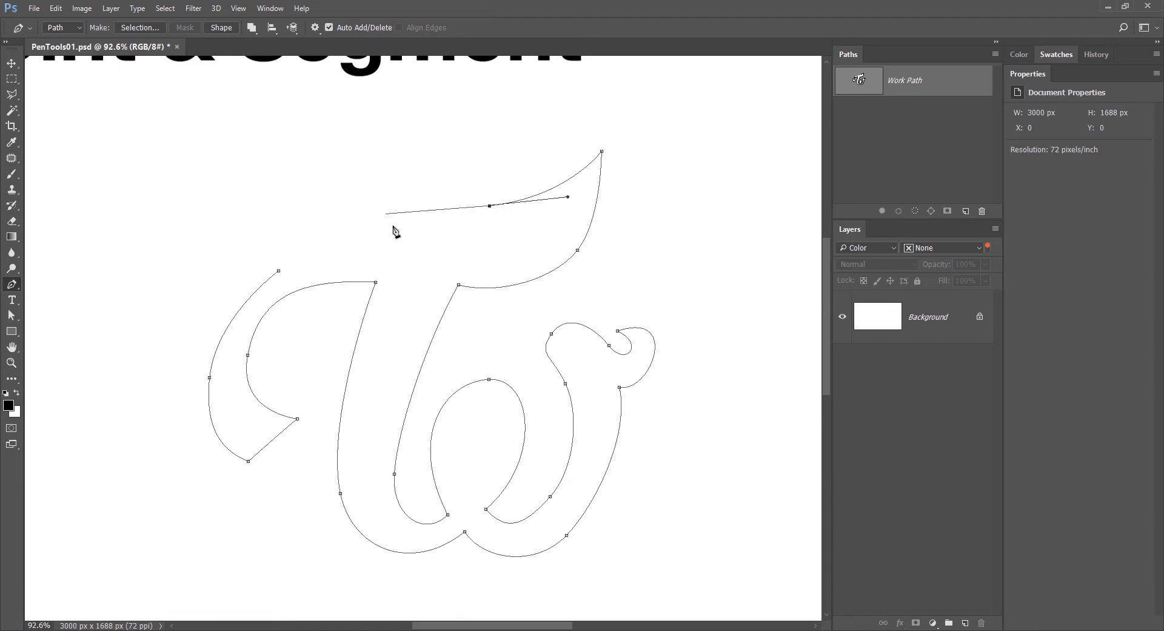
key("Escape")
left_click(490, 207)
left_click_drag(491, 206, 343, 195)
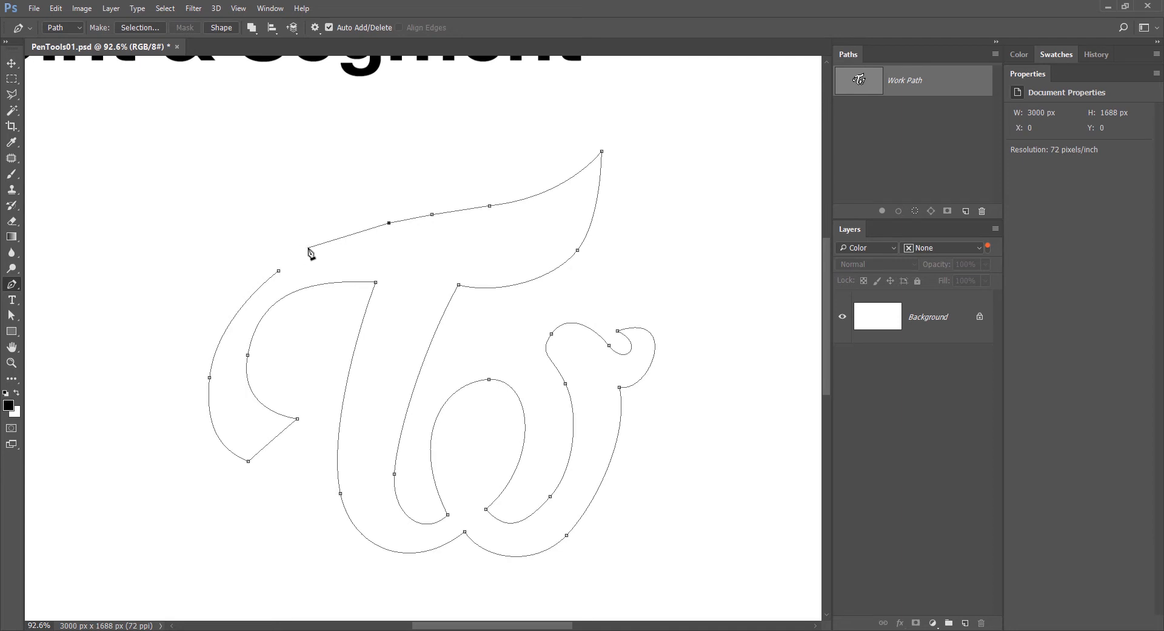
Close the W-shaped path at its other endpoint, undo that, and close it again with a curved segment.
left_click(279, 272)
key("ctrl+z")
left_click_drag(279, 272, 236, 315)
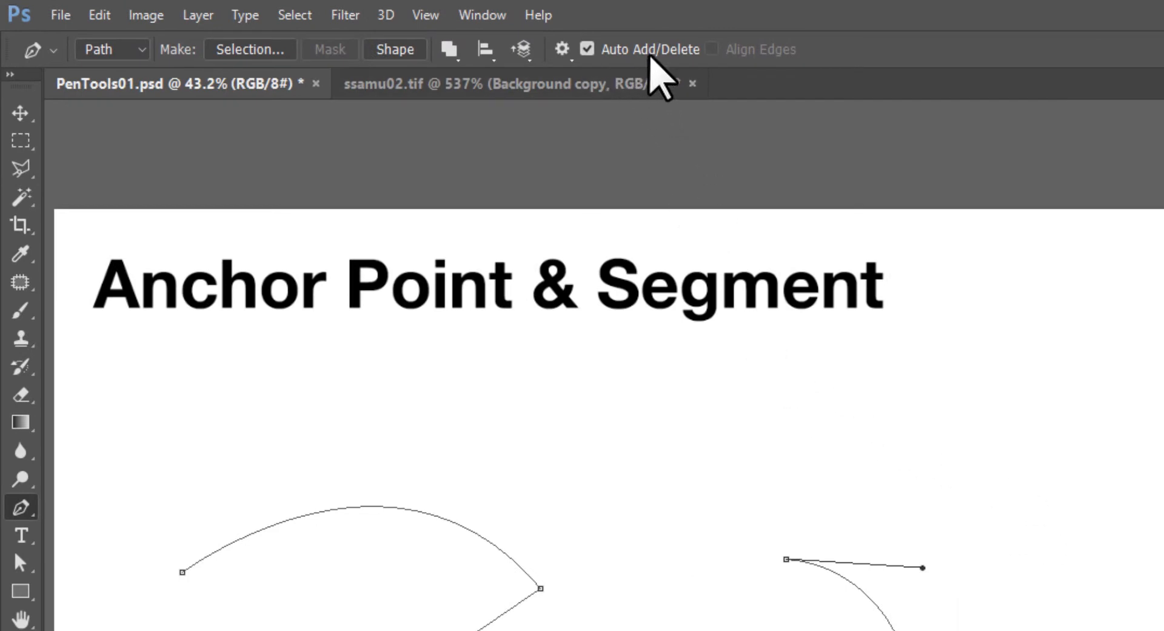
With Auto Add/Delete on, add anchor points to the first curved and first straight segments, and delete the lowest corner point.
left_click(646, 54)
left_click(637, 52)
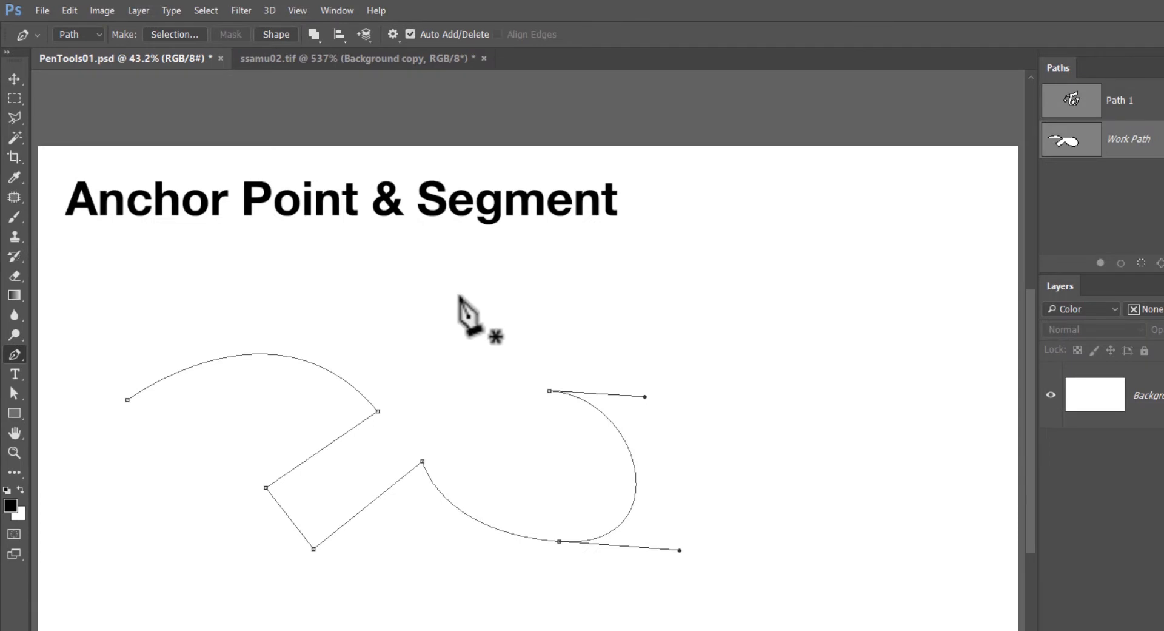
left_click(246, 355)
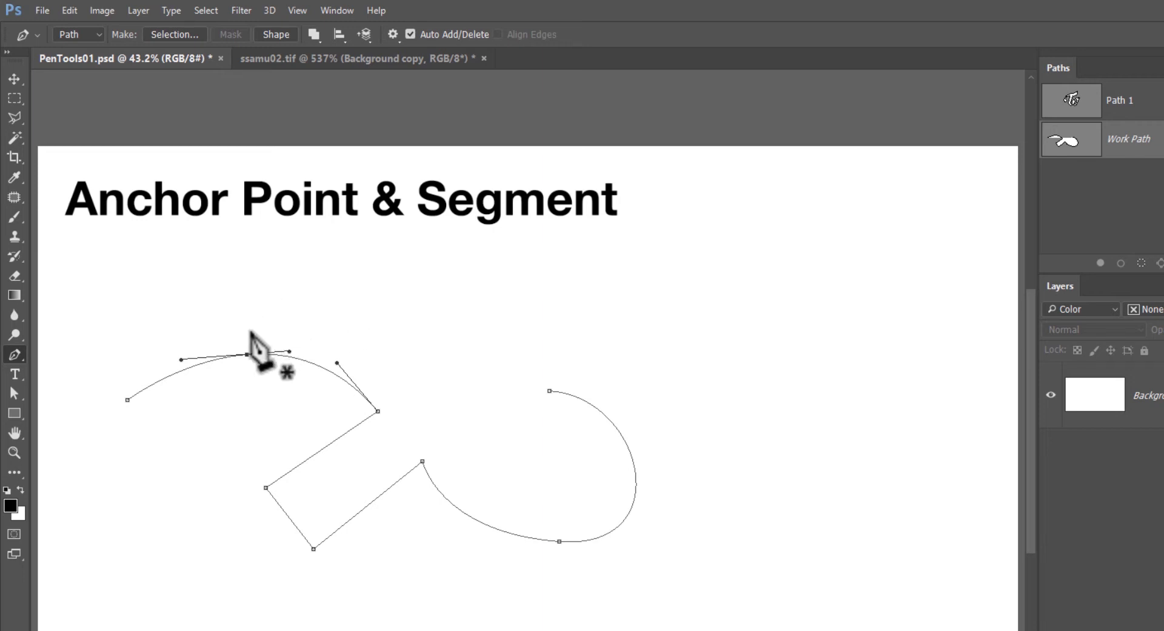
left_click(325, 446)
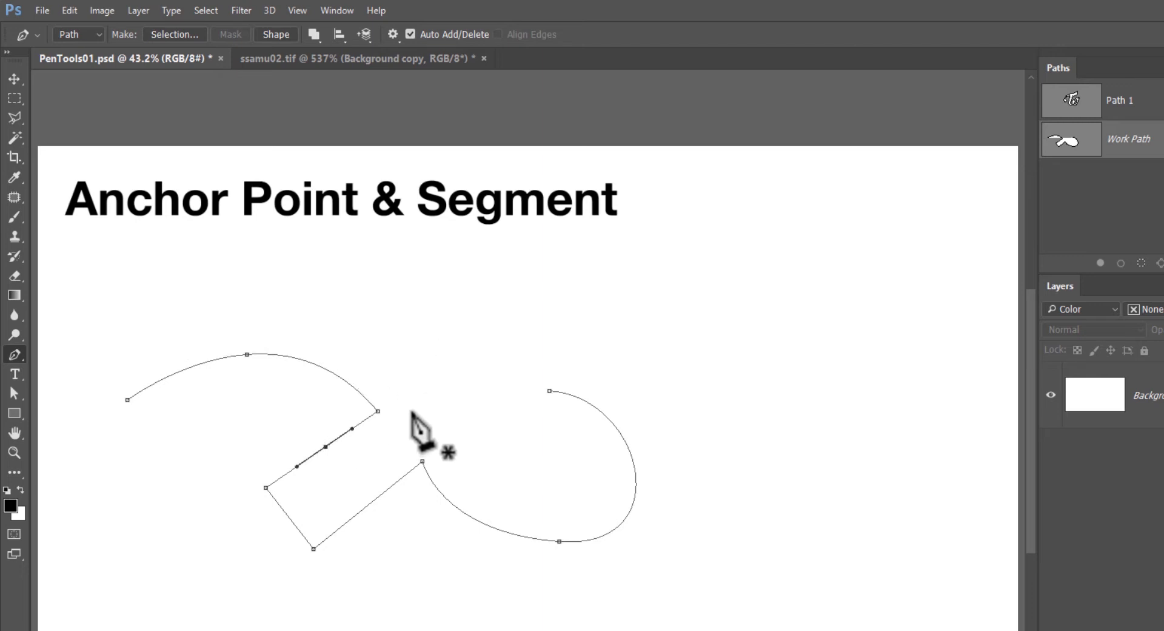
left_click(314, 548)
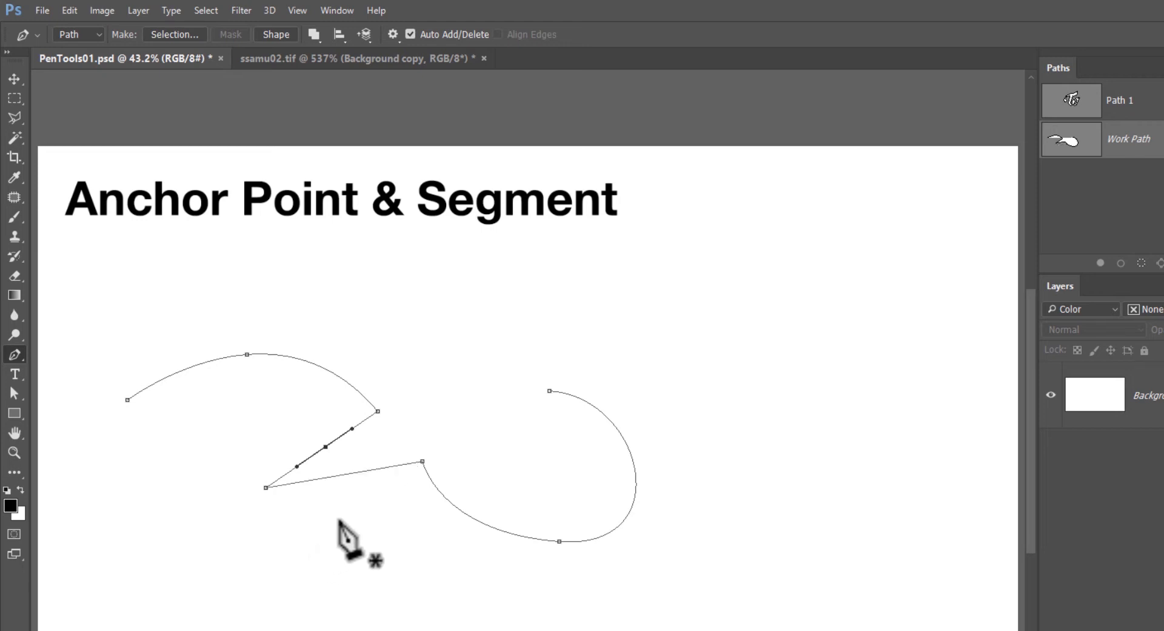
Turn off Auto Add/Delete and use the Add Anchor Point Tool to add another point on the first curve.
left_click(456, 38)
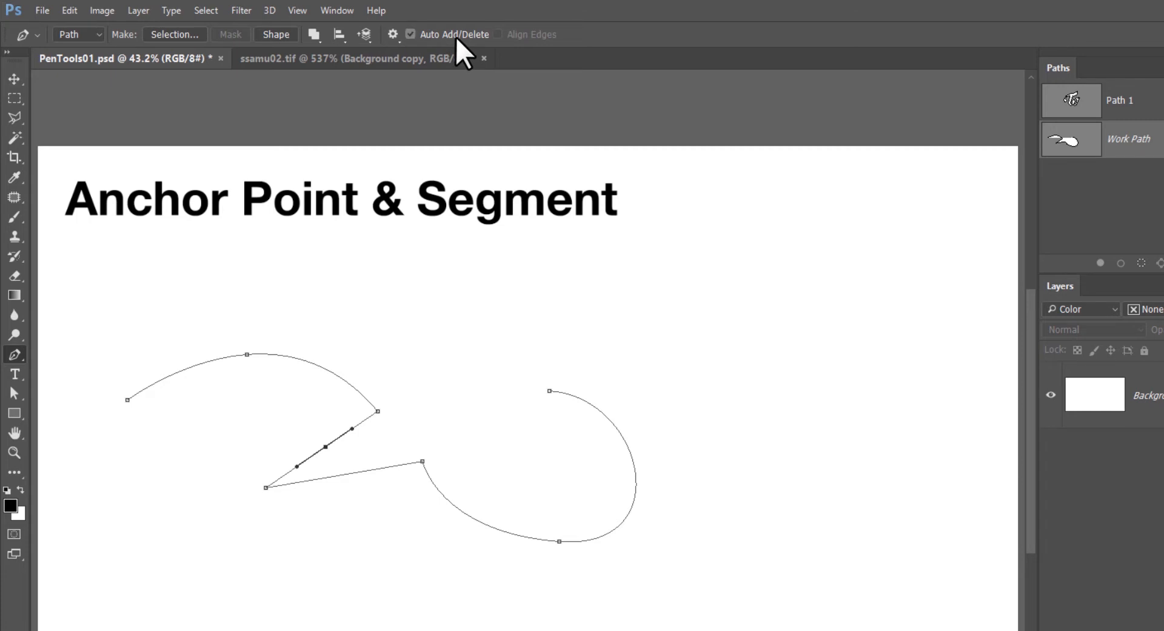
right_click(16, 354)
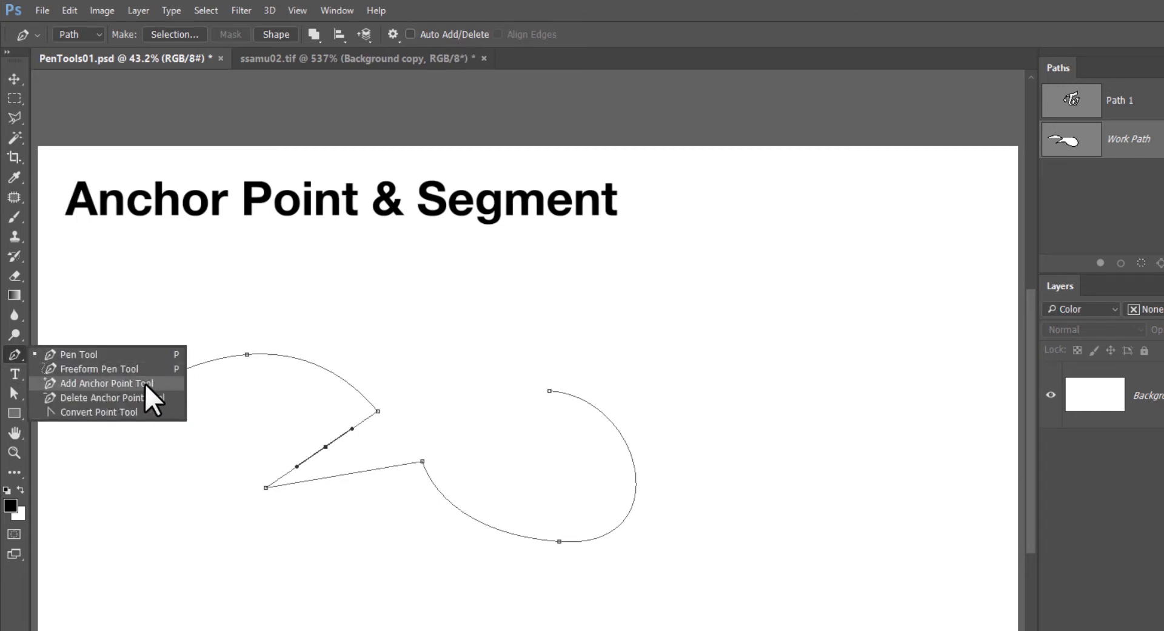
left_click(114, 384)
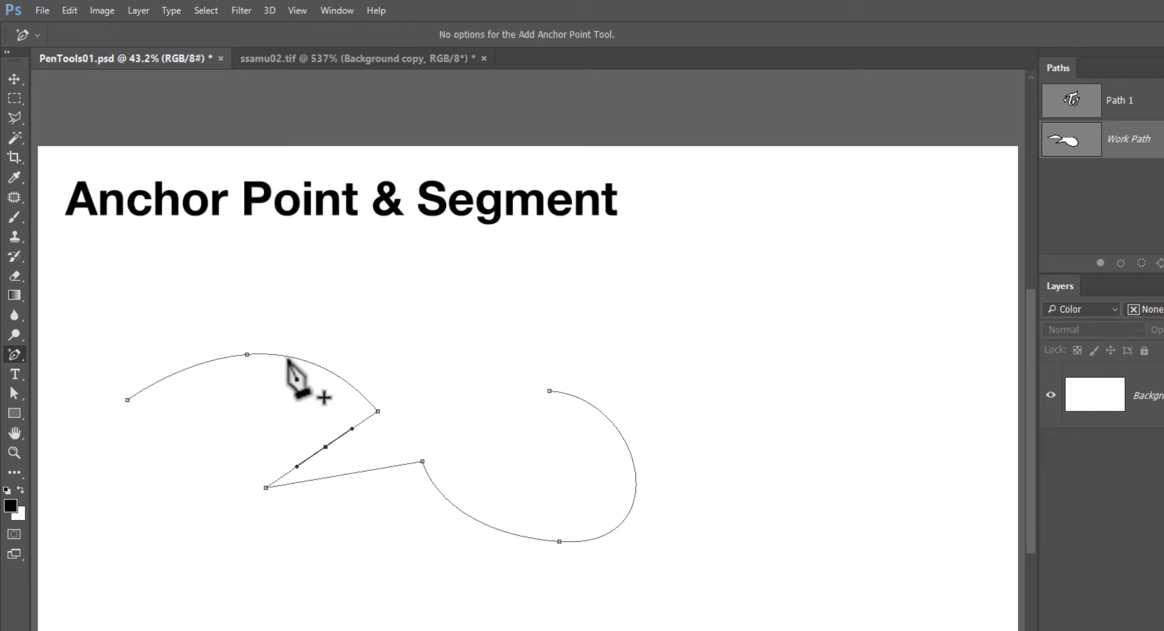
left_click(323, 367)
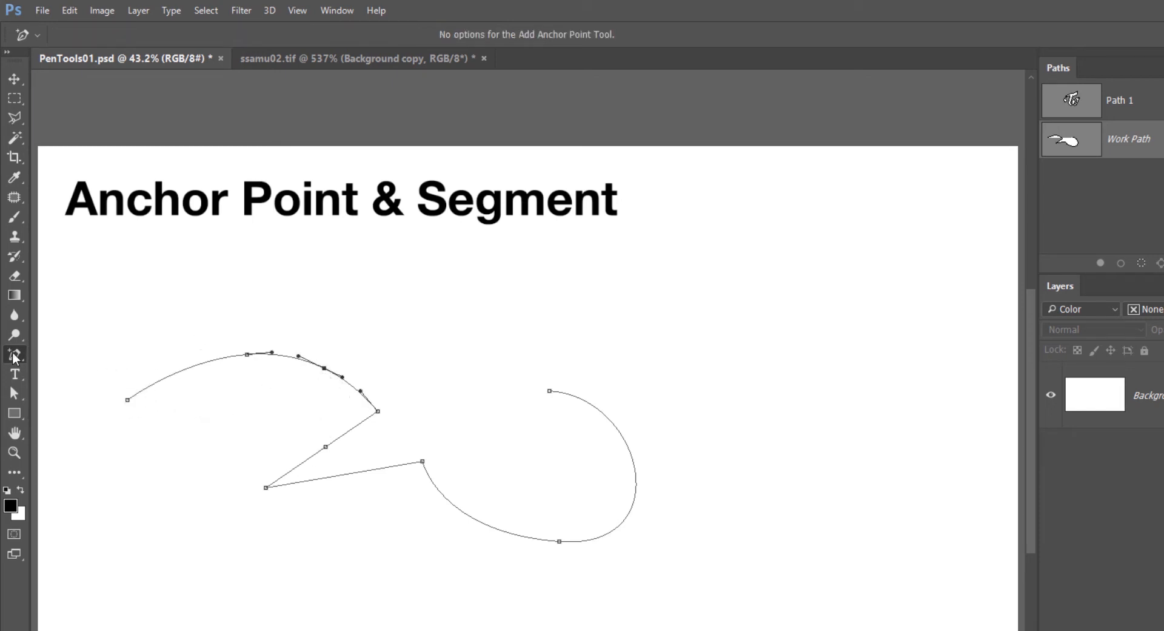
Remove the corner point at the end of the first curve with the Delete Anchor Point Tool.
right_click(13, 356)
left_click(104, 397)
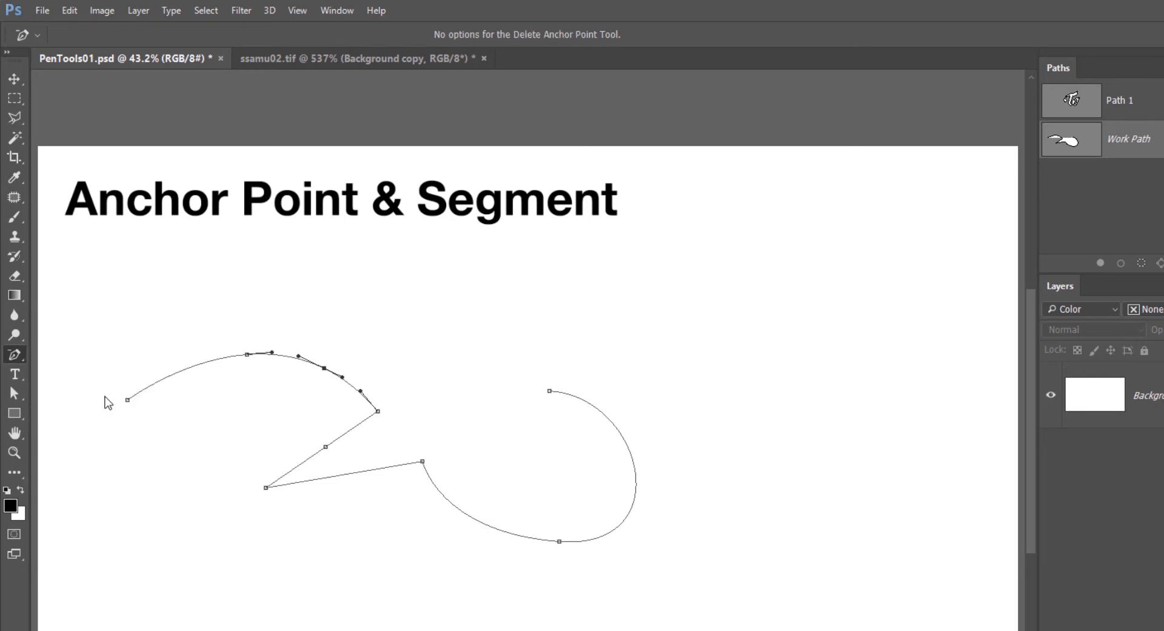
left_click(379, 411)
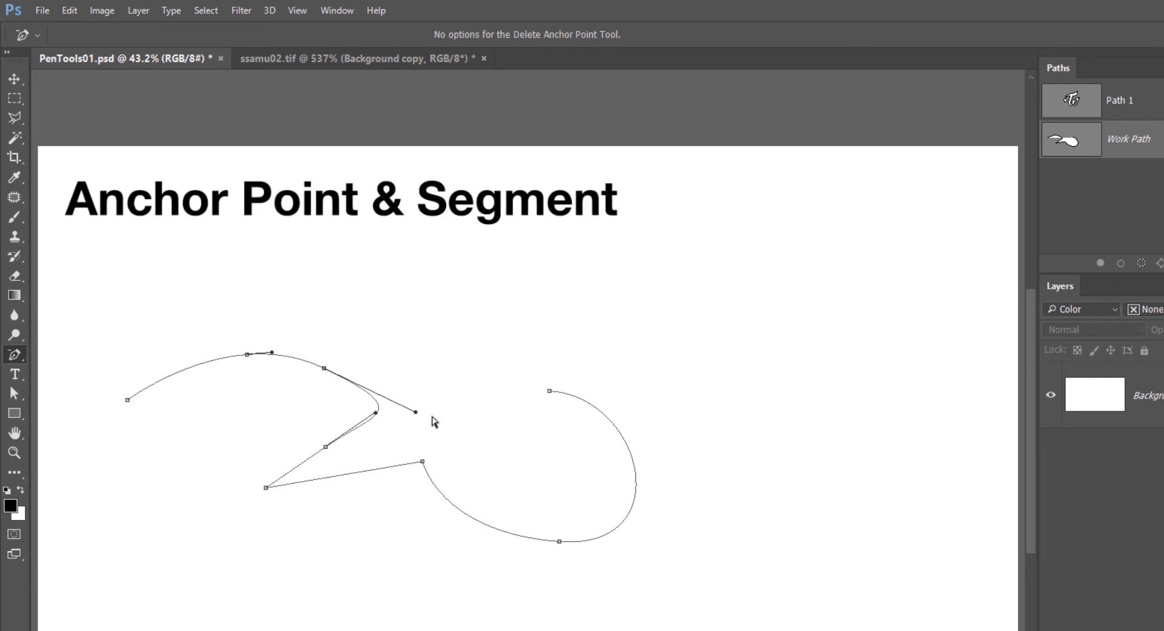
Re-enable Auto Add/Delete for the Pen Tool and add an anchor point midway on both the straight and the curved segment.
left_click(79, 355)
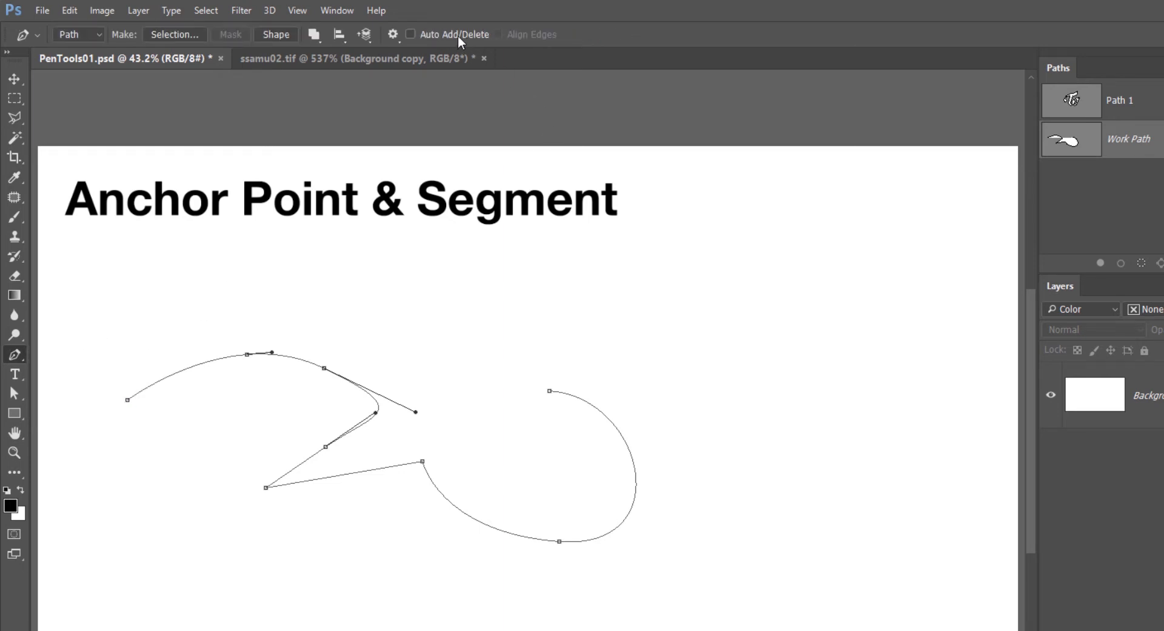
left_click(457, 35)
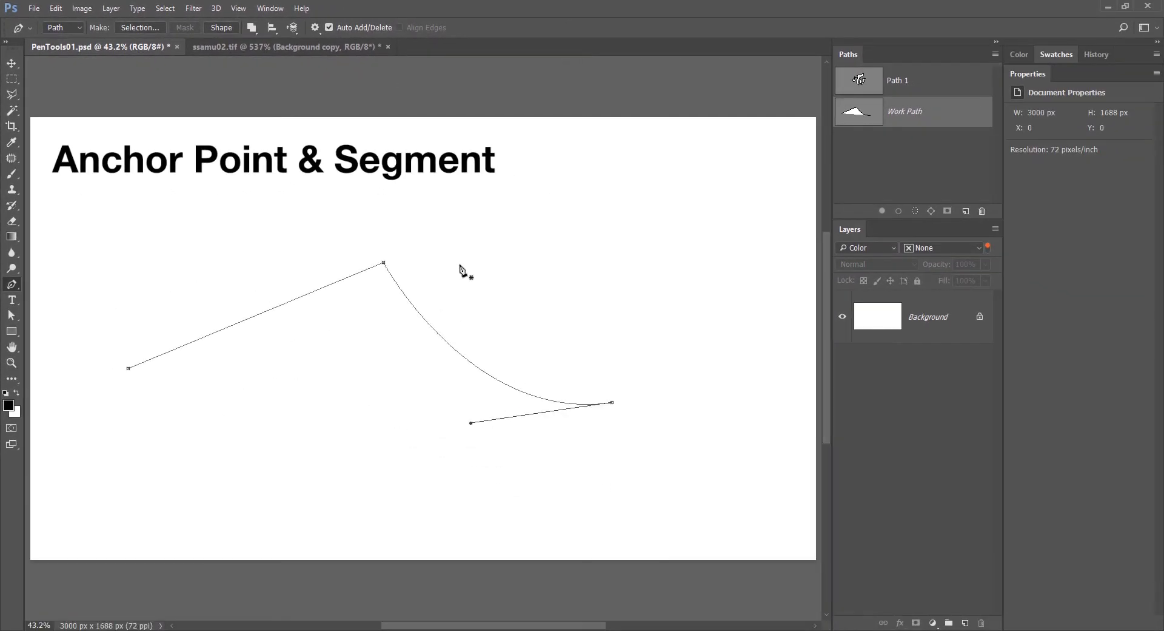
left_click(254, 316)
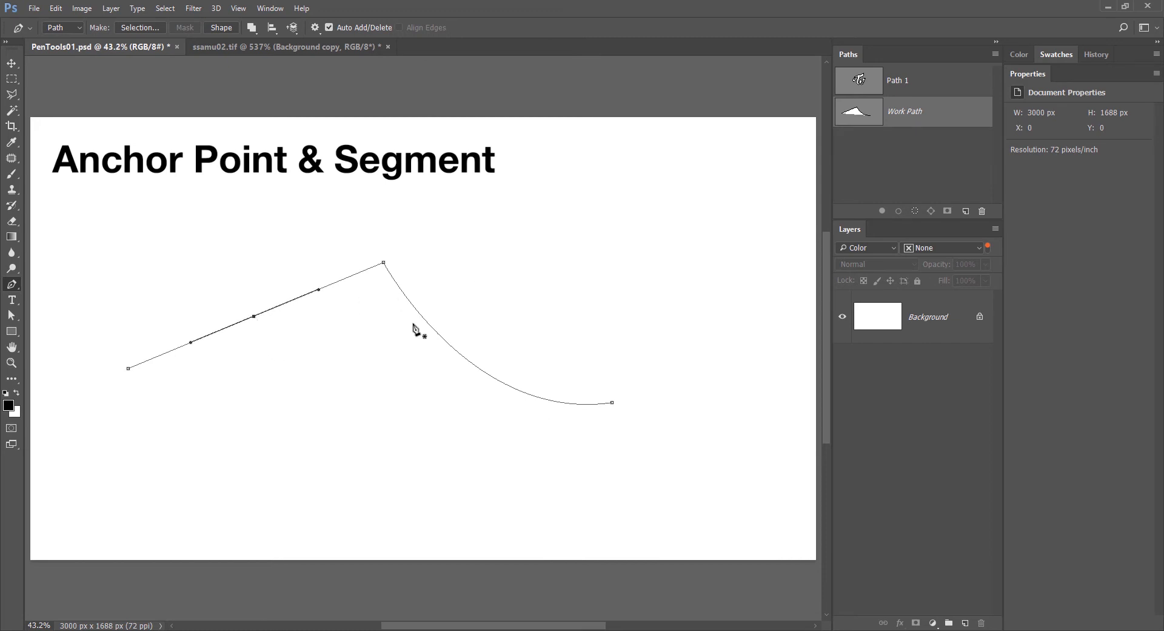
left_click(474, 365)
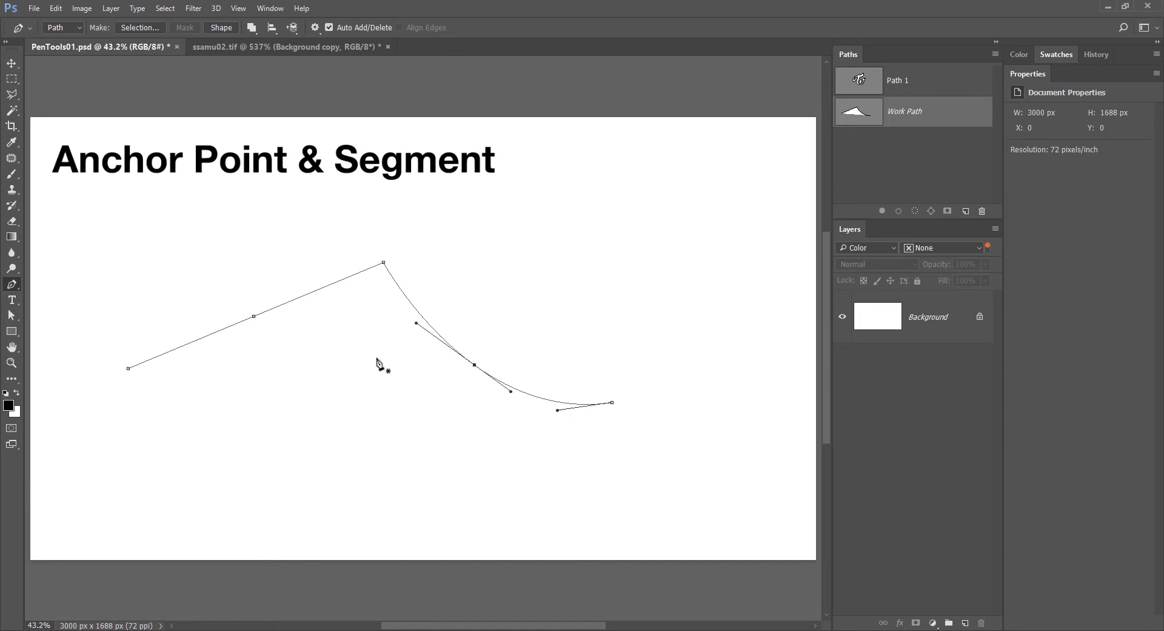
Select the two added anchor points in turn and swing their direction handles to reshape the surrounding segments.
left_click(254, 316, "ctrl")
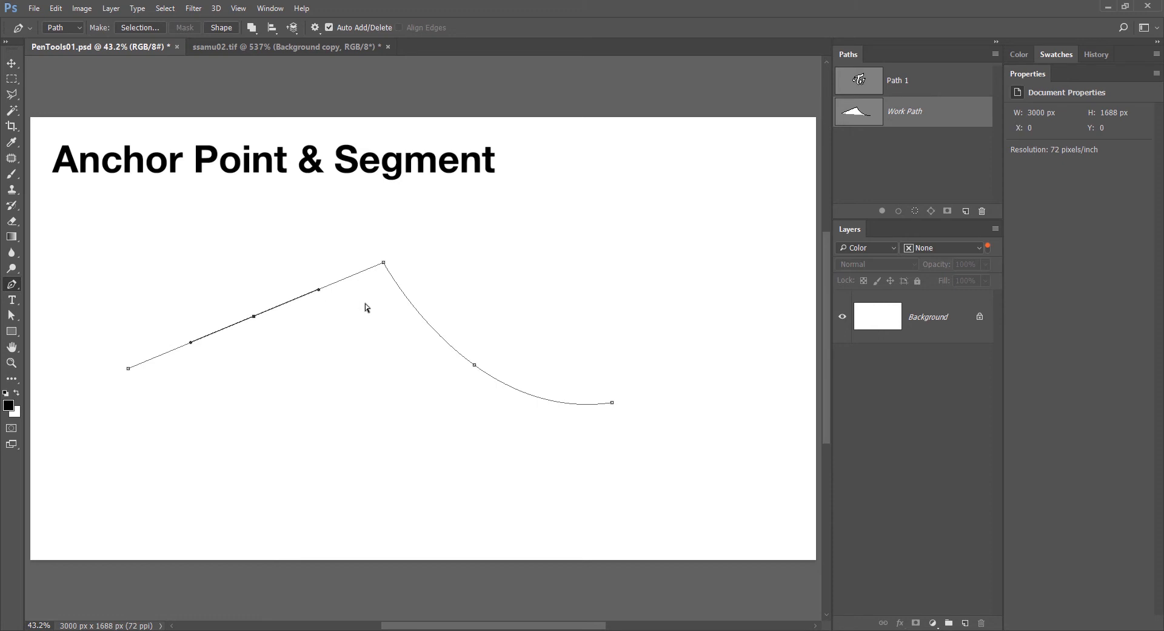
left_click(474, 366, "ctrl")
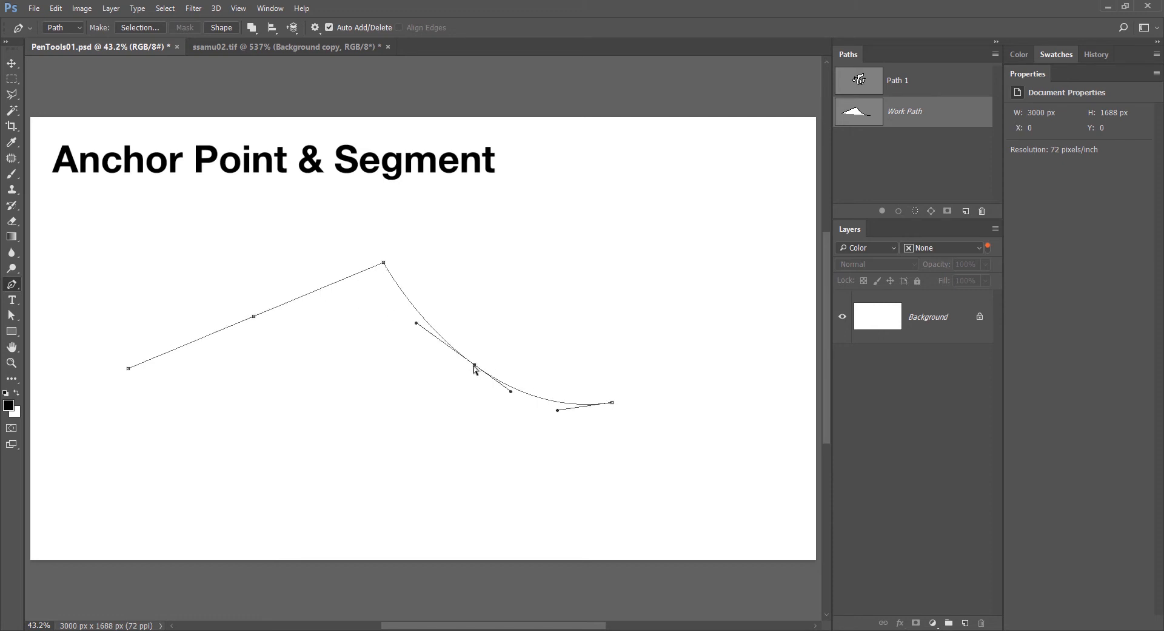
left_click(254, 317, "ctrl")
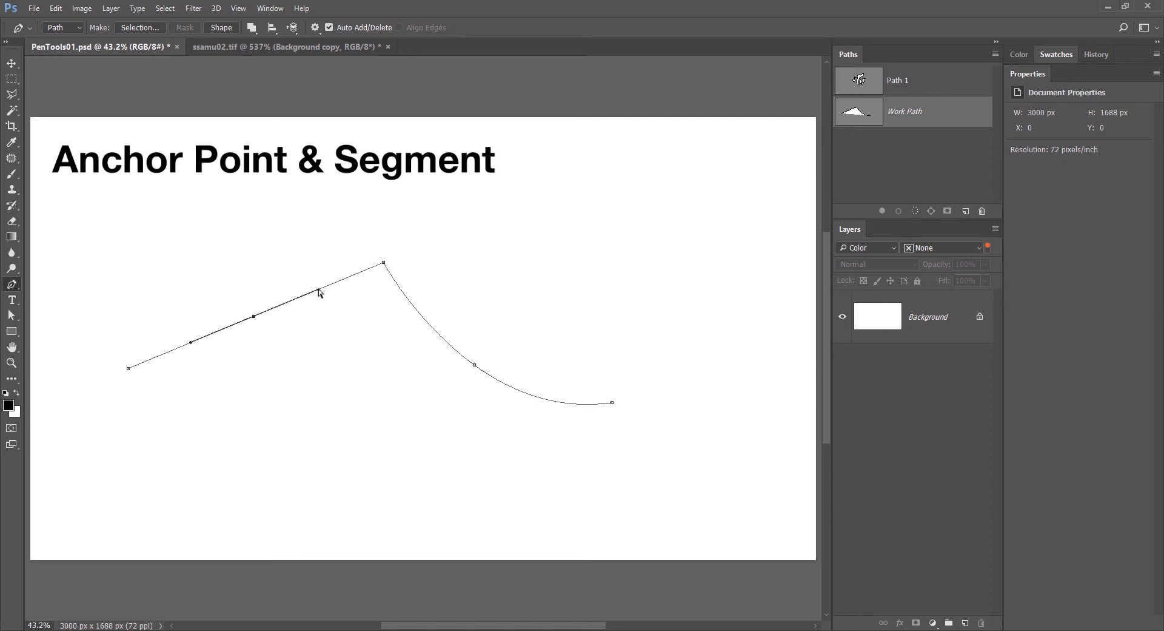
left_click_drag(319, 290, 311, 352)
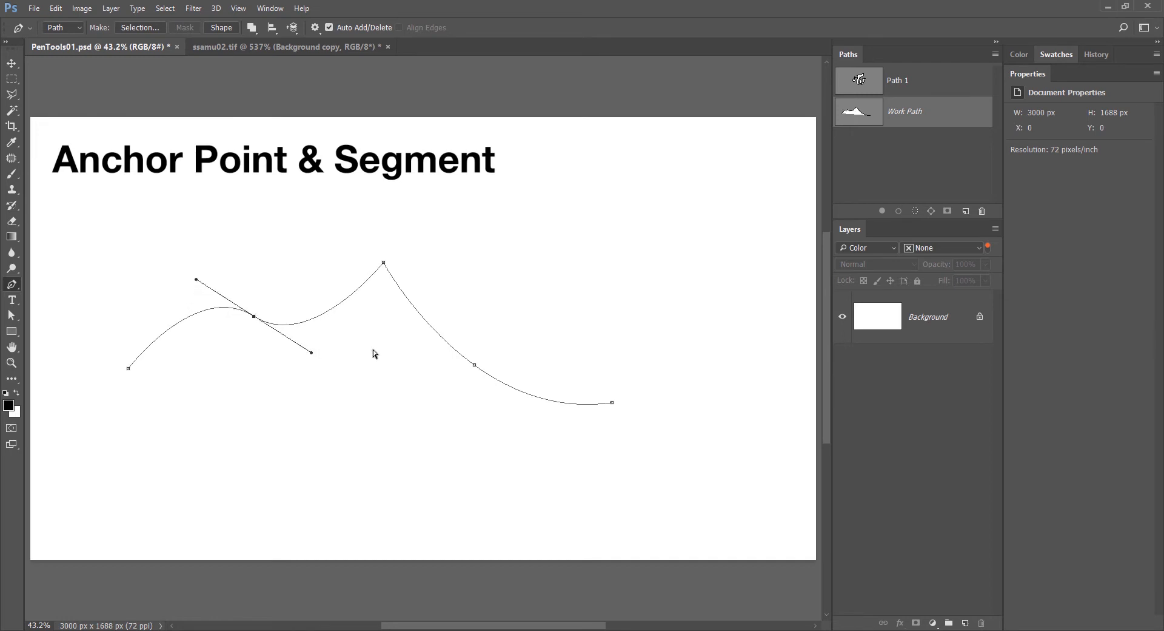
left_click(474, 365, "ctrl")
left_click_drag(415, 325, 488, 293)
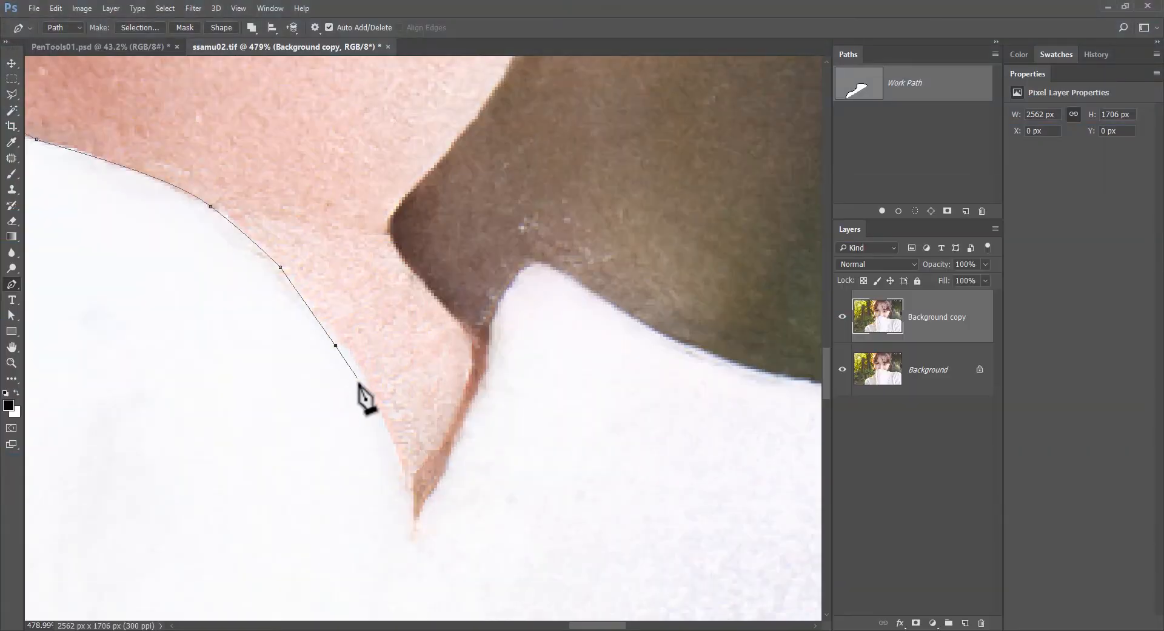
In ssamu02.tif, continue the work path down the edge between skin and white garment to the pointed tip, correcting anchor placement.
left_click(364, 386)
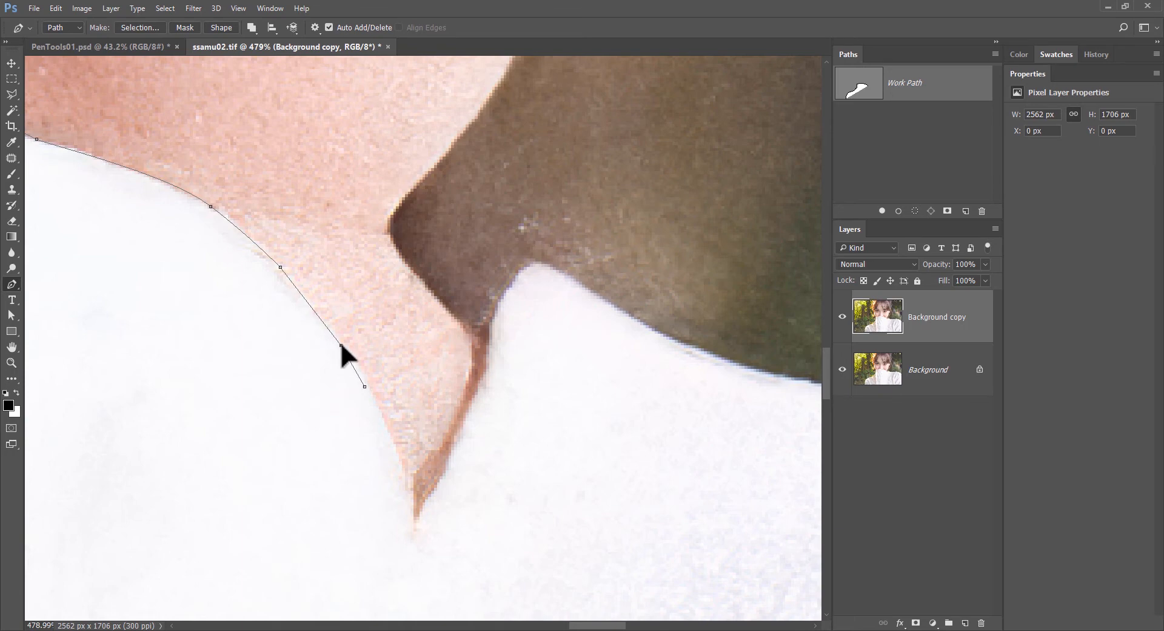
left_click(365, 386, "ctrl")
left_click(365, 384)
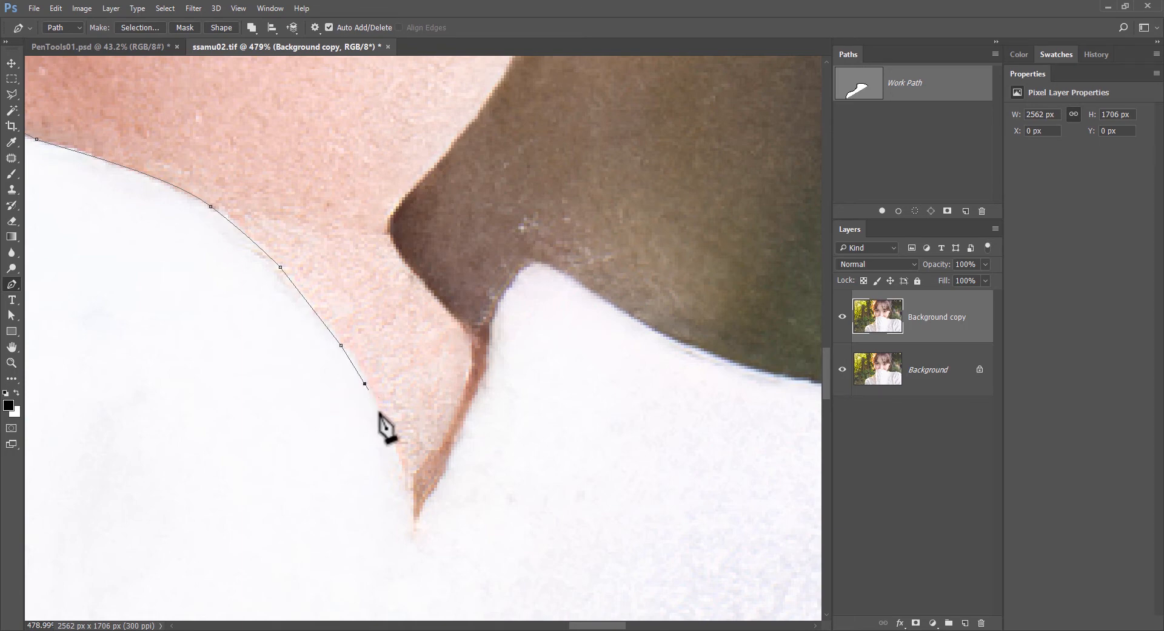
left_click(399, 462)
left_click(405, 490)
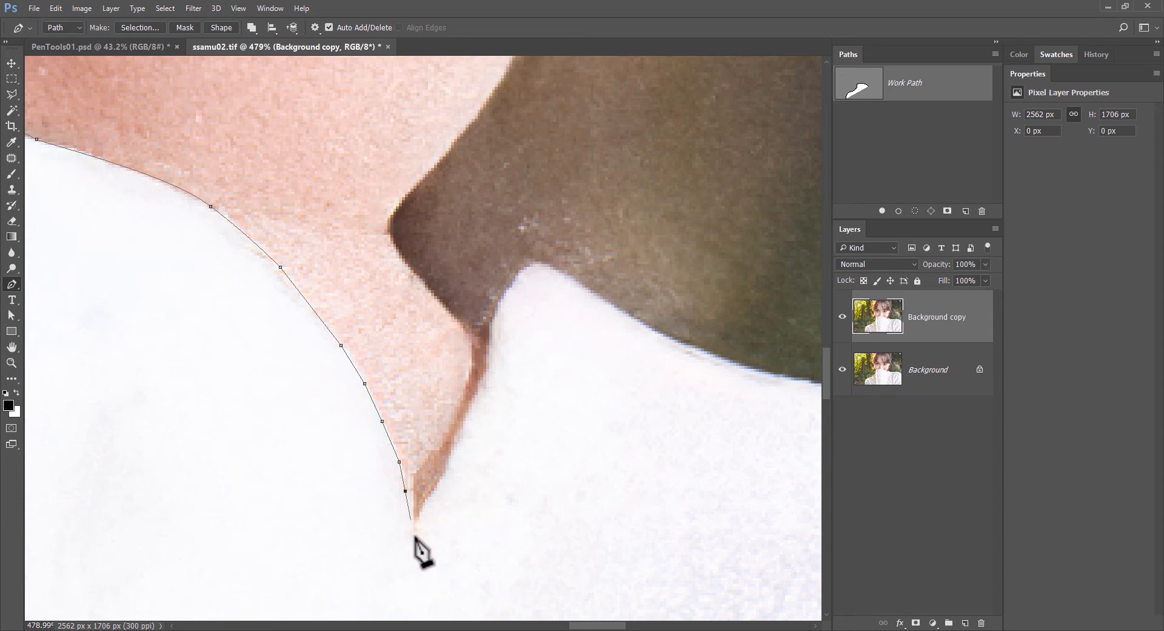
left_click(410, 520)
left_click(413, 536)
Trace the path from the pointed tip back up along the shadowed skin edge with closely spaced anchor points.
left_click(425, 501)
left_click(443, 473)
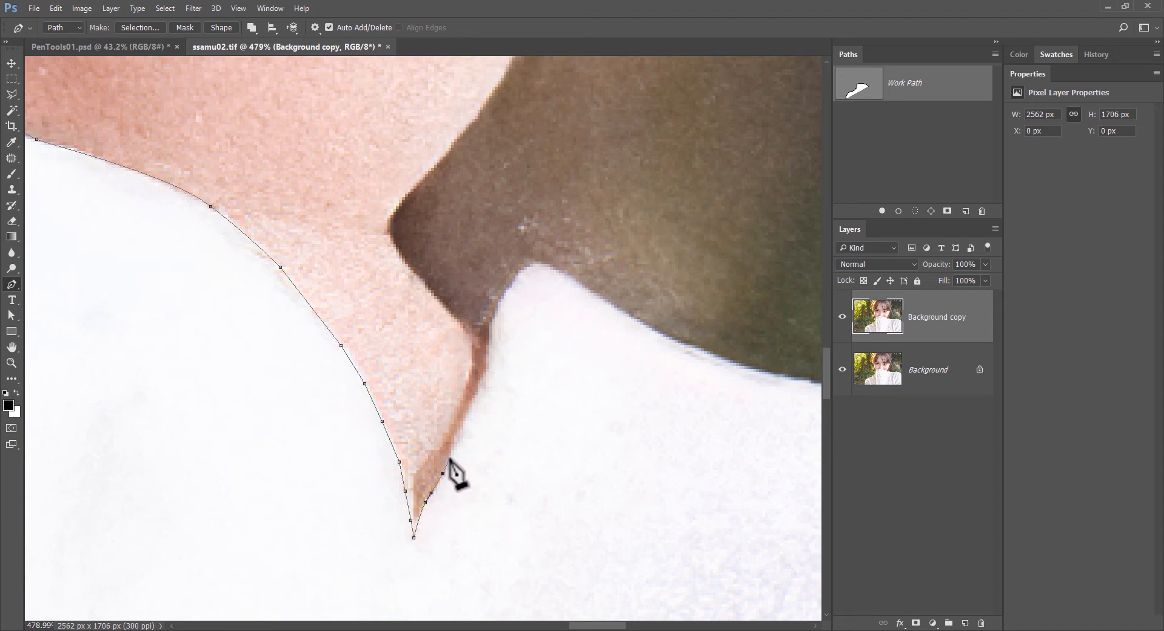
left_click(449, 458)
left_click(454, 444)
left_click(478, 384)
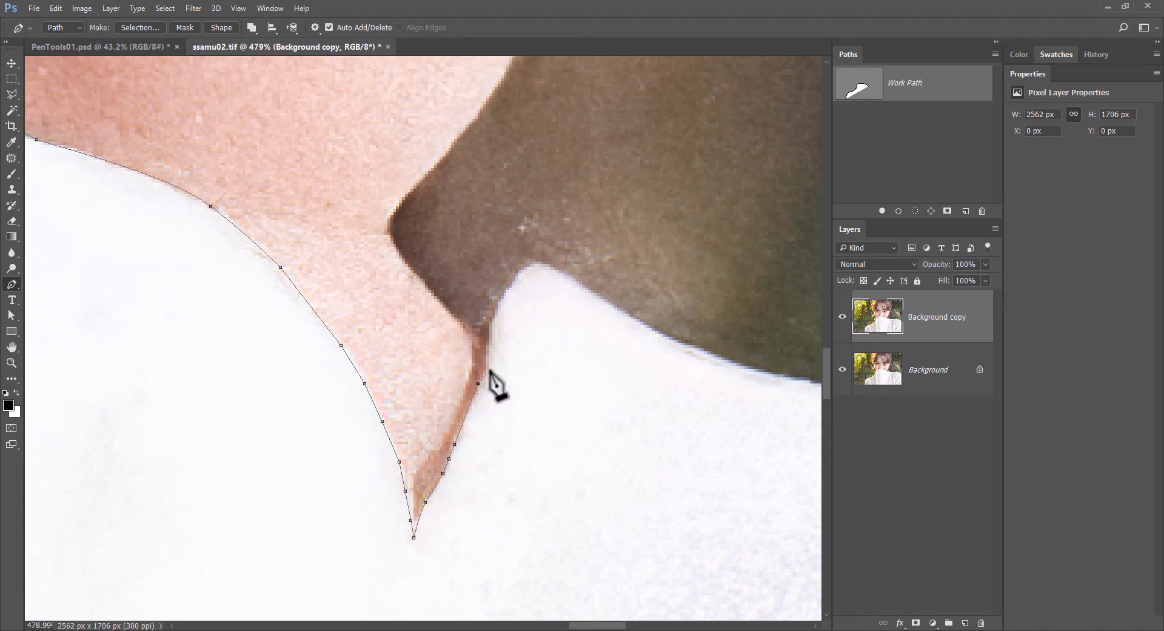
Continue tracing from the shadowed skin edge up along the white garment and over its rounded crest.
left_click(489, 371)
left_click(490, 340)
left_click(495, 310)
left_click(511, 286)
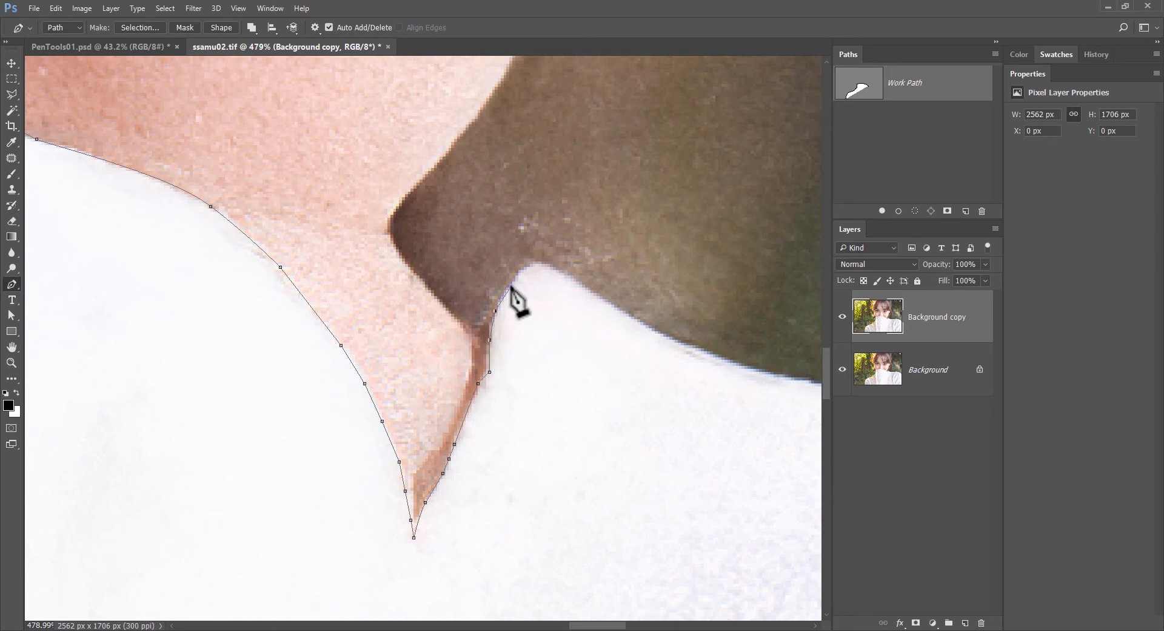
left_click(527, 269)
left_click(541, 265)
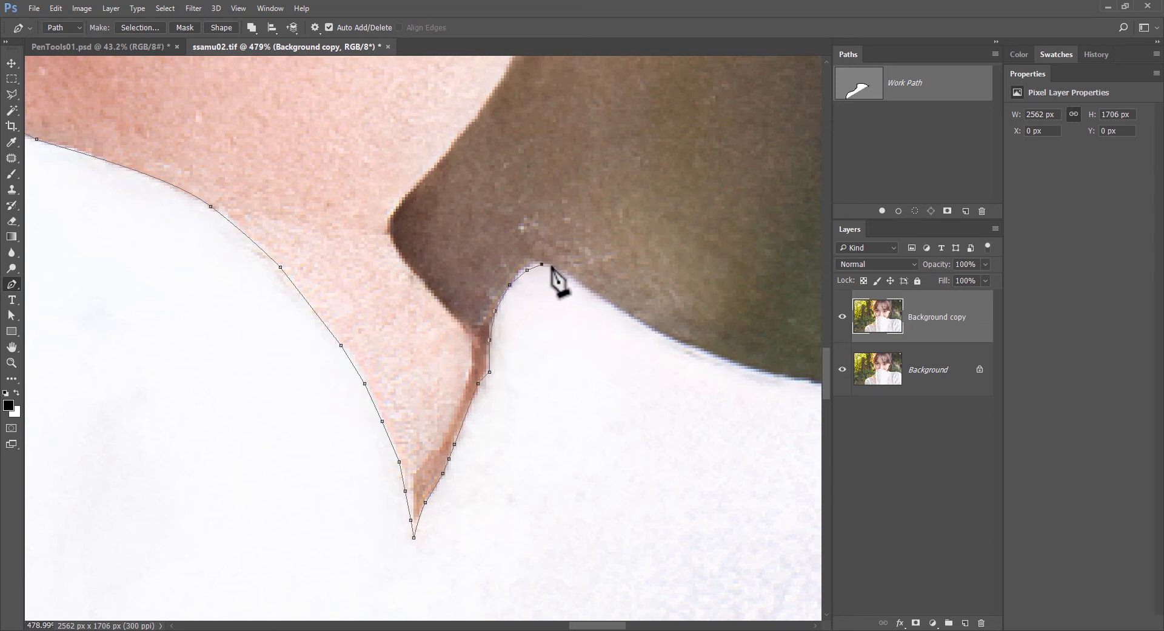
key("ctrl+plus")
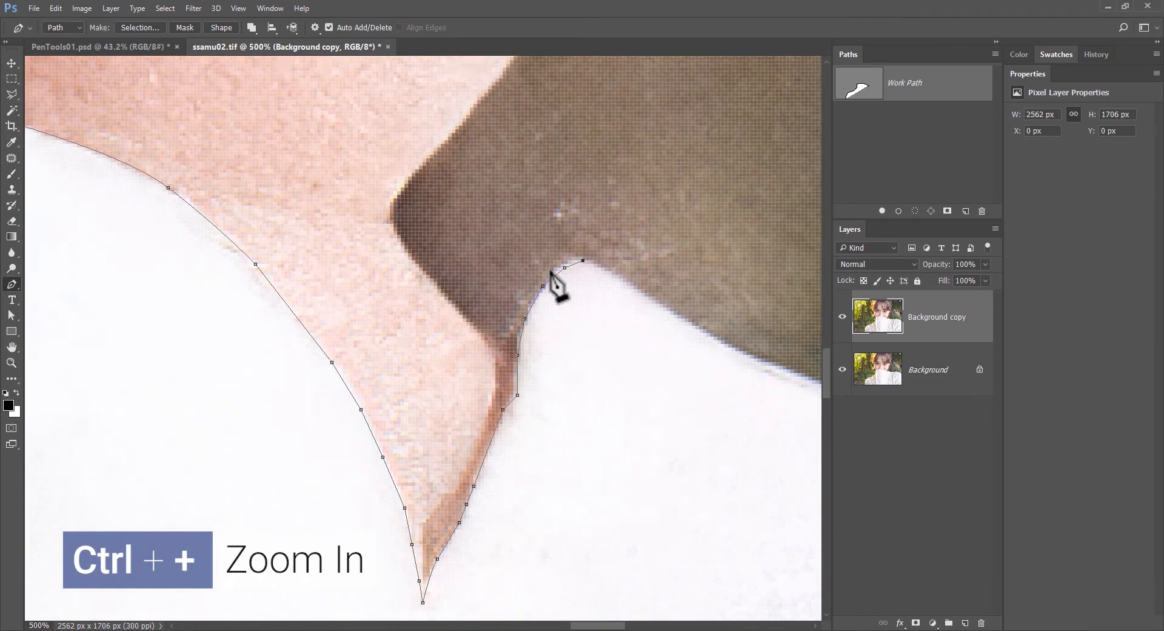
key("ctrl+plus")
key("ctrl+minus")
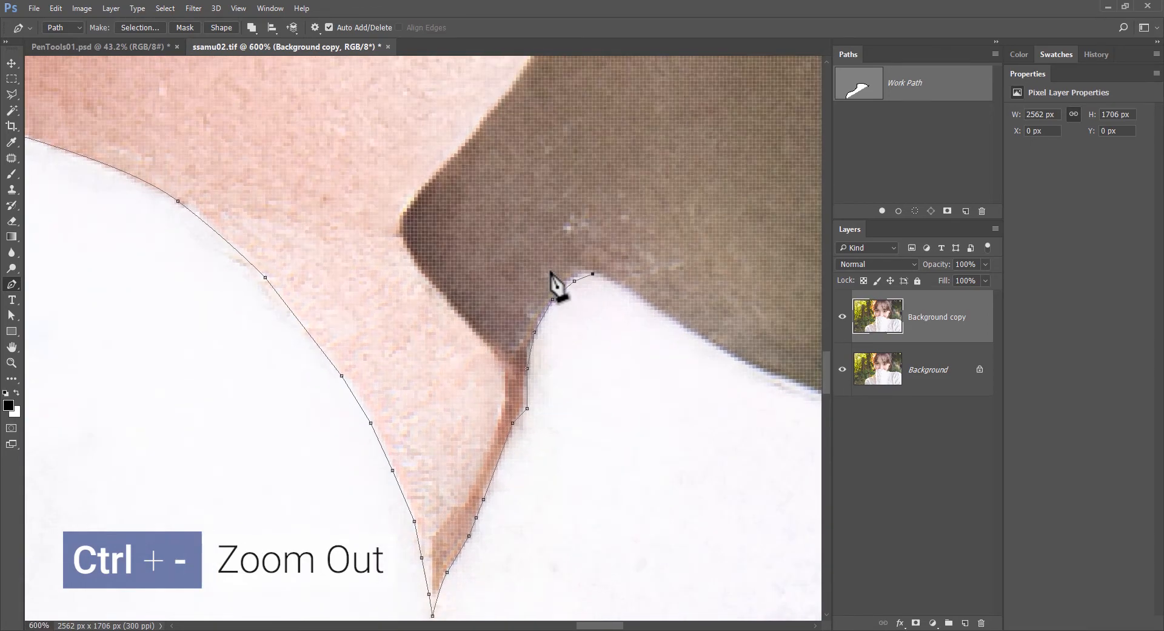
Zoom out to examine the traced work path across the whole photo and back in on its end at the garment's crest.
key("ctrl+minus")
key("ctrl+minus")
key("ctrl+minus")
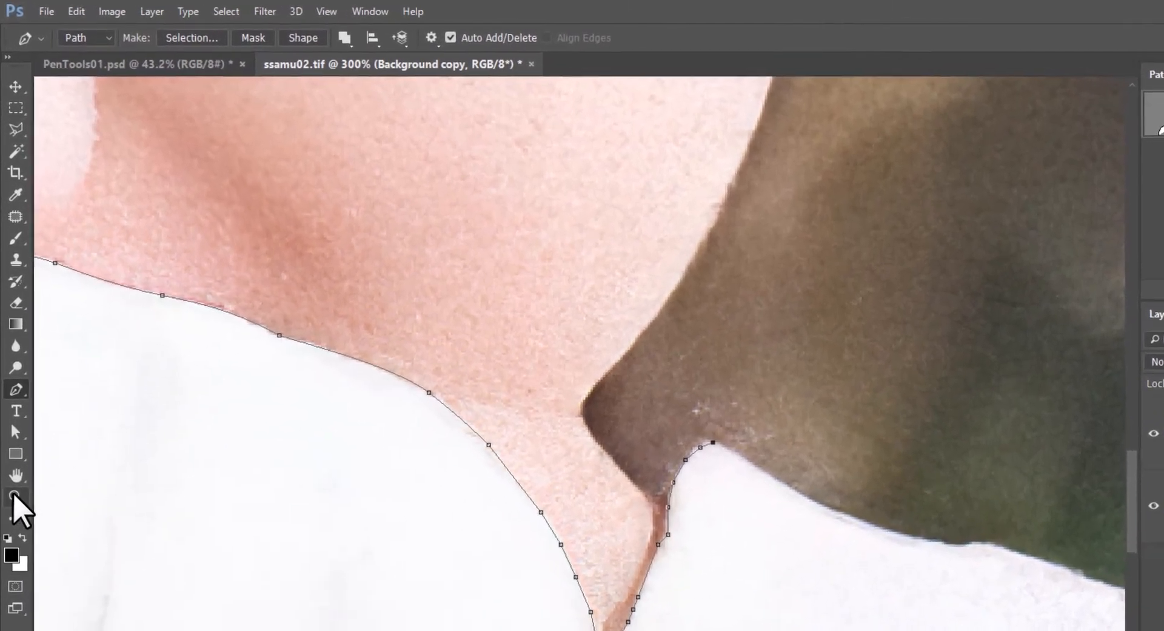
left_click(12, 362)
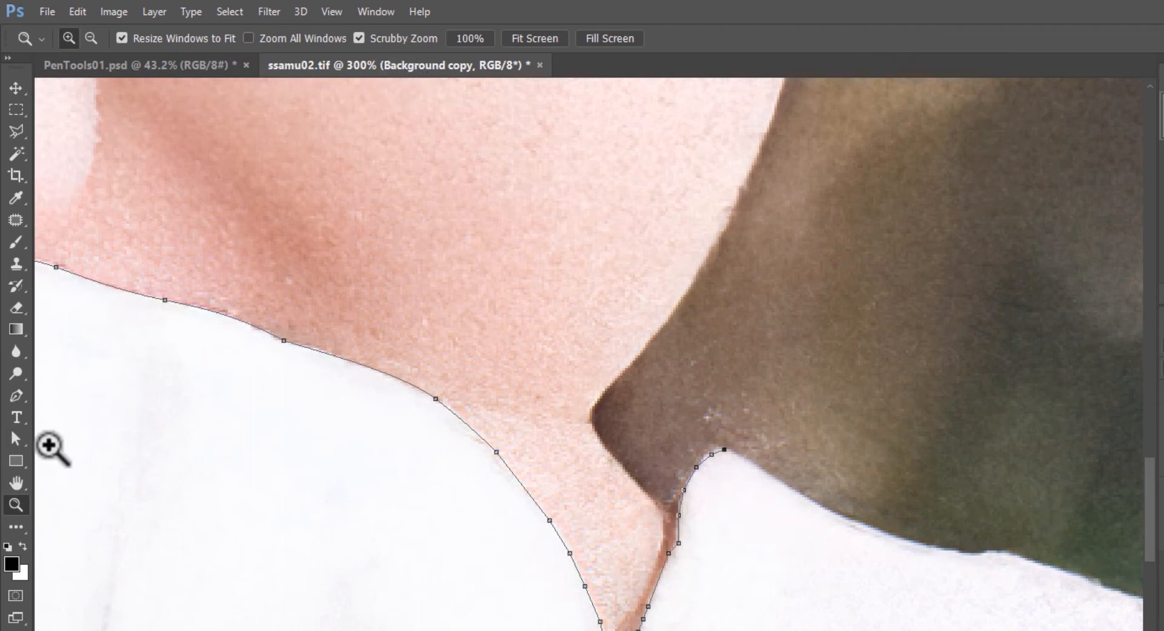
left_click(13, 398)
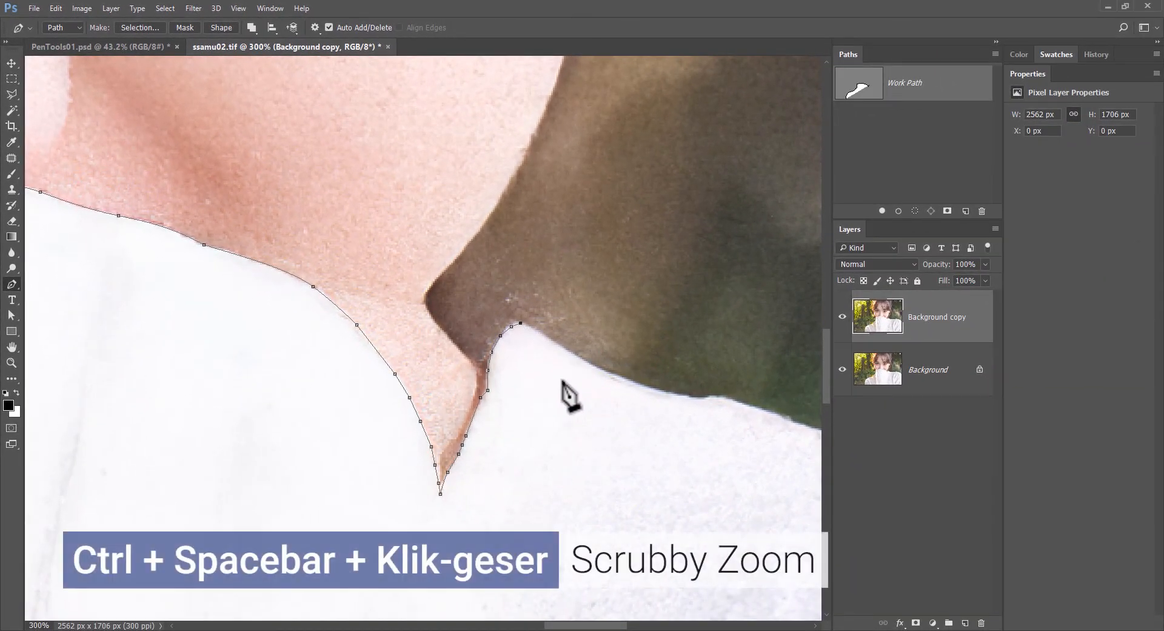
key("ctrl+space")
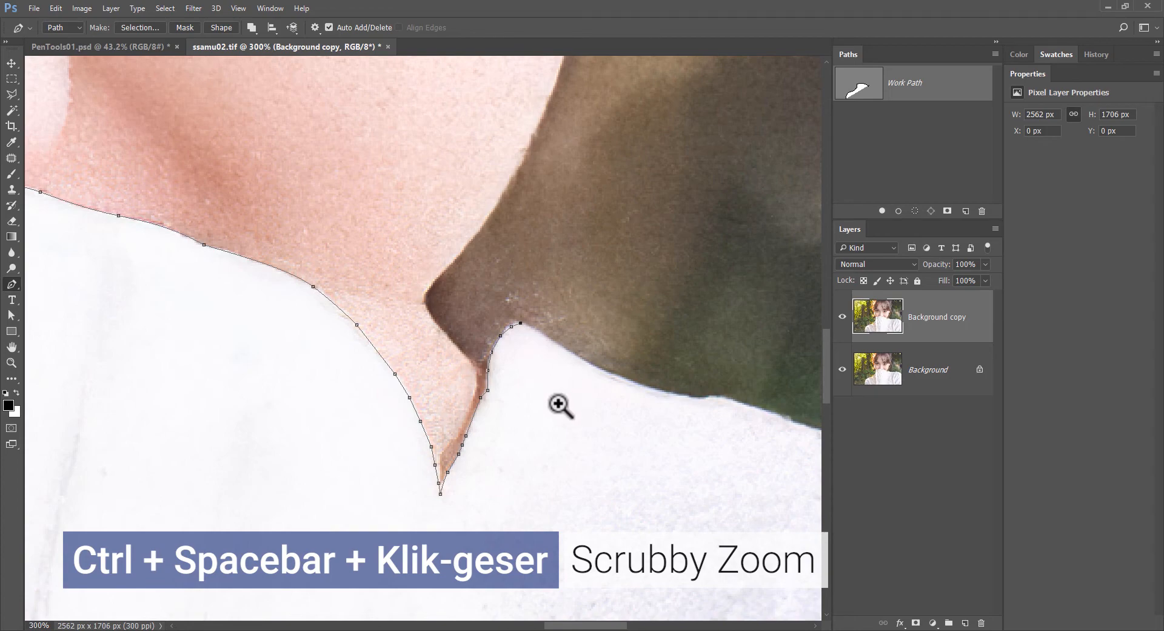
left_click_drag(559, 404, 493, 403)
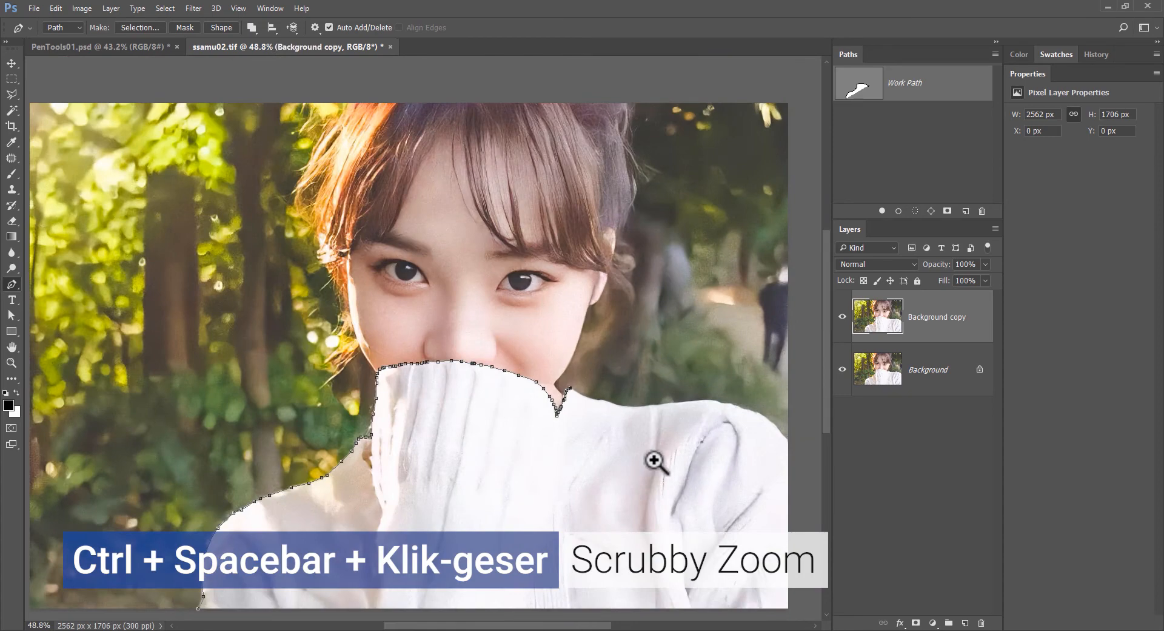
left_click_drag(569, 395, 528, 333)
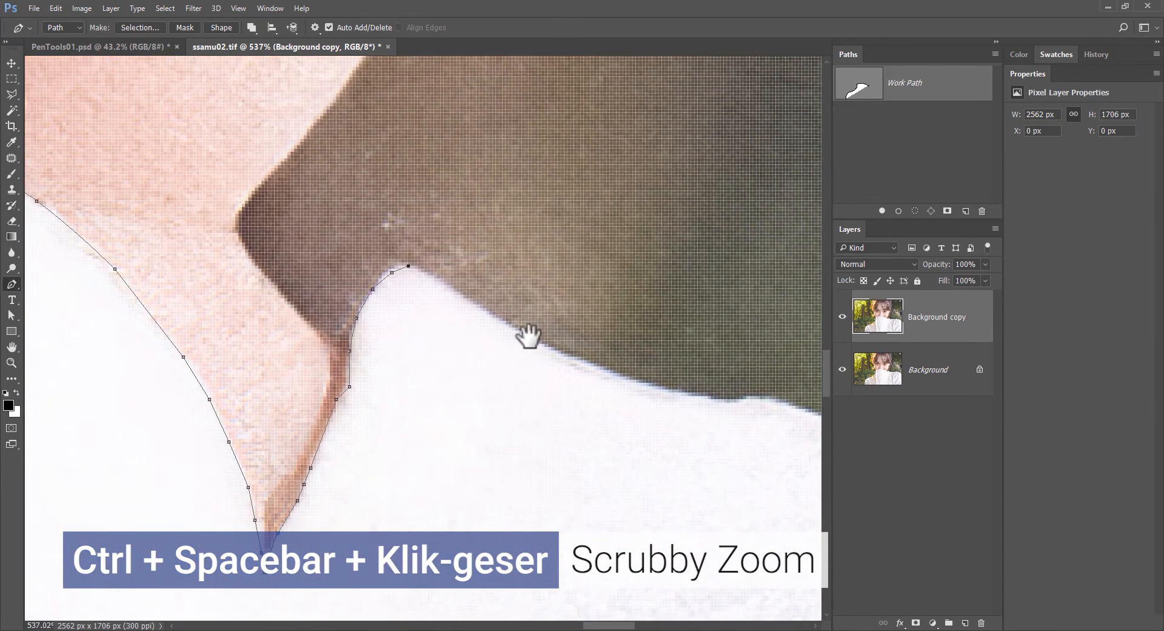
Extend the work path from the crest down the edge between white garment and dark background with closely spaced anchor points.
left_click(437, 281)
left_click(463, 298)
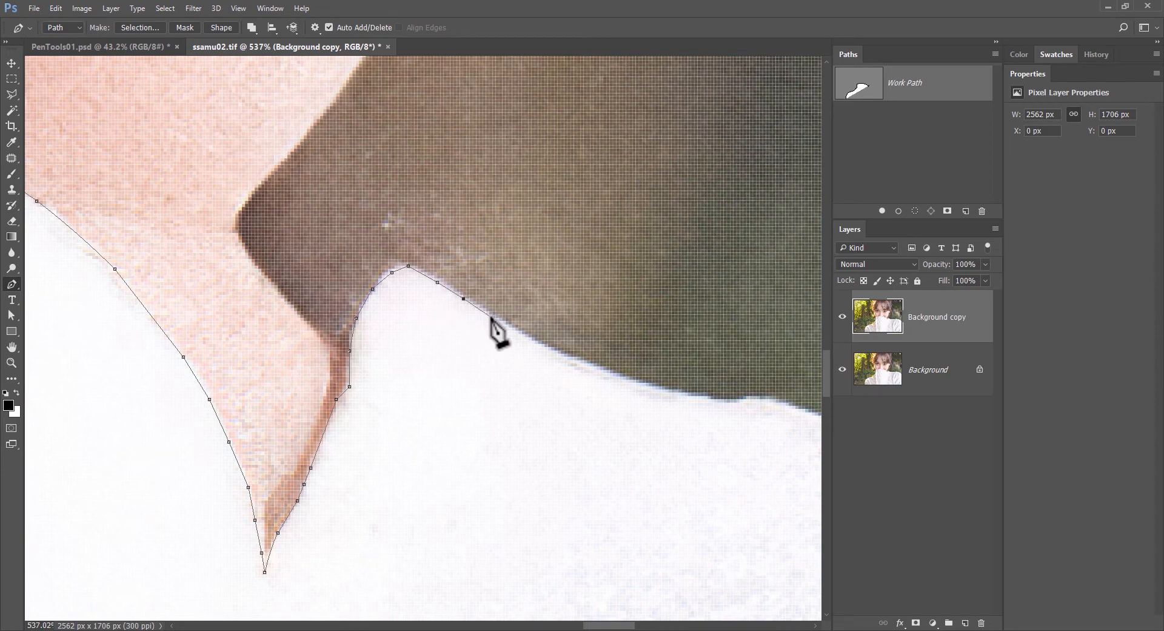
left_click(489, 317)
left_click(516, 331)
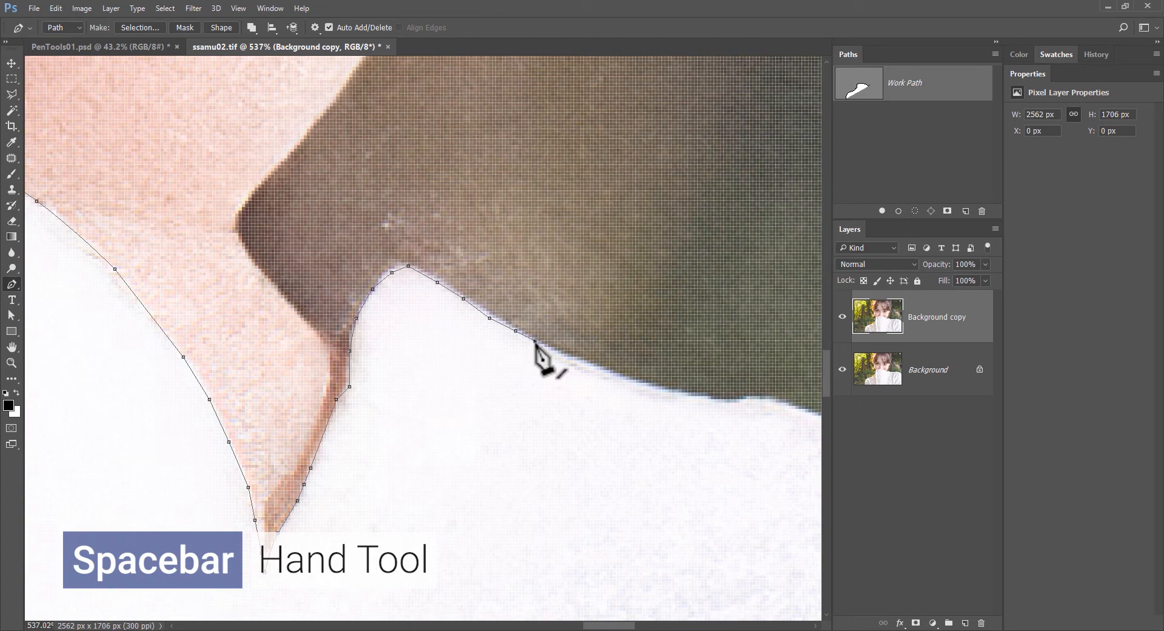
Continue tracing the gently sloping garment edge against the background, adding anchor points up to just before the small bump.
key("space")
left_click_drag(522, 376, 335, 345)
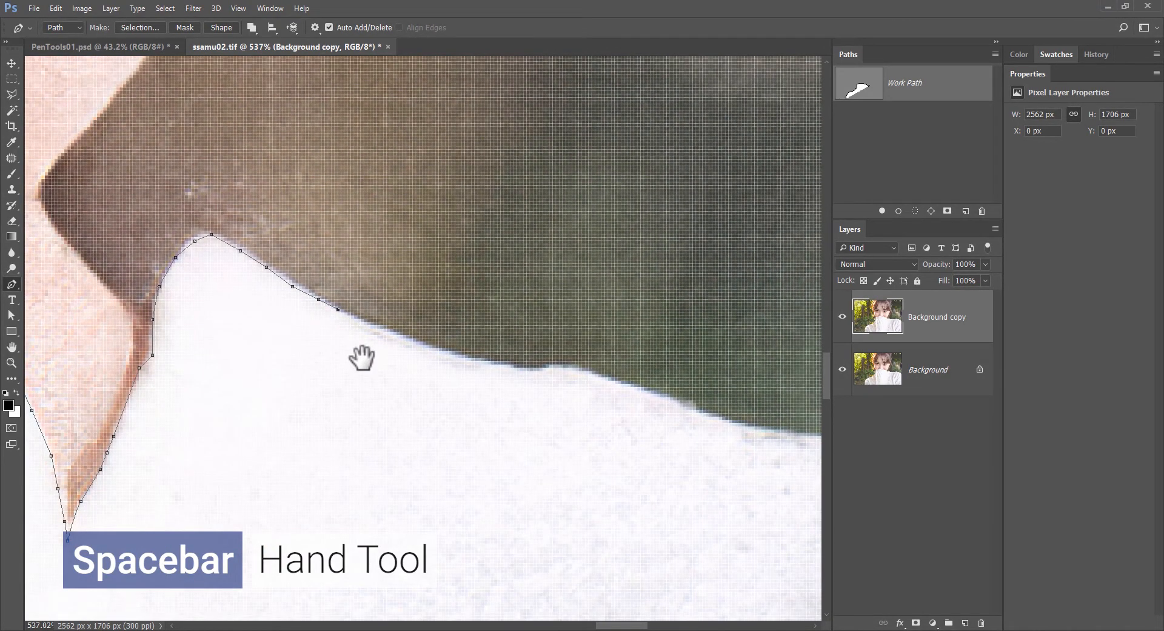
left_click(367, 322)
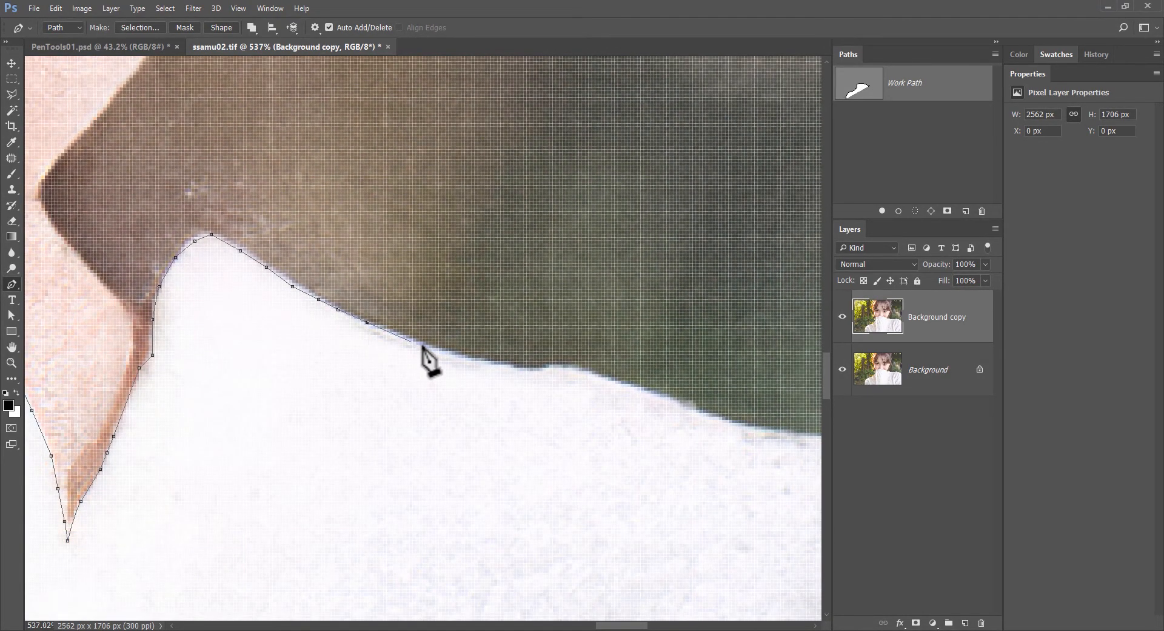
left_click(413, 341)
left_click_drag(502, 314, 479, 311)
left_click(420, 349)
left_click(443, 356)
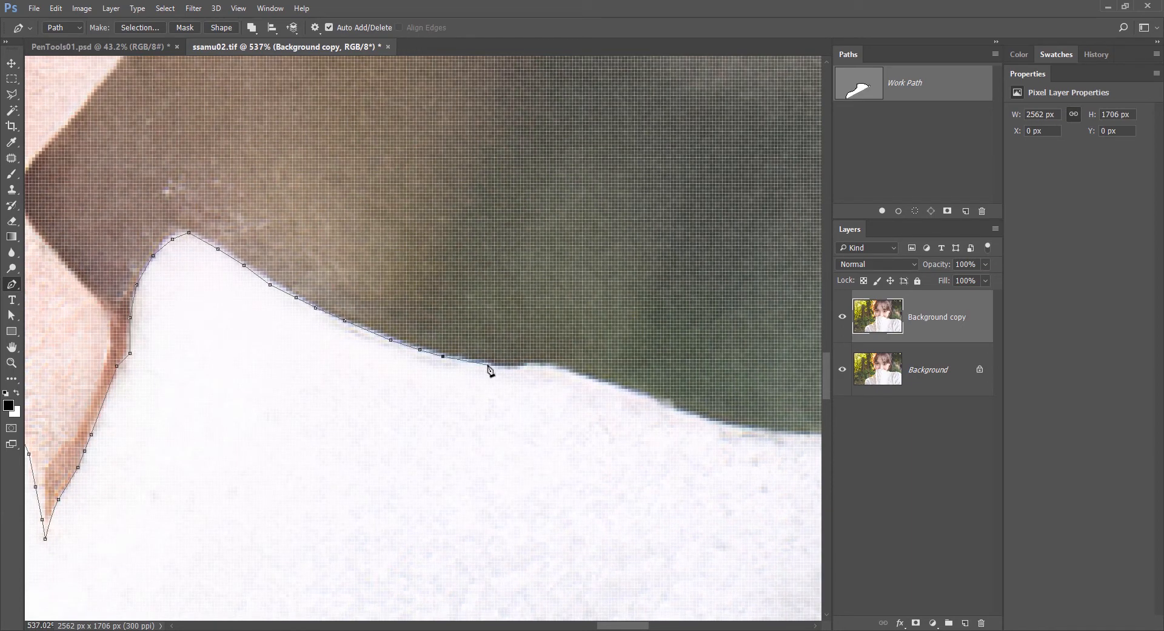
Trace the path over the small bump in the garment's upper edge with additional anchor points.
left_click(488, 365)
left_click_drag(575, 383, 482, 320)
left_click(447, 301)
left_click(466, 307)
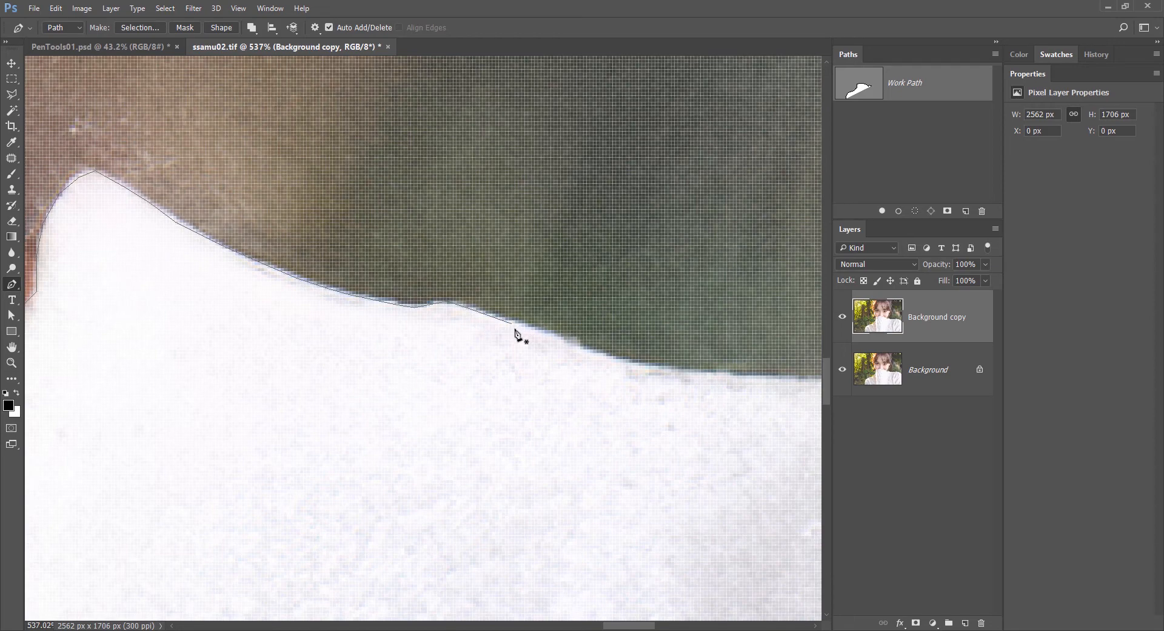
Examine the traced garment outline at high magnification, moving back and forth along the edge and returning to the path's end.
scroll(499, 351, "left", 5)
left_click_drag(416, 427, 661, 364)
left_click_drag(484, 262, 783, 389)
left_click_drag(549, 389, 714, 388)
left_click_drag(598, 386, 321, 379)
left_click_drag(764, 376, 242, 388)
left_click_drag(755, 358, 284, 392)
left_click_drag(462, 372, 428, 371)
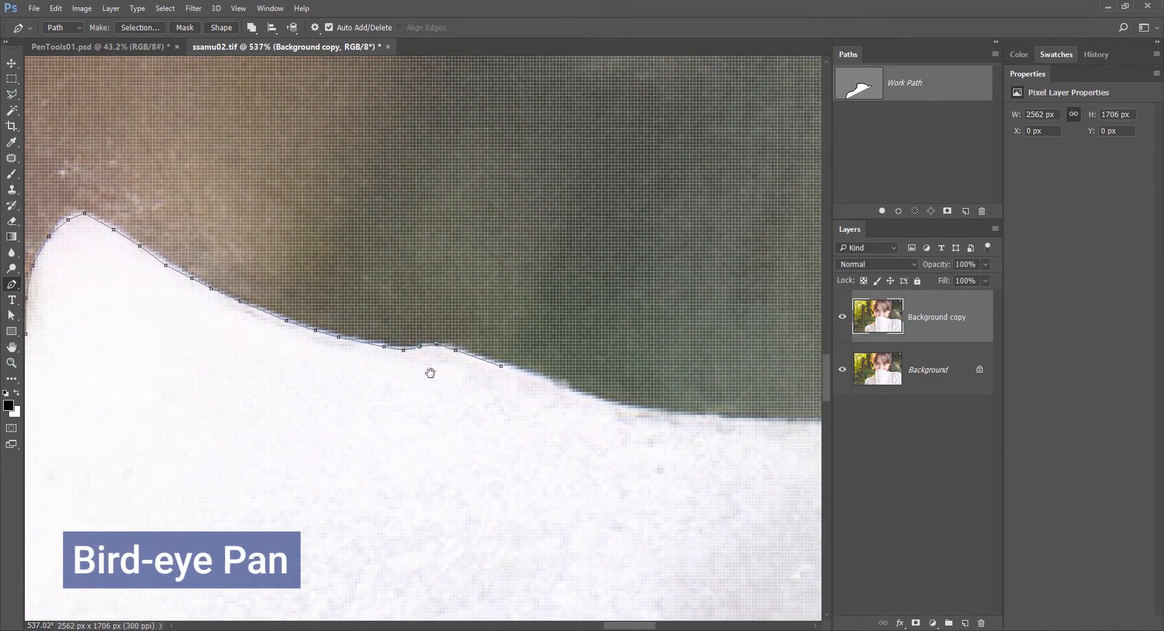
Use bird's-eye panning to inspect the traced path at the garment's far shoulder and return to the path's end.
key("h")
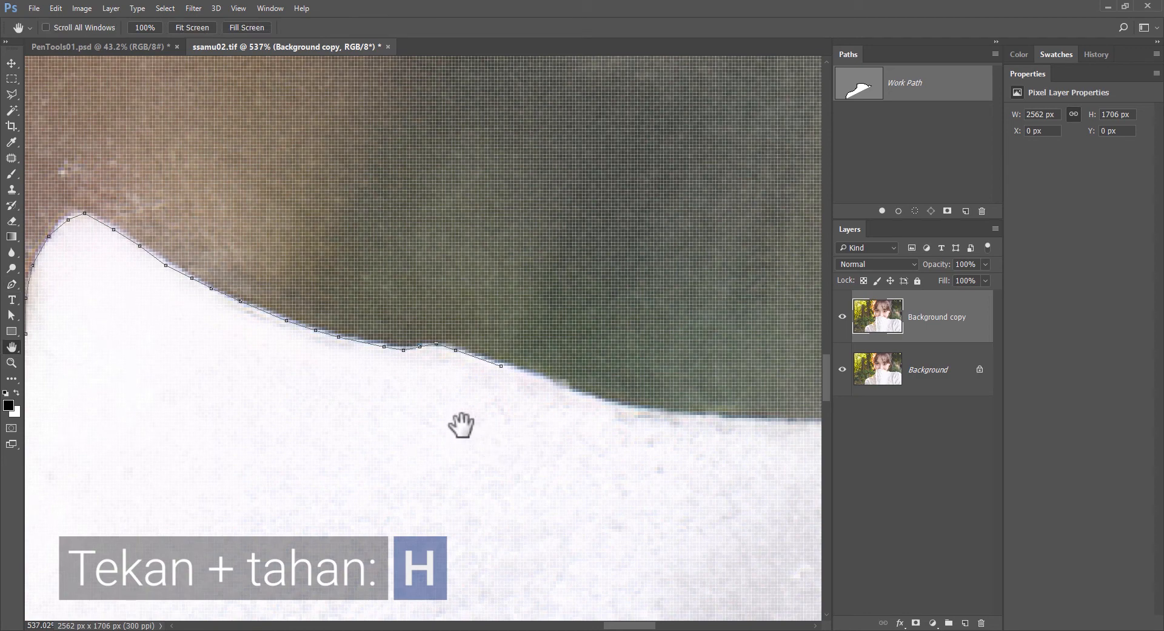
left_click_drag(461, 424, 462, 425)
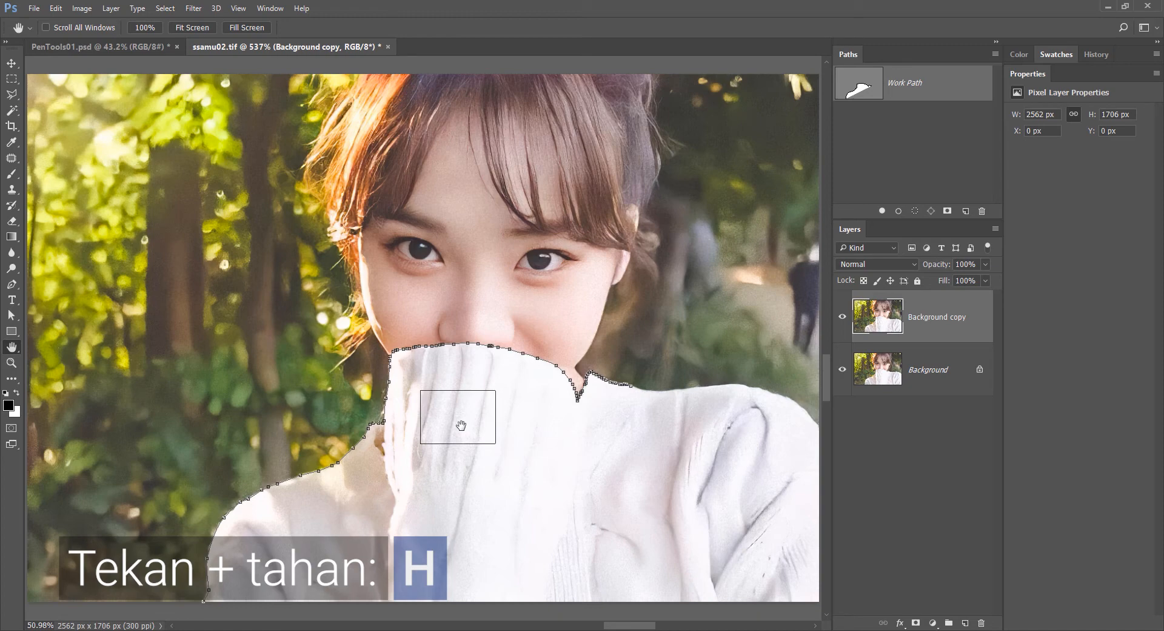
left_click_drag(461, 424, 224, 522)
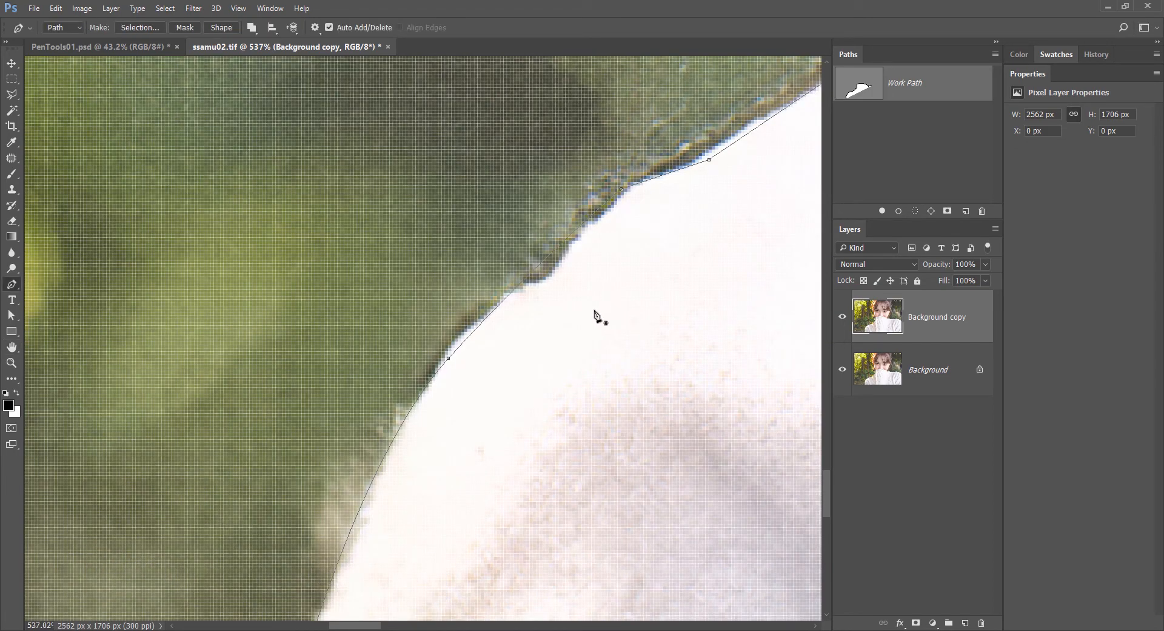
key("h")
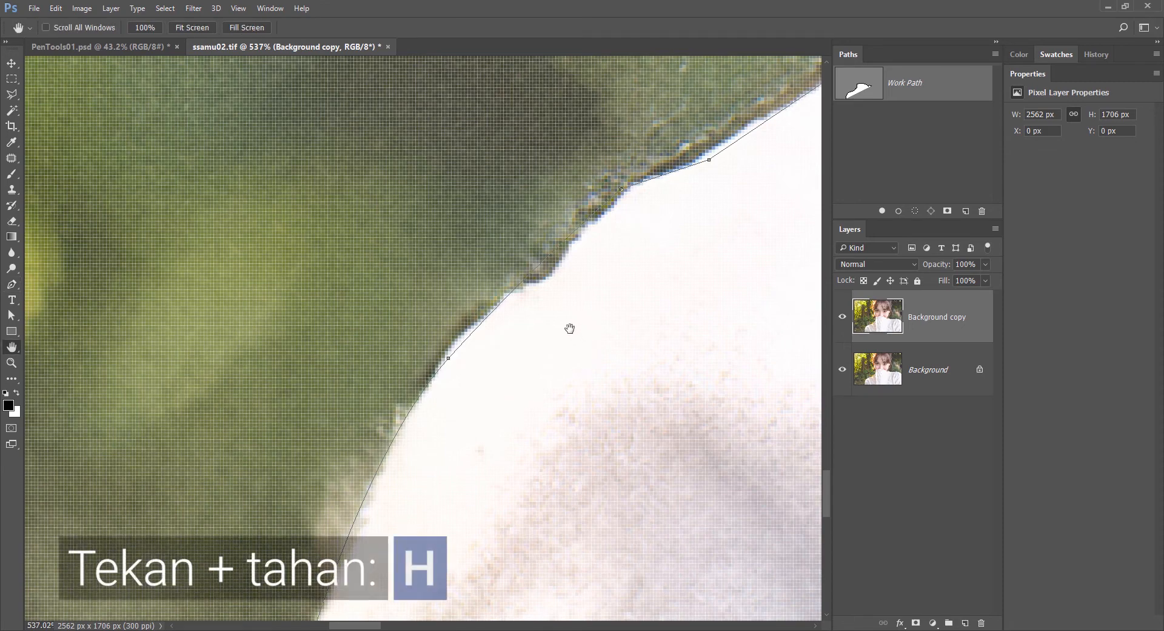
left_click_drag(569, 328, 641, 382)
key("h")
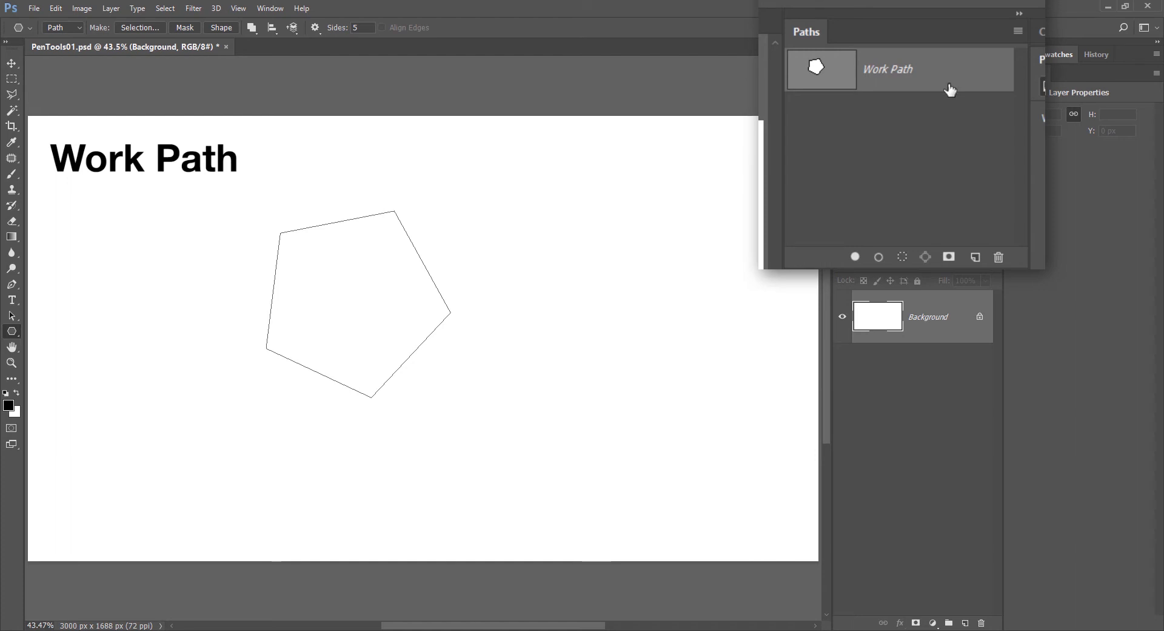
In PenTools01.psd, delete the pentagon work path and draw a rectangular path about 656 px high with the Rectangle tool.
key("Delete")
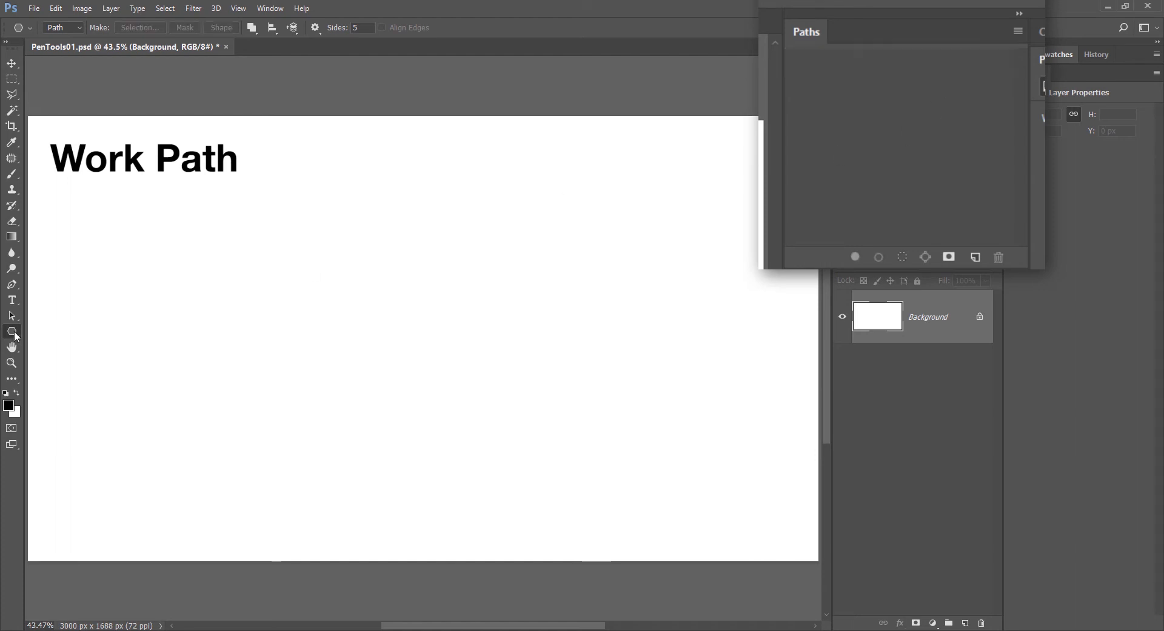
right_click(12, 332)
left_click(71, 332)
left_click_drag(233, 264, 451, 437)
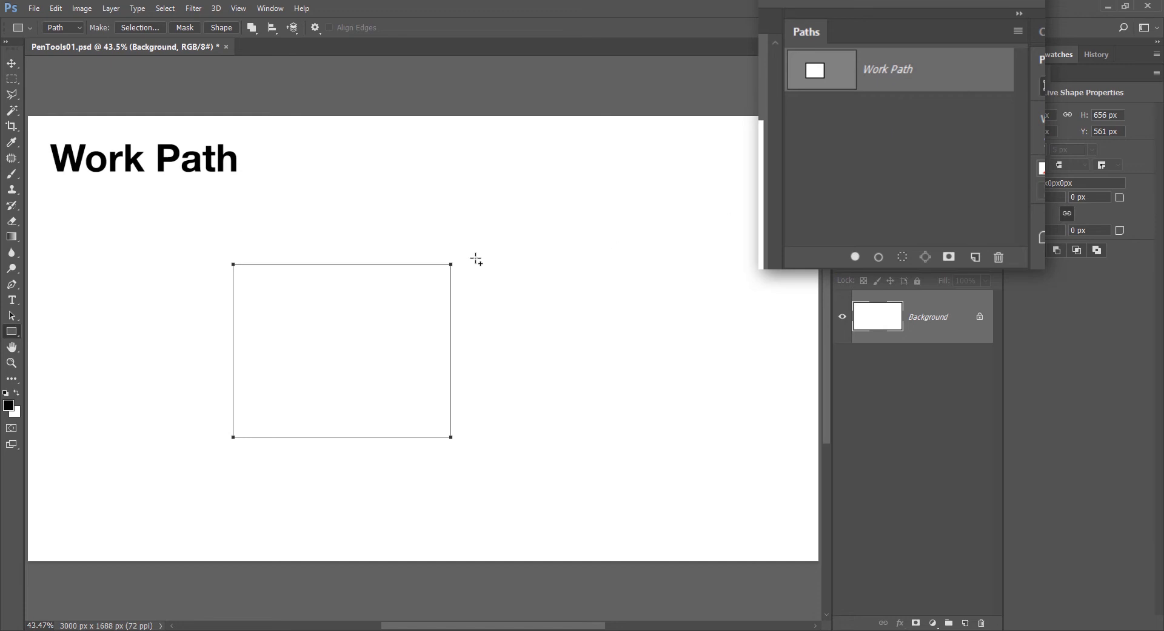
Deselect the rectangle's work path and replace it by drawing an elliptical path about 657 px high with the Ellipse tool.
left_click(875, 165)
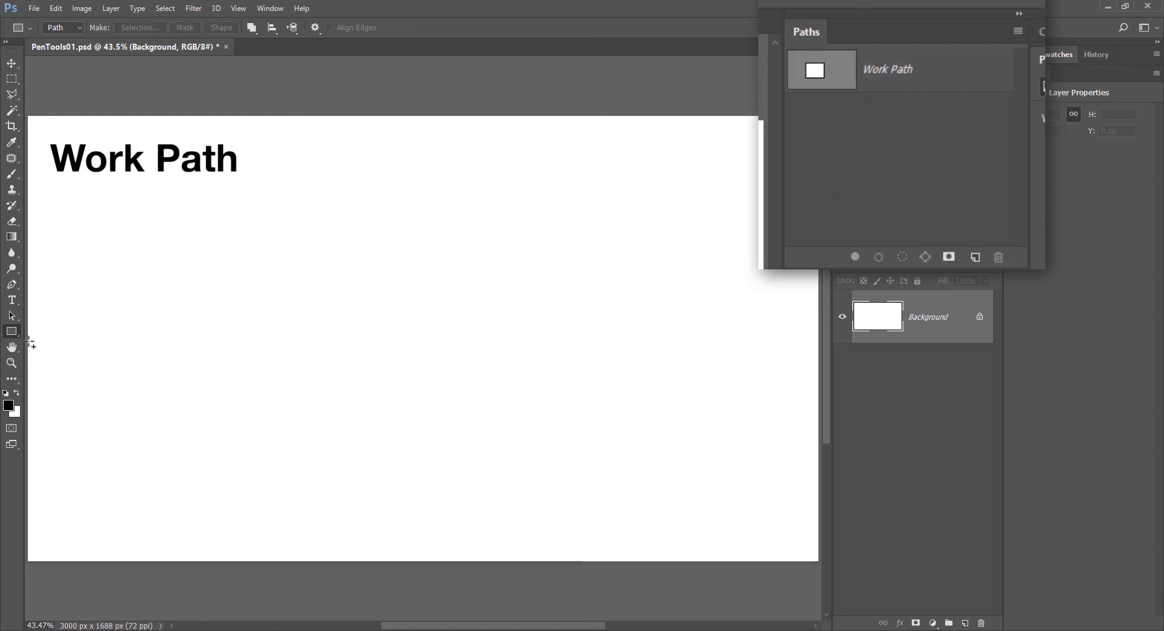
right_click(14, 332)
left_click(73, 358)
left_click_drag(319, 285, 542, 459)
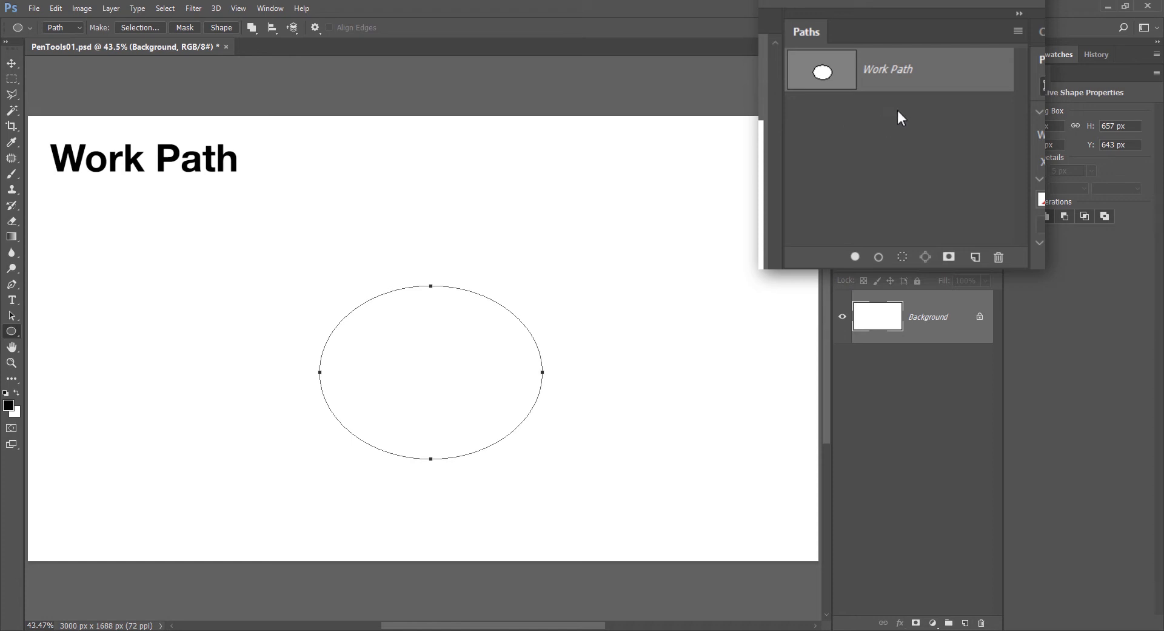
Save the ellipse's work path as a permanent path named Path 1.
double_click(901, 76)
left_click_drag(548, 313, 631, 314)
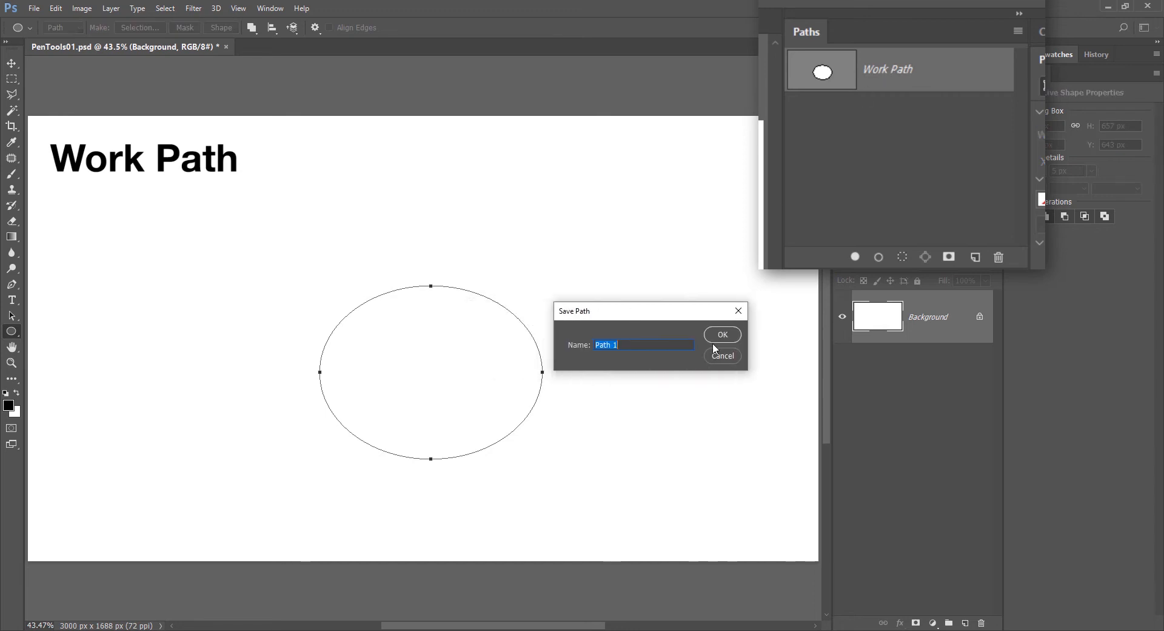
left_click(721, 334)
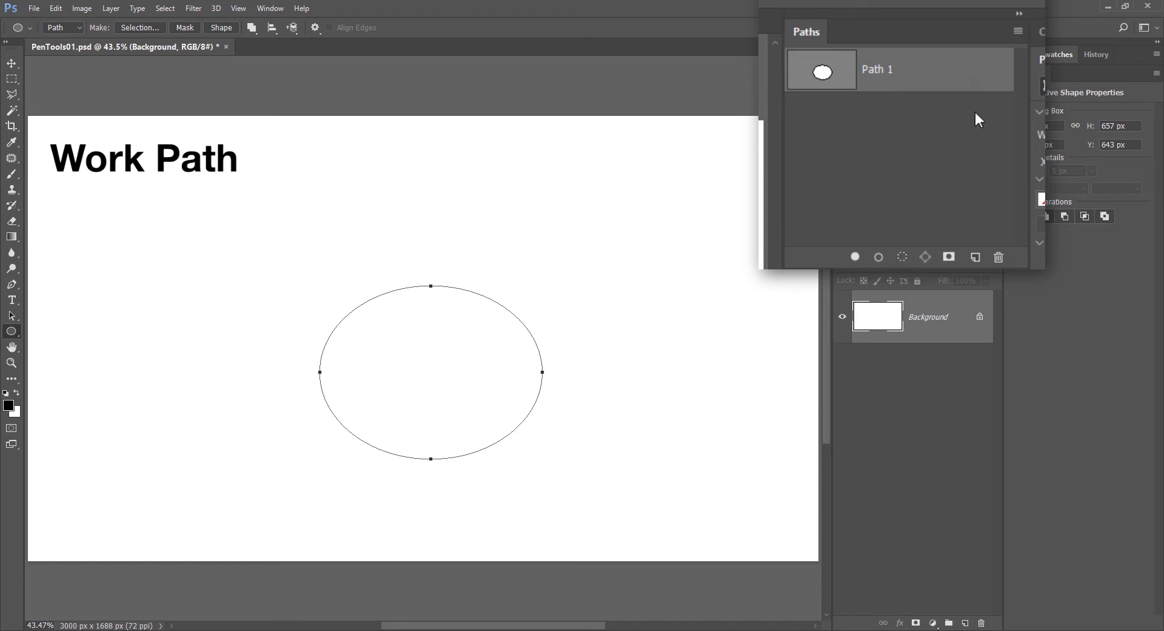
Delete the saved ellipse path and create a new empty path, drawing an ellipse in it.
left_click_drag(977, 76, 998, 257)
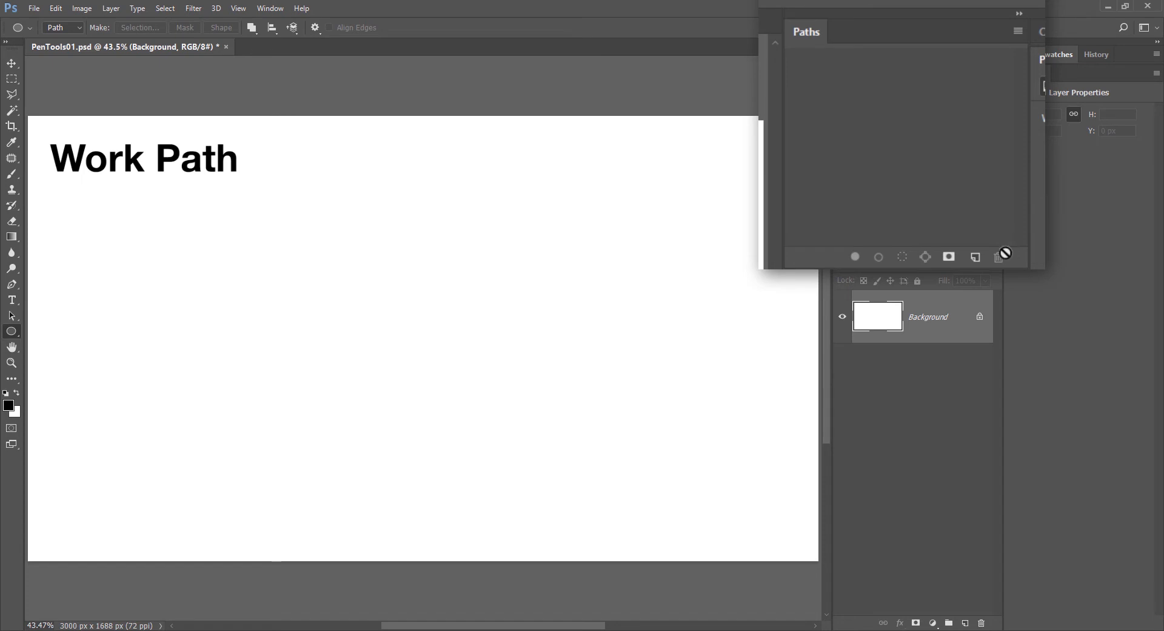
left_click(975, 261)
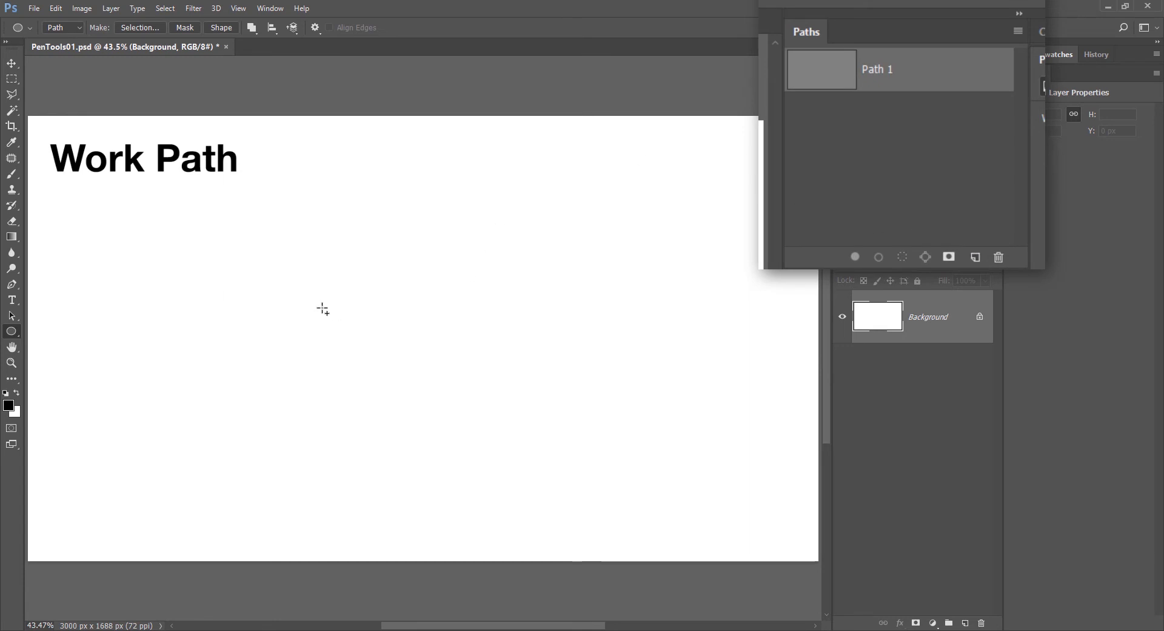
left_click_drag(307, 281, 503, 439)
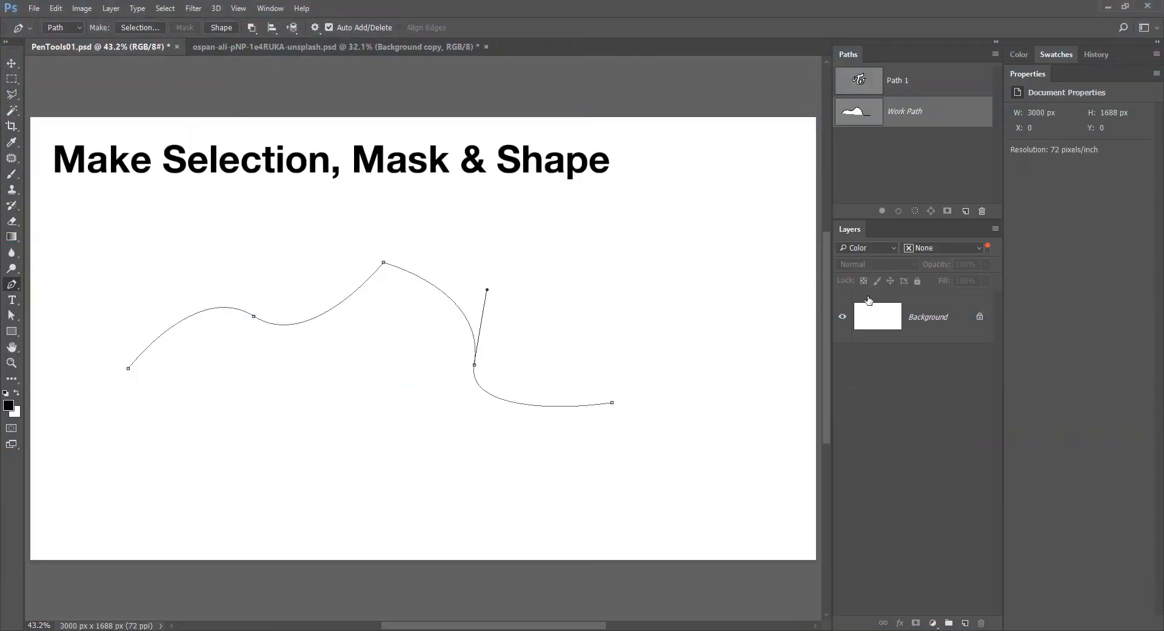
Select the Background layer, switch to the ballet photo document and compare its saved paths baju and sepatu, ending with baju selected.
left_click(868, 301)
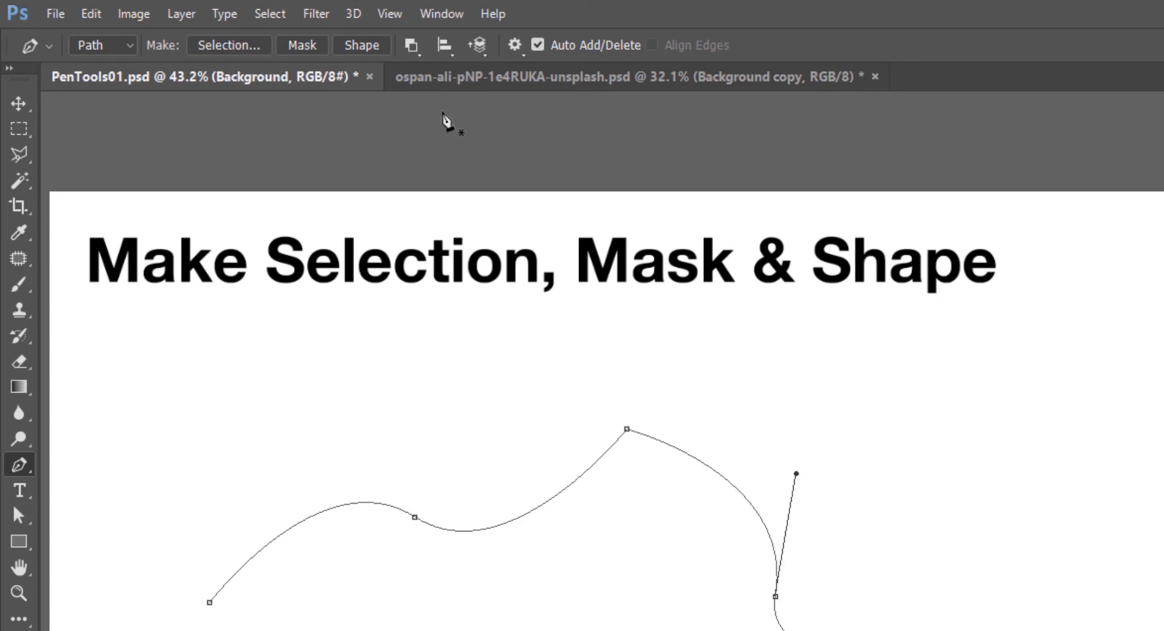
left_click(512, 77)
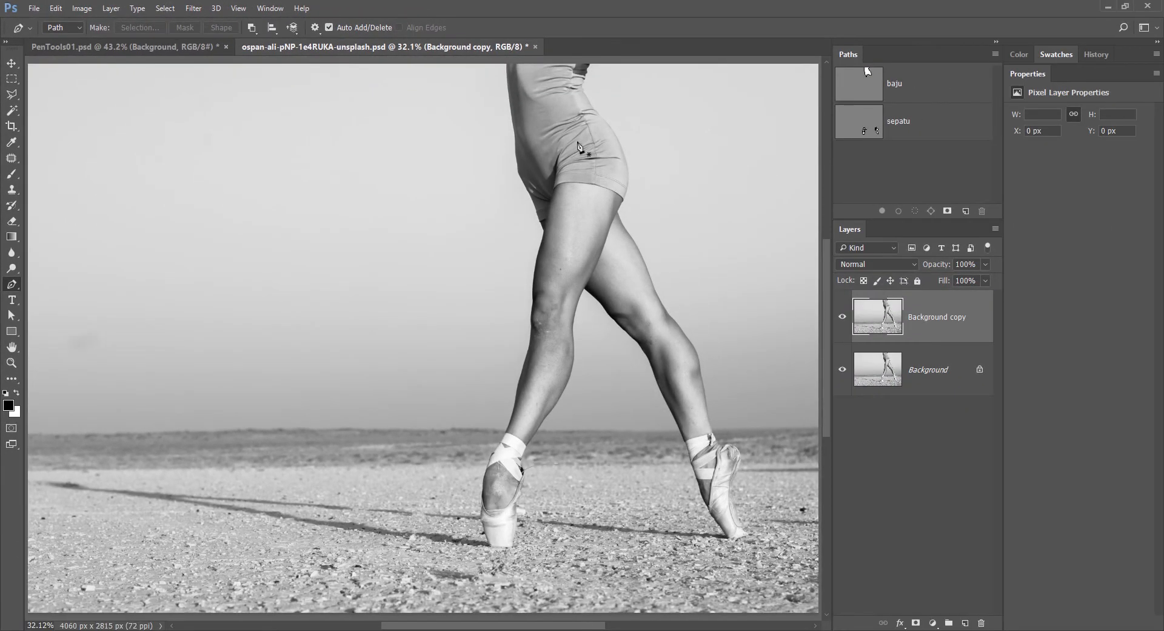
left_click(940, 93)
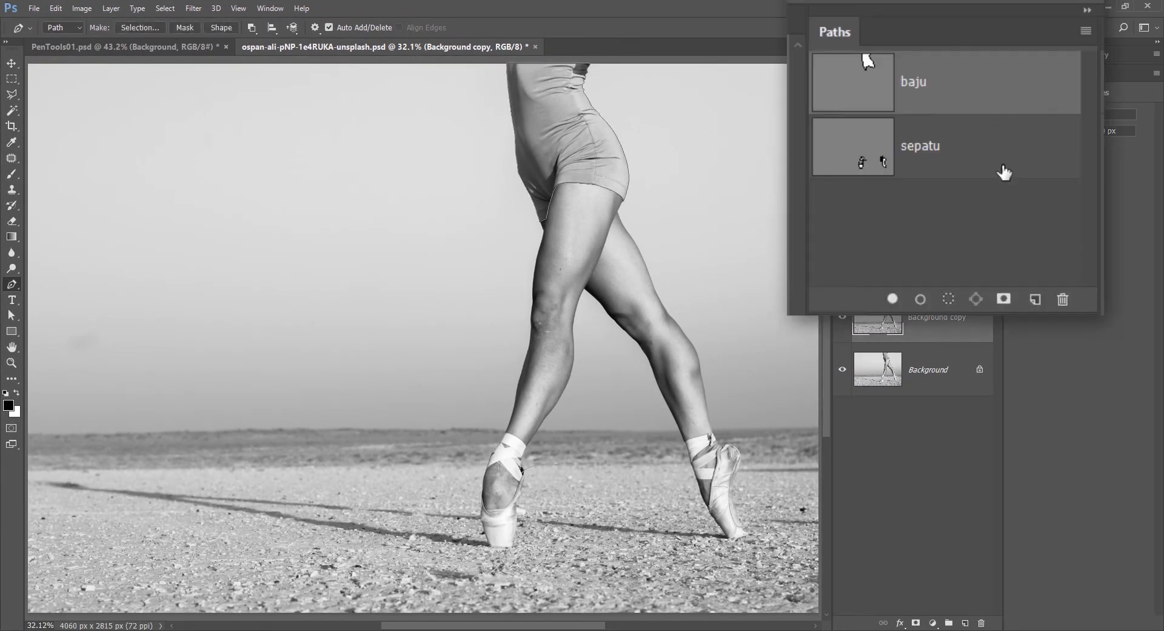
left_click(946, 134)
left_click(1002, 105)
Make a new anti-aliased selection from the baju path with a feather radius of 0 pixels.
left_click(148, 28)
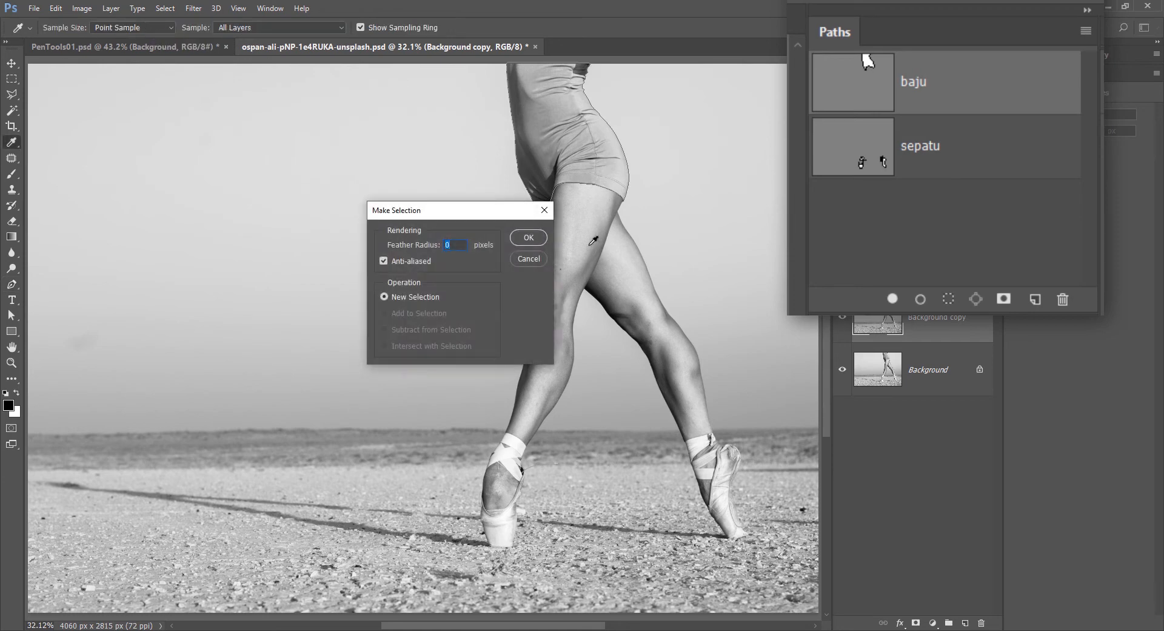
left_click_drag(490, 214, 414, 208)
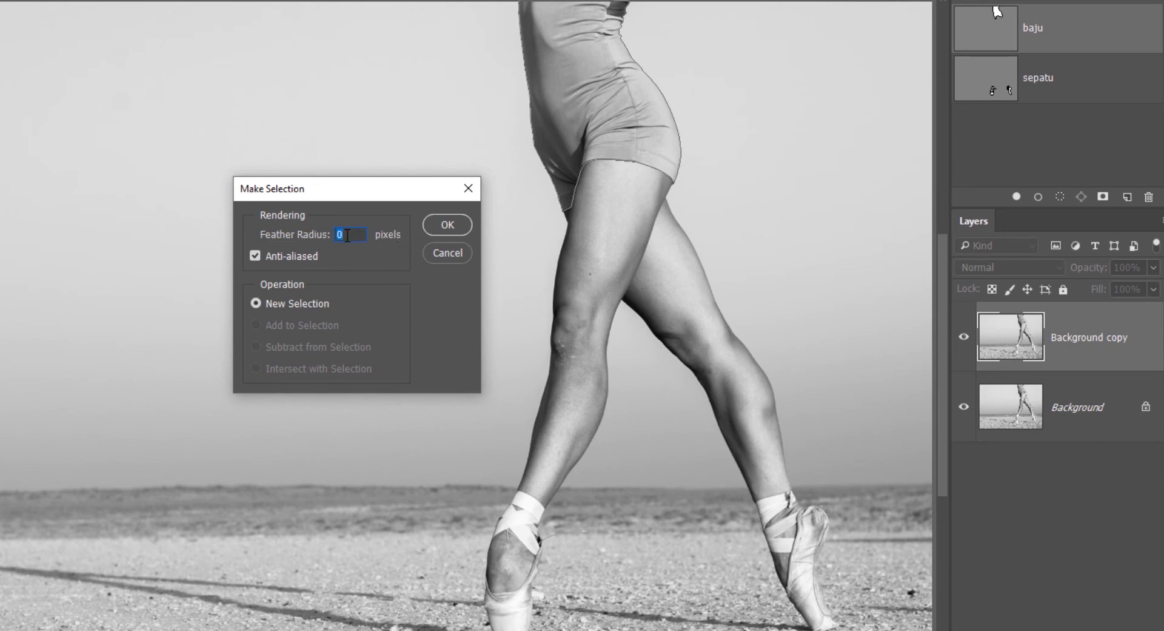
left_click_drag(271, 237, 595, 240)
left_click_drag(1065, 251, 427, 252)
type("0")
left_click(448, 225)
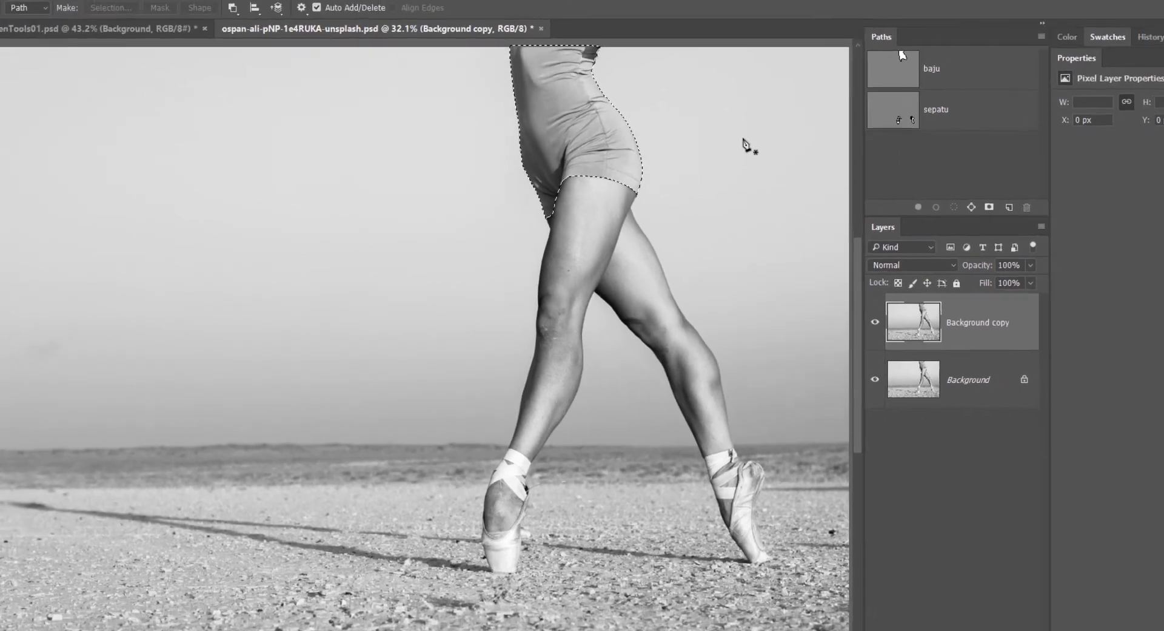
Add a new layer above Background copy and fill the outfit selection with the purple foreground colour.
key("ctrl+shift+alt+n")
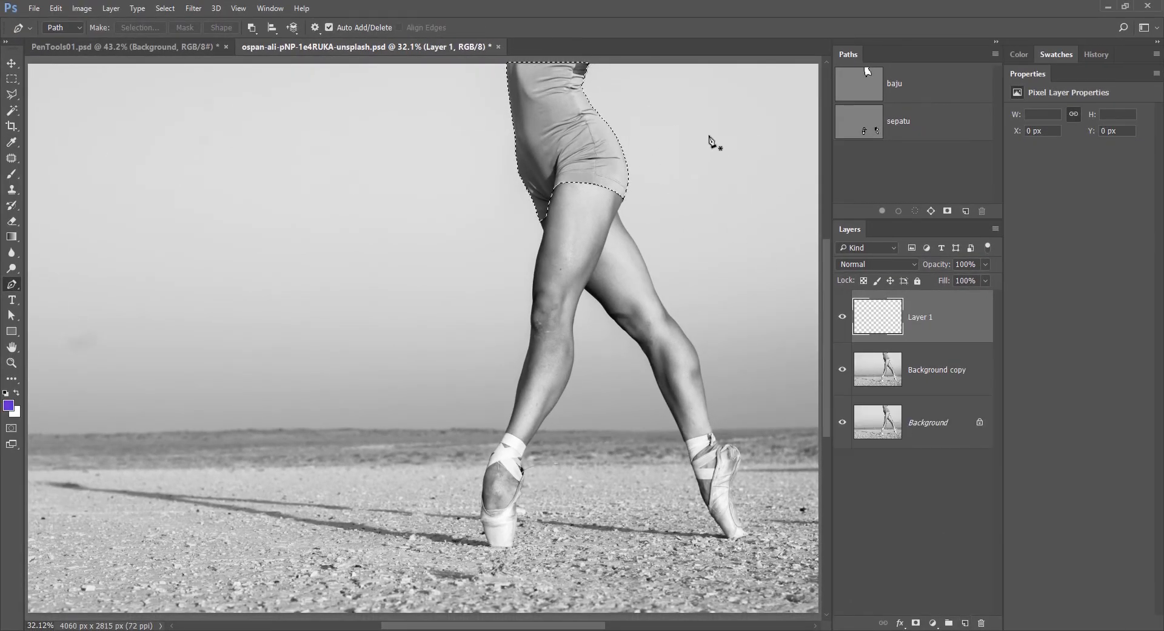
key("alt+BackSpace")
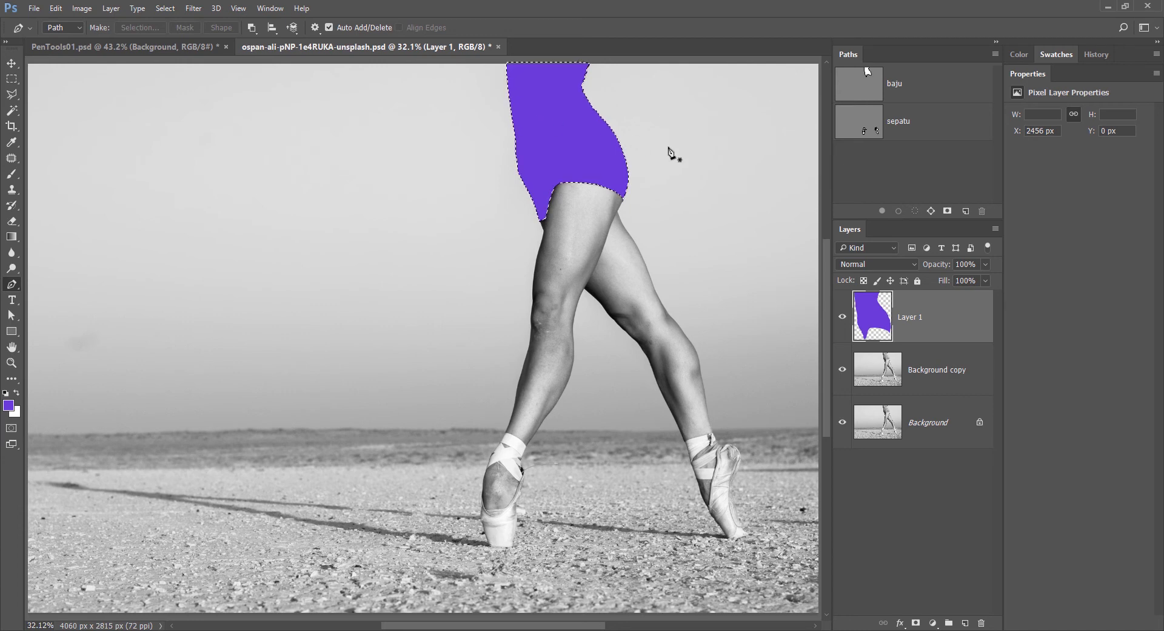
Deselect the outfit, hide the purple Layer 1 and make Background copy the active layer.
key("ctrl+d")
left_click(841, 319)
left_click(933, 367)
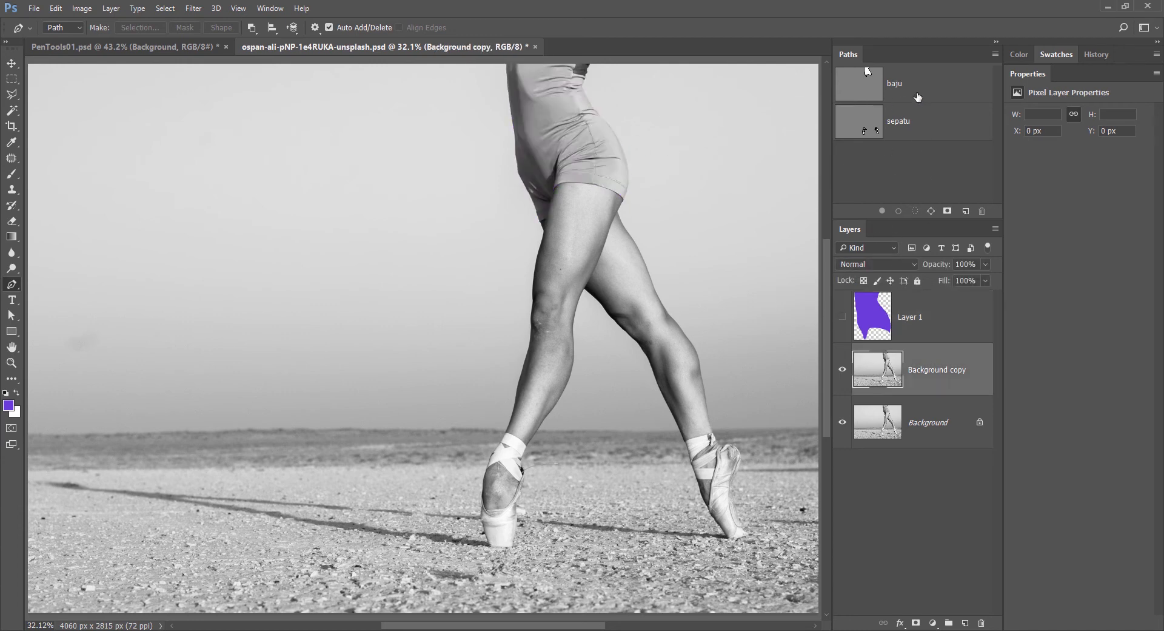
Make a new anti-aliased selection from the baju path with a feather radius of 150 pixels.
left_click(916, 88)
left_click(142, 29)
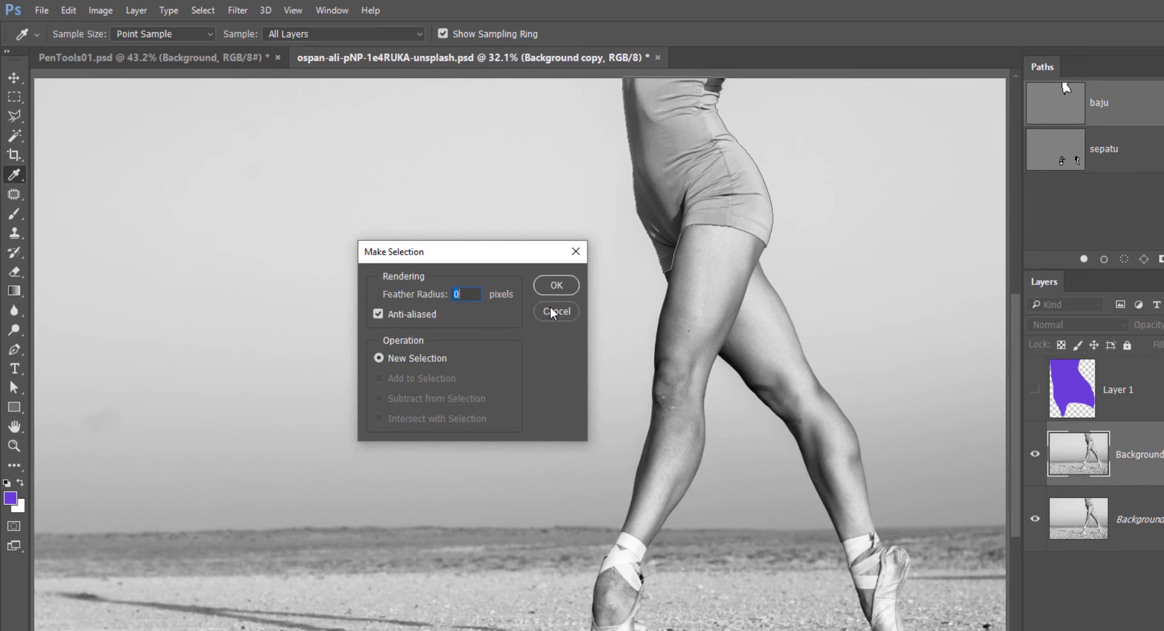
type("150")
key("Return")
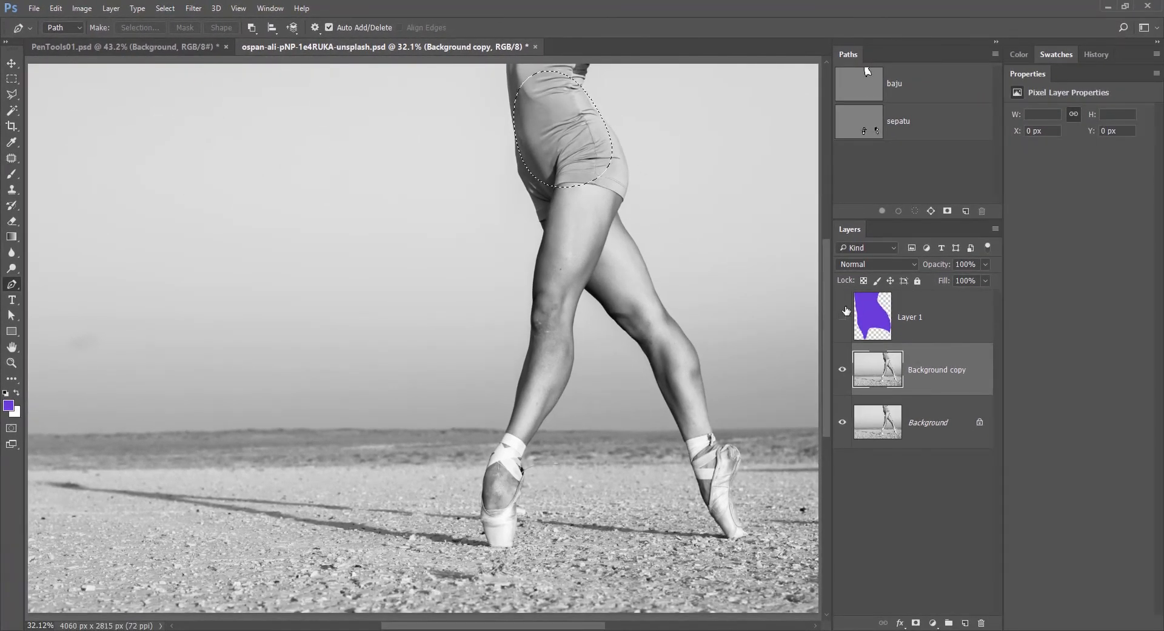
Add a new layer above Background copy, fill the feathered selection with the purple foreground colour and deselect.
left_click(841, 368)
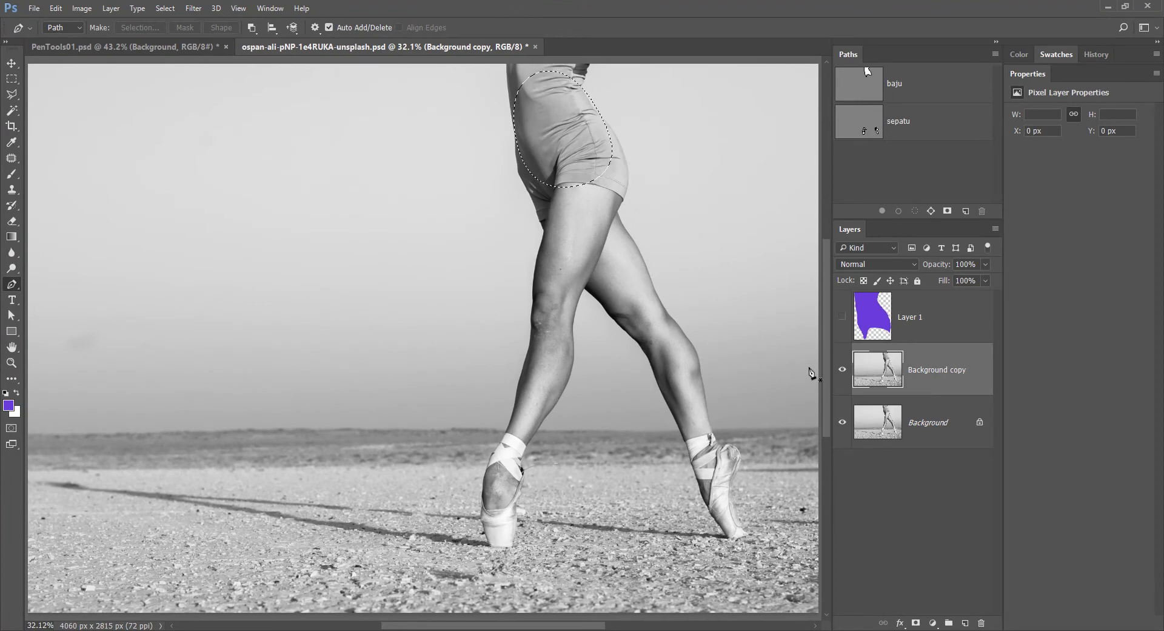
left_click(965, 624)
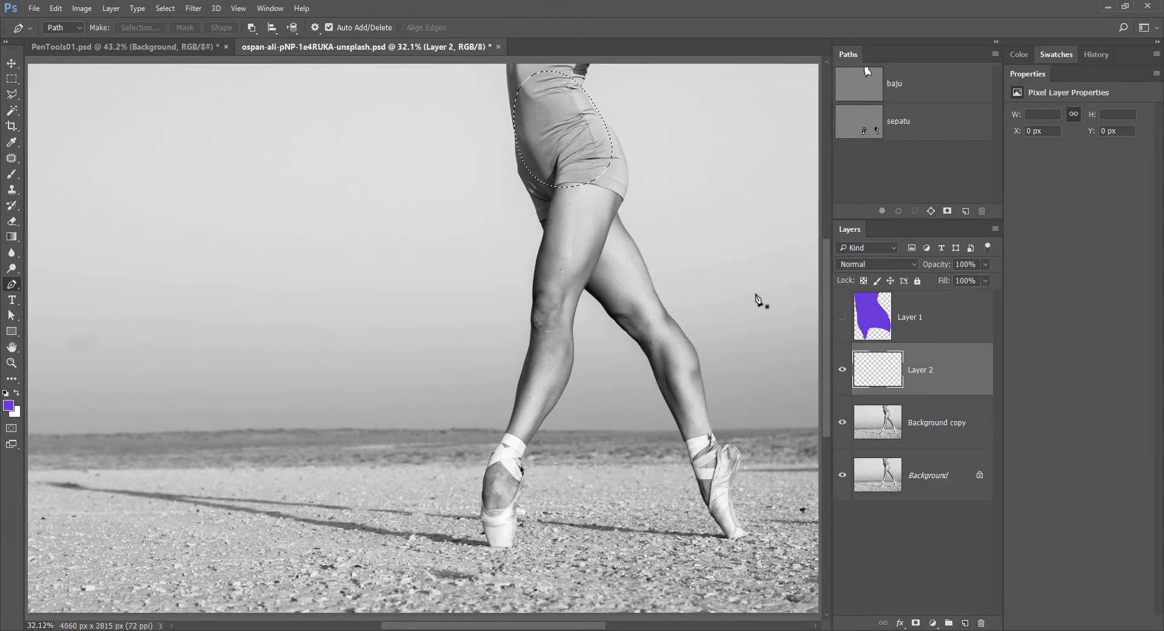
key("alt+BackSpace")
key("ctrl+d")
key("v")
mouse_move(590, 148)
left_mouse_down()
mouse_move(425, 151)
mouse_move(587, 151)
left_mouse_up()
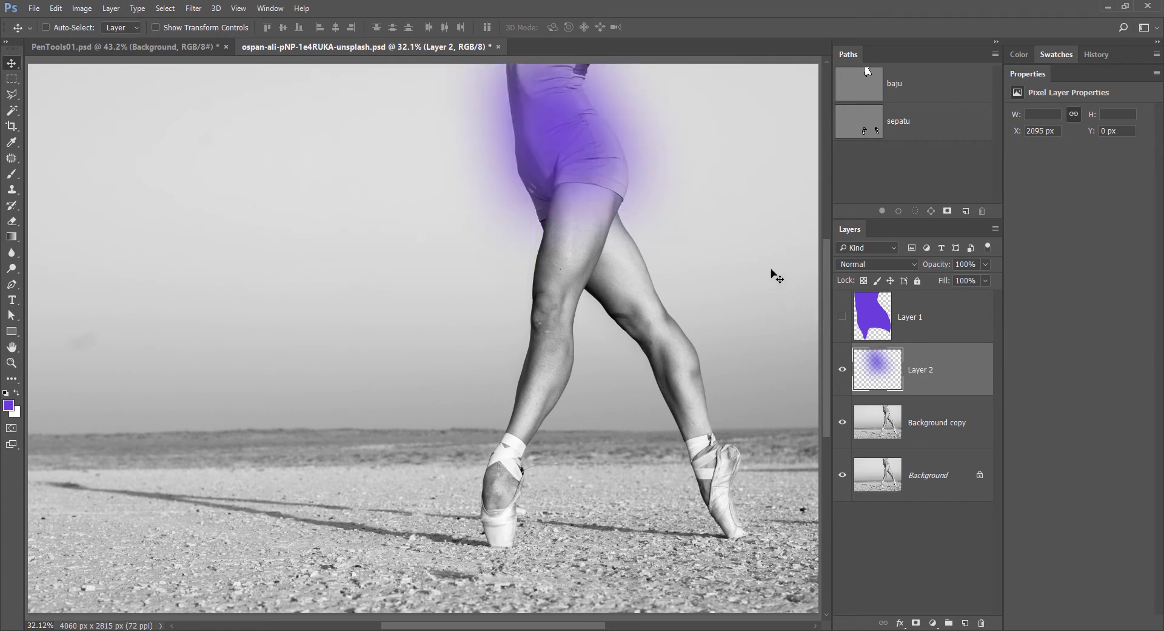
Review the feather and anti-aliasing settings for converting the baju path to a selection, without applying them.
key("p")
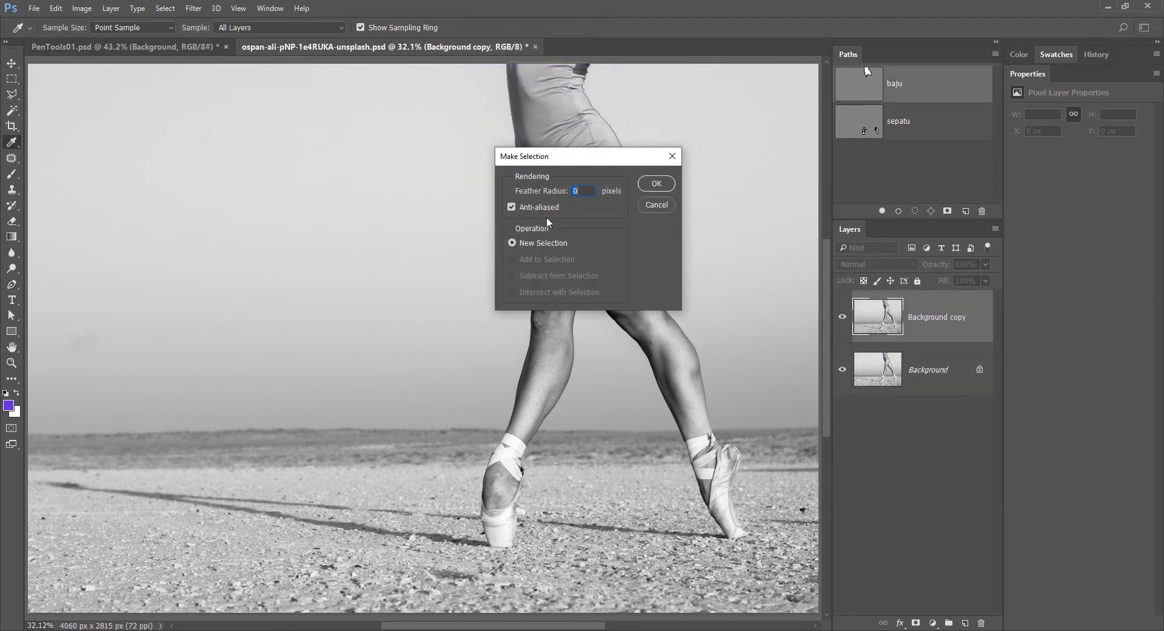
left_click_drag(537, 170, 325, 206)
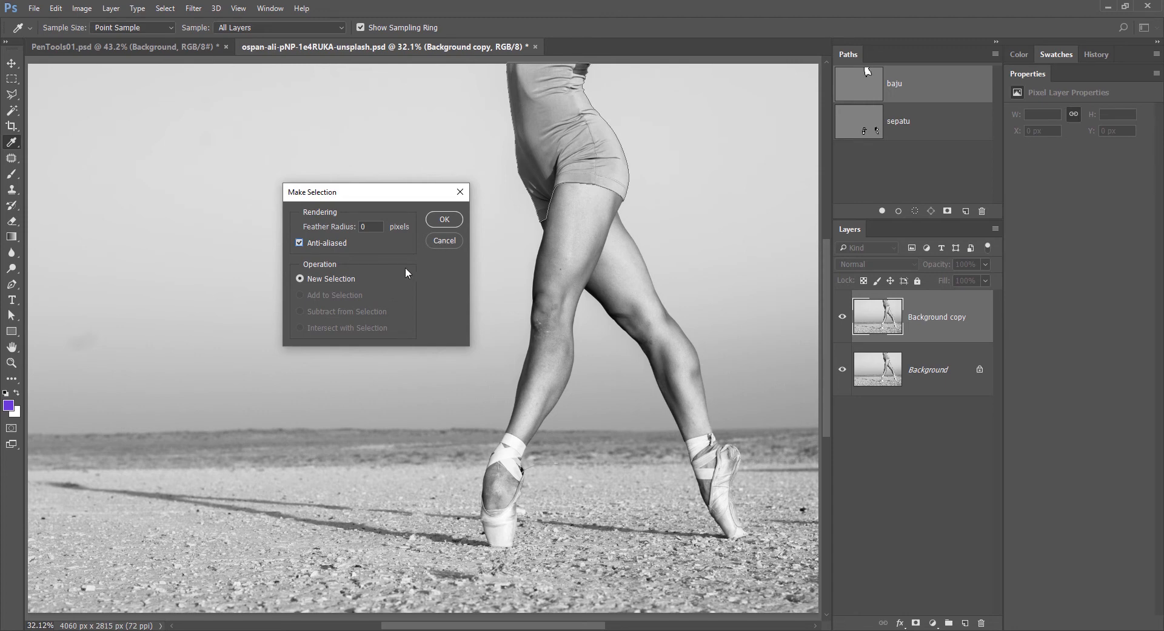
left_click(442, 241)
Draw a rectangular selection in the sky and try the add, subtract and intersect operations for the baju path's selection, without applying any.
key("m")
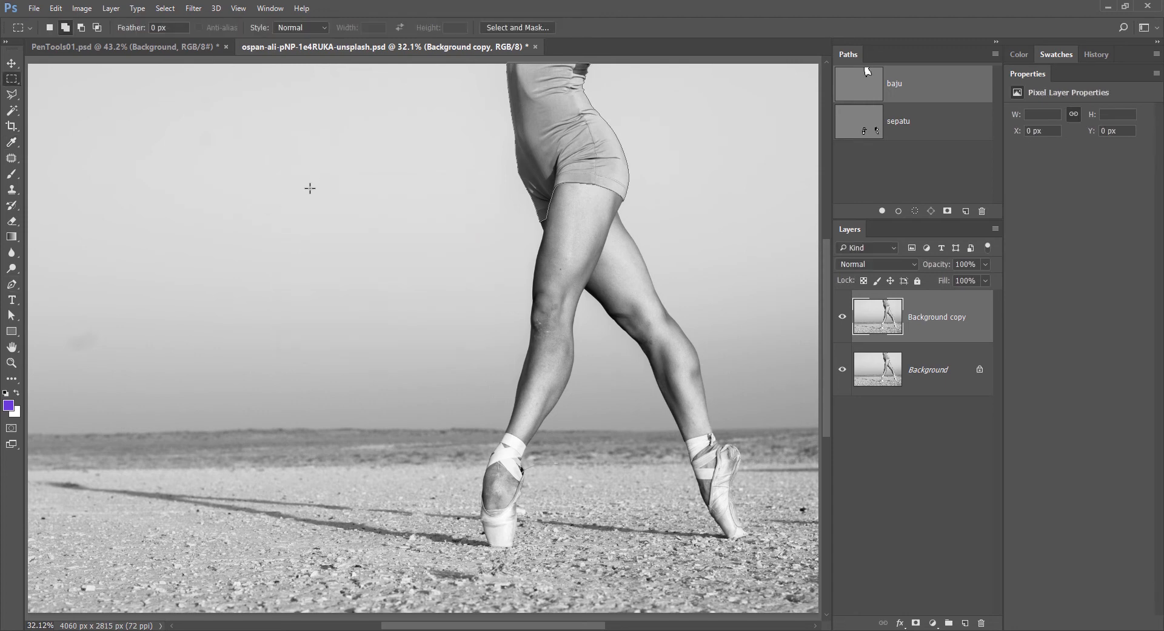
left_click_drag(274, 191, 407, 310)
key("p")
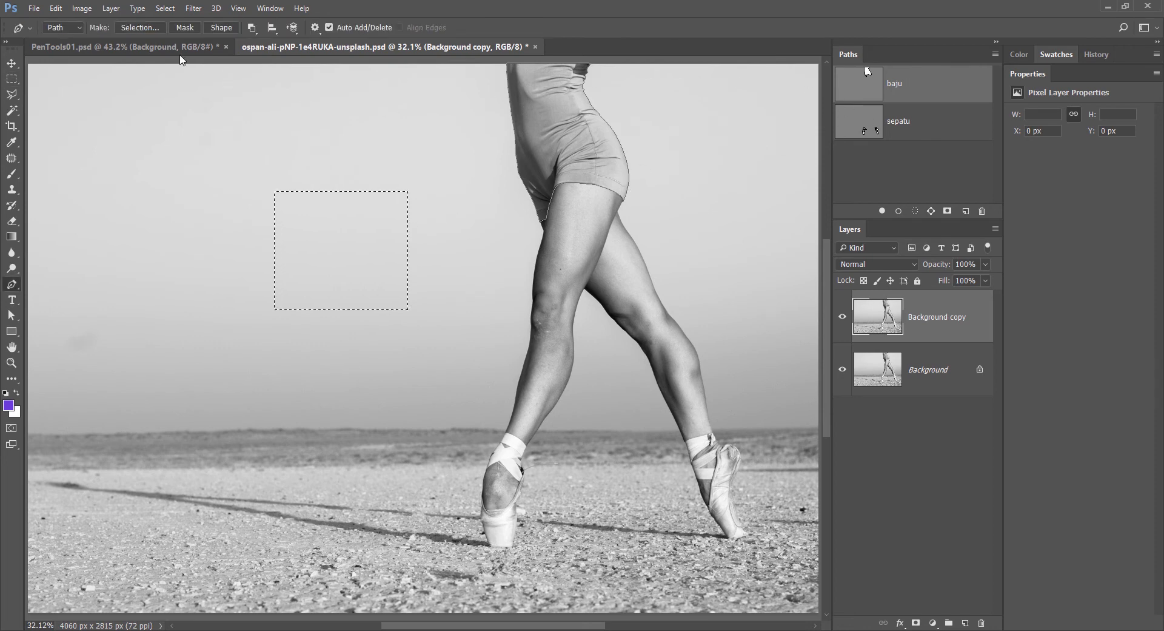
left_click(138, 27)
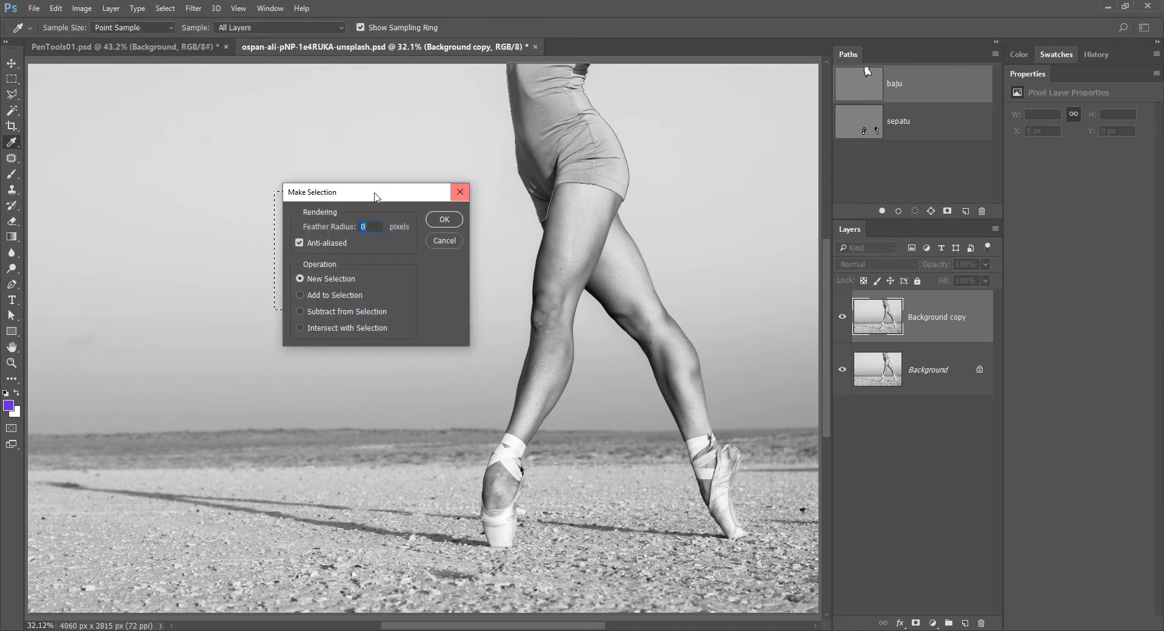
left_click_drag(376, 190, 523, 171)
left_click(489, 276)
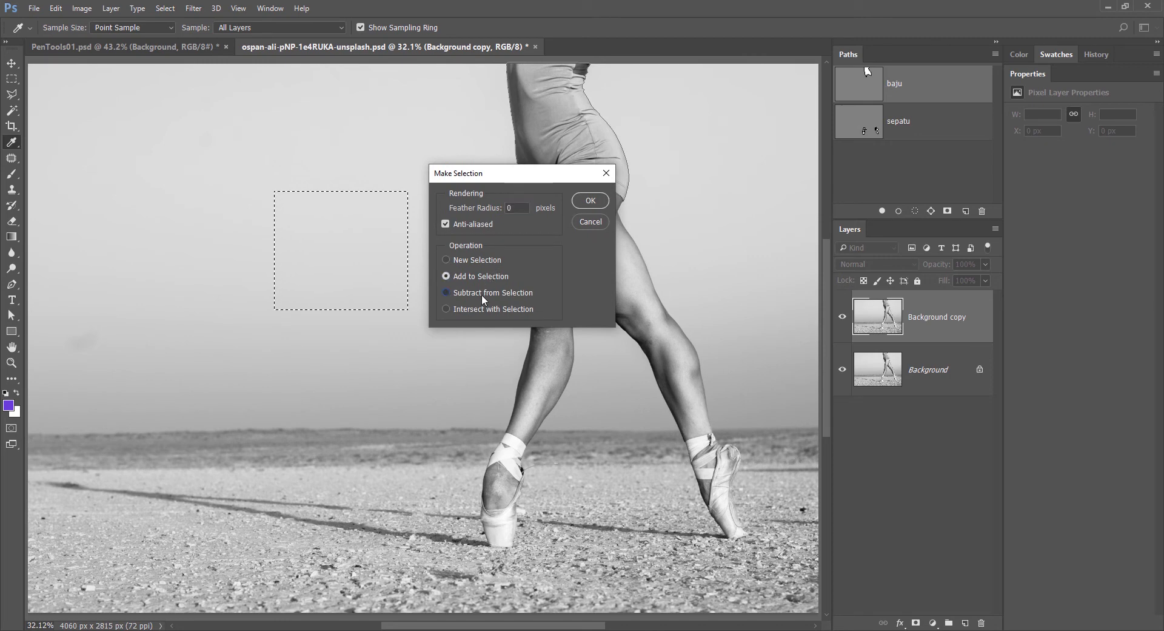
left_click(480, 309)
left_click(485, 294)
left_click(489, 277)
left_click(486, 259)
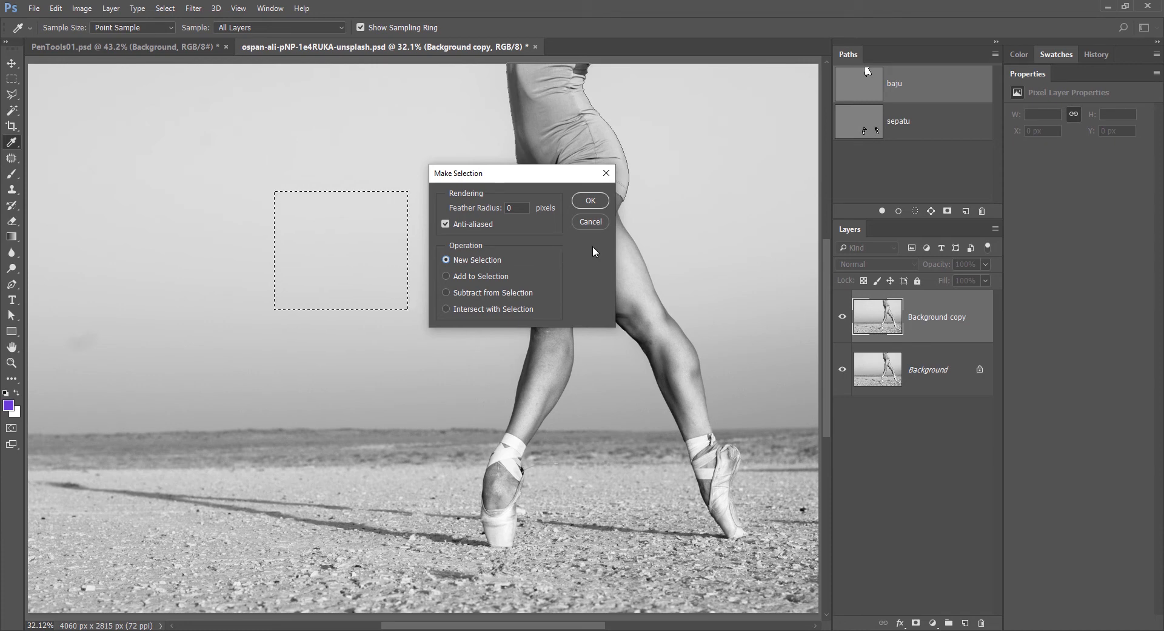
left_click(599, 223)
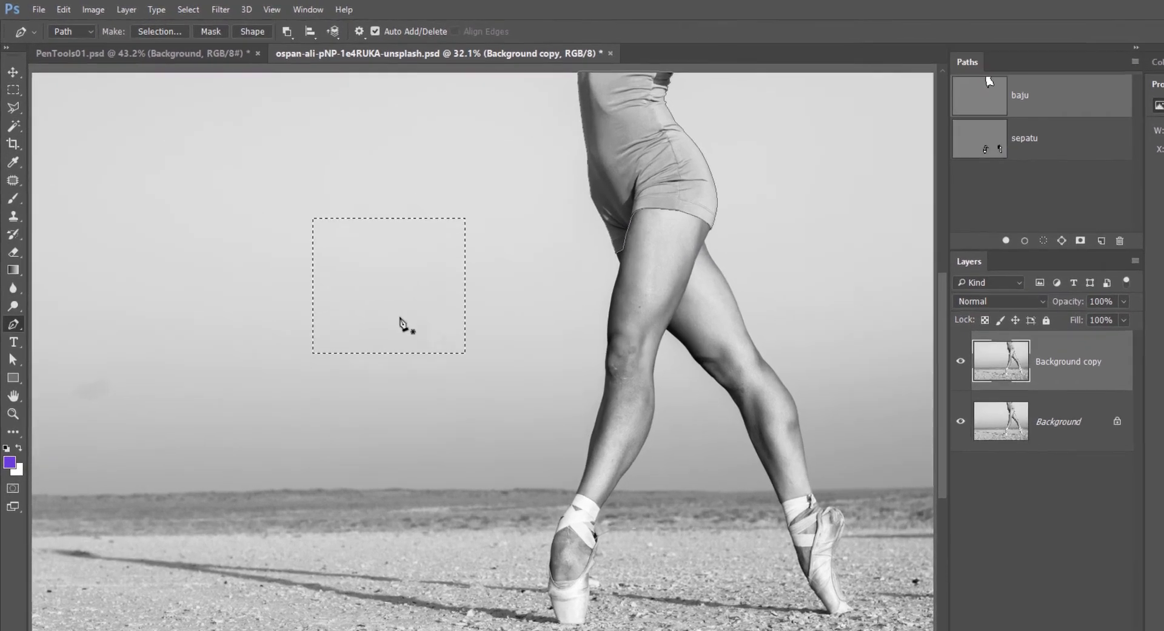
Draw a series of rectangular marquees over the sky in New Selection mode, each replacing the previous one.
key("m")
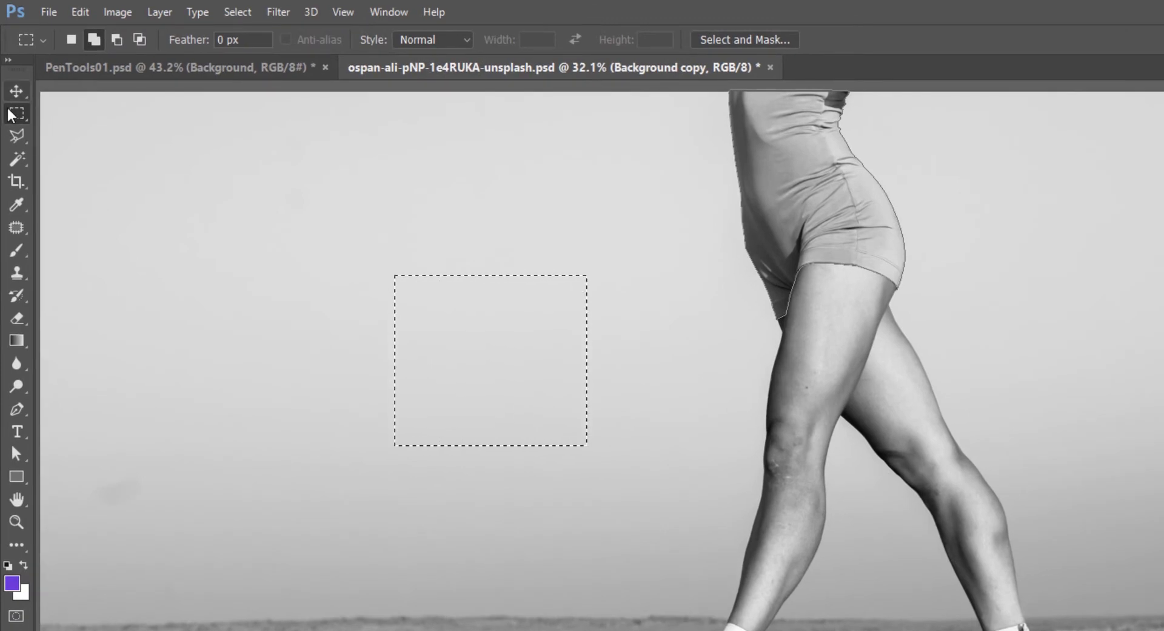
right_click(13, 91)
left_click(107, 121)
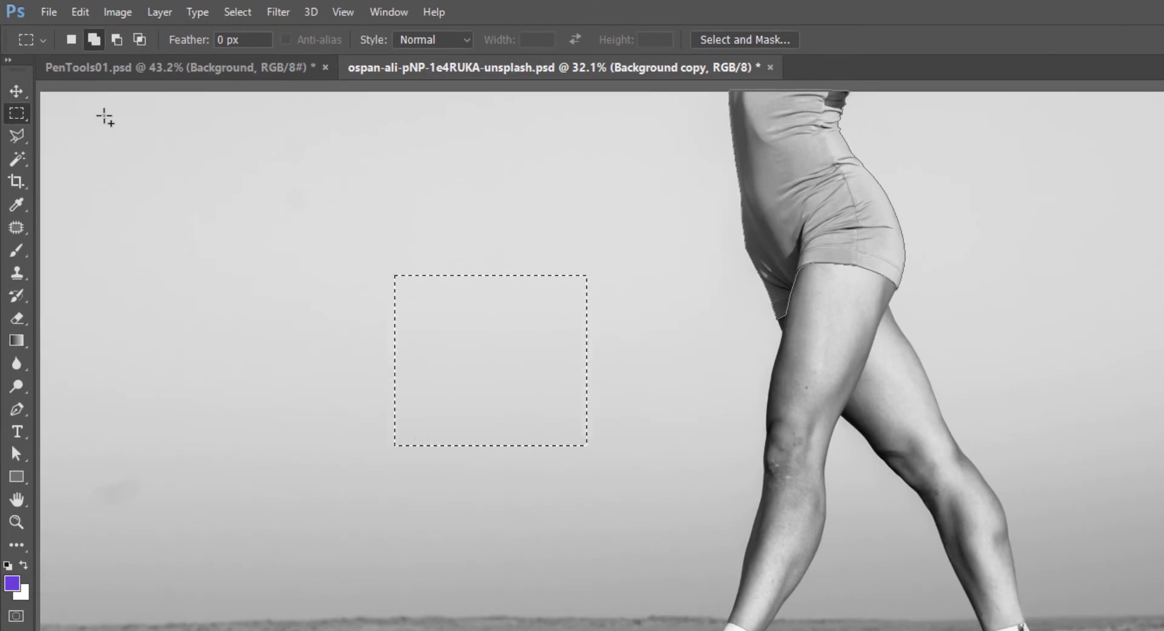
left_click(71, 39)
left_click(139, 40)
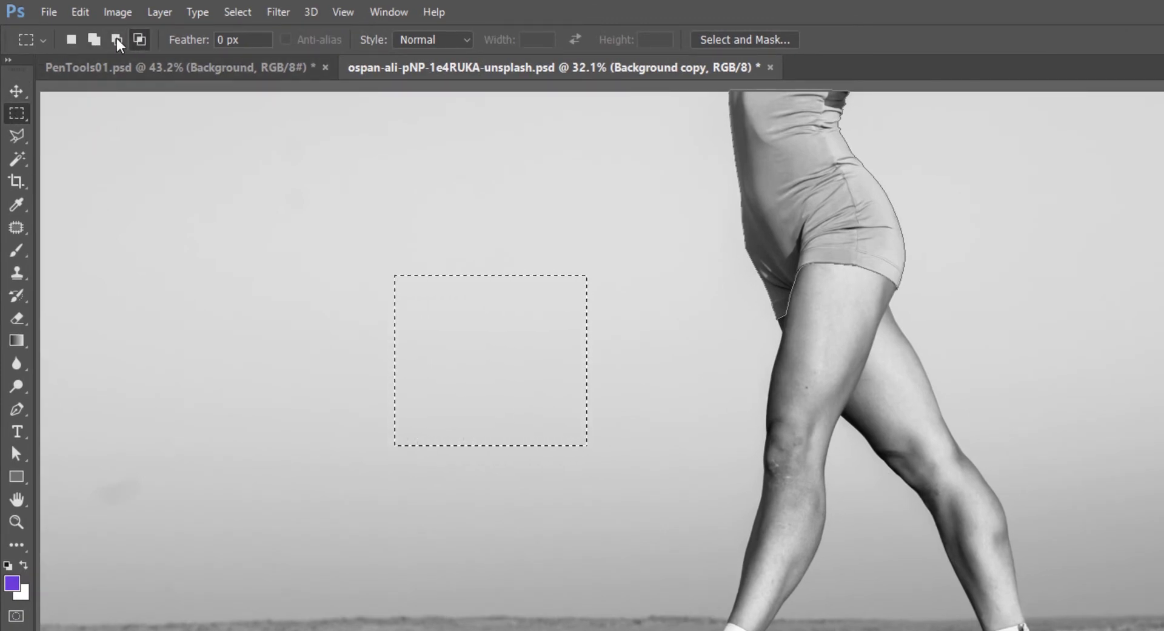
left_click(71, 40)
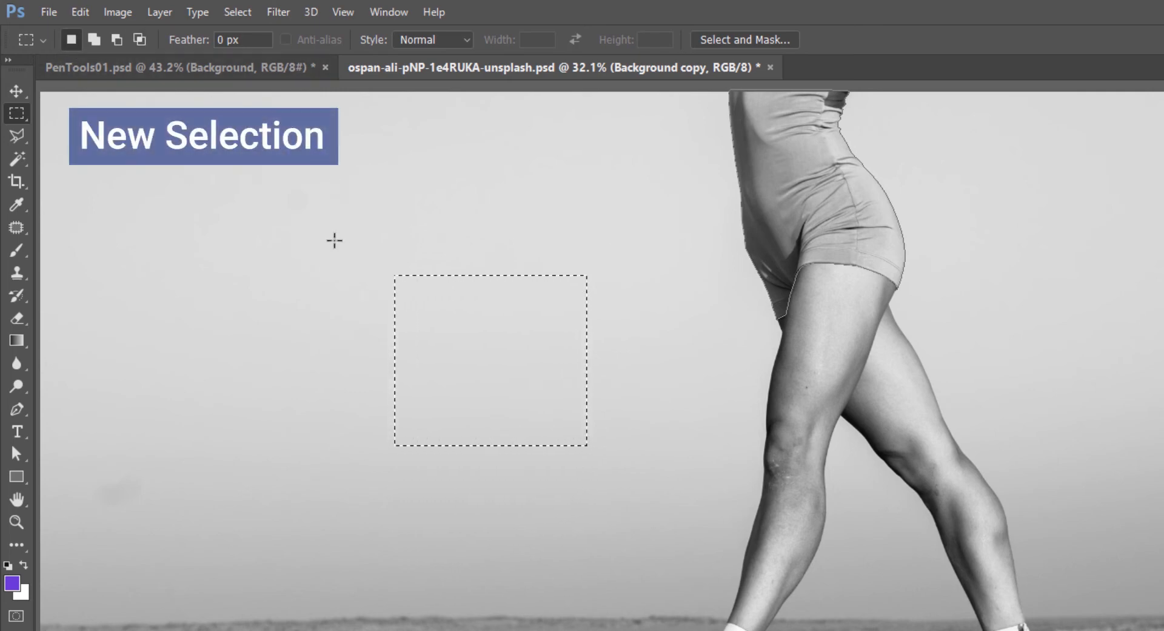
left_click_drag(182, 223, 317, 317)
left_click_drag(379, 288, 517, 455)
left_click_drag(545, 208, 665, 340)
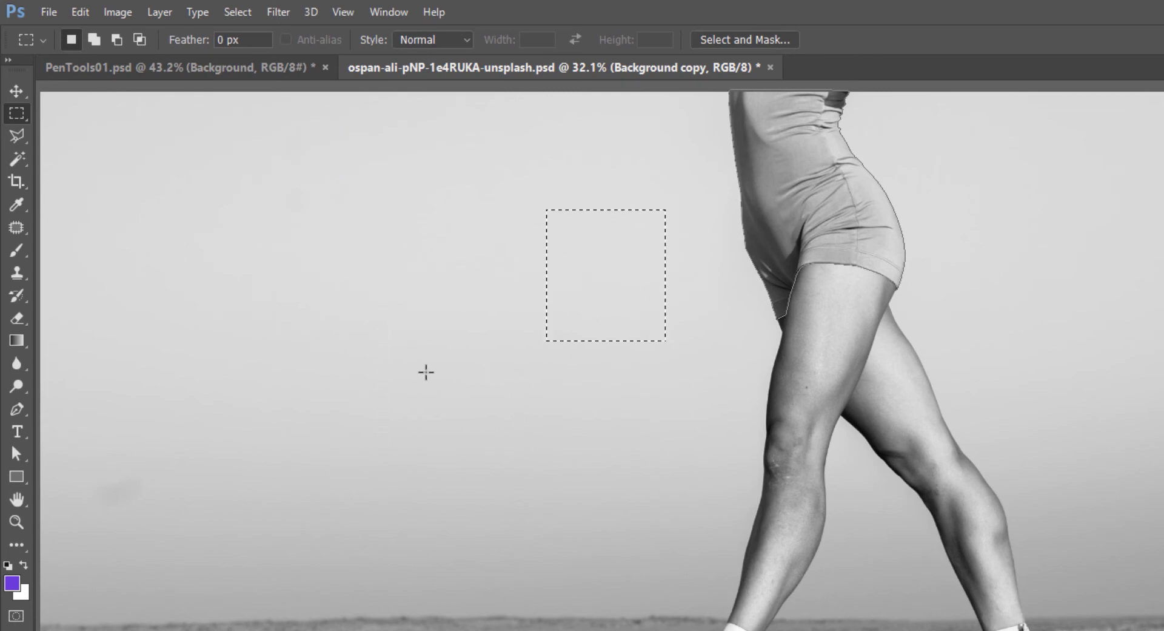
left_click_drag(210, 285, 439, 520)
left_click_drag(426, 210, 650, 452)
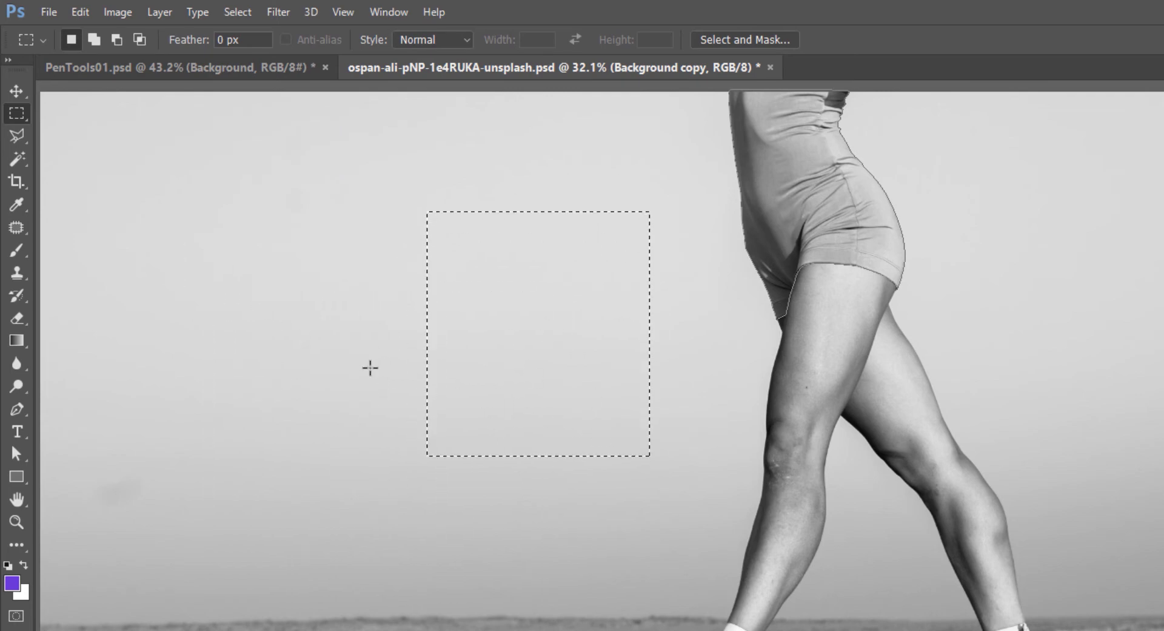
left_click_drag(246, 298, 490, 479)
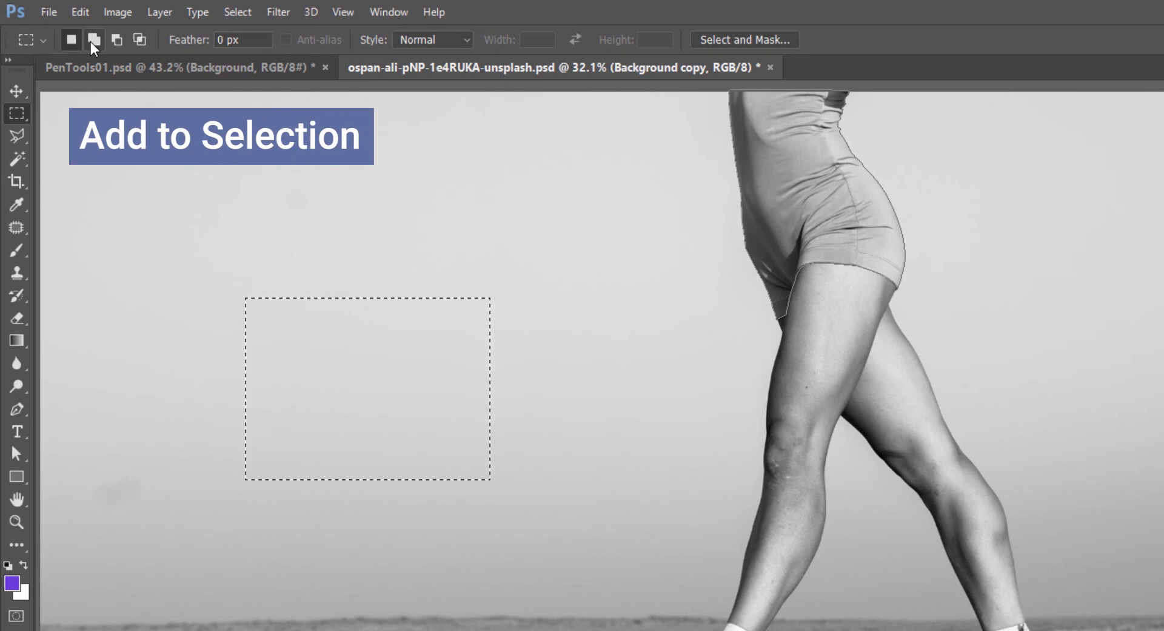
Extend the sky selection with three overlapping rectangles in Add to Selection mode.
left_click(92, 41)
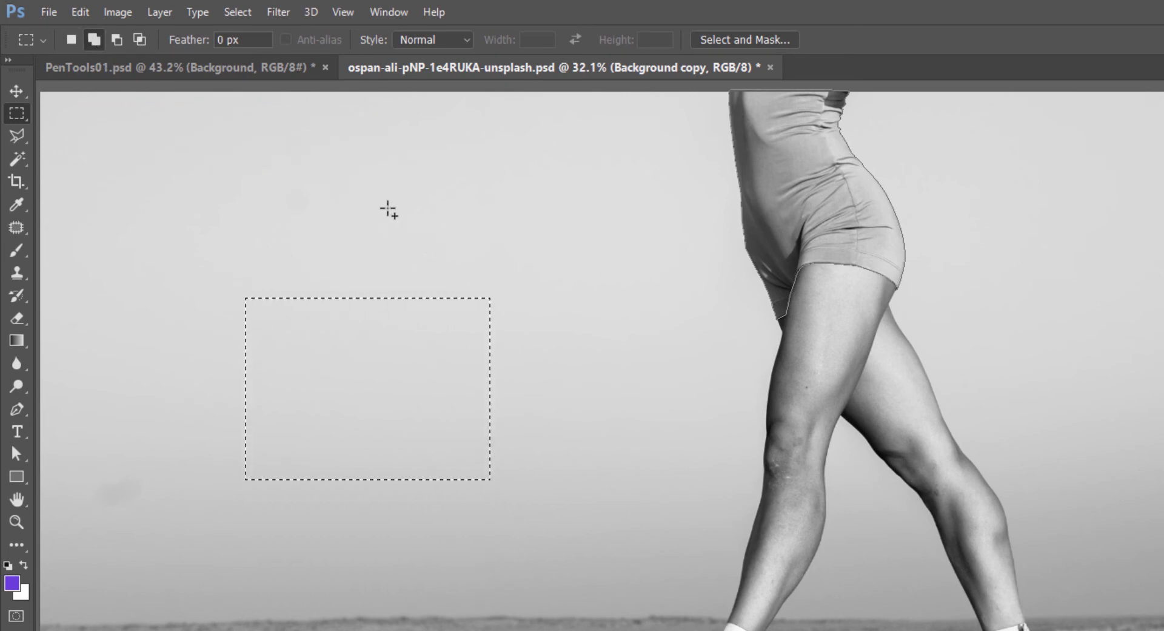
left_click_drag(563, 391, 564, 390)
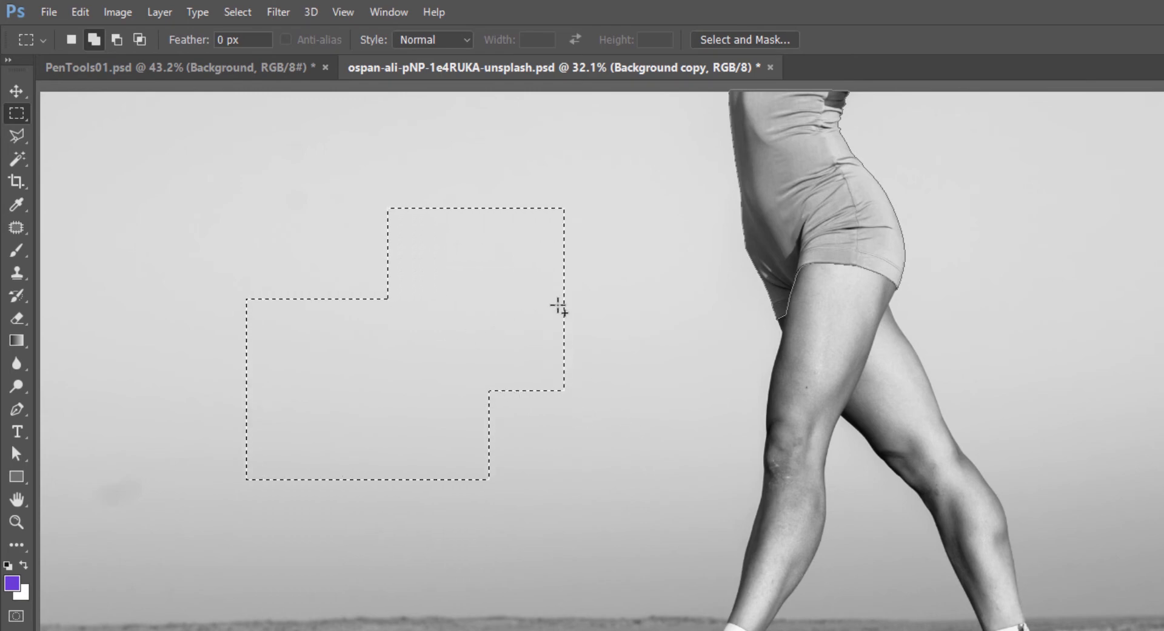
left_click_drag(534, 258, 653, 343)
left_click_drag(311, 442, 406, 563)
Cut the lower-left and upper-right corners off the stepped sky selection in Subtract from Selection mode.
left_click(116, 40)
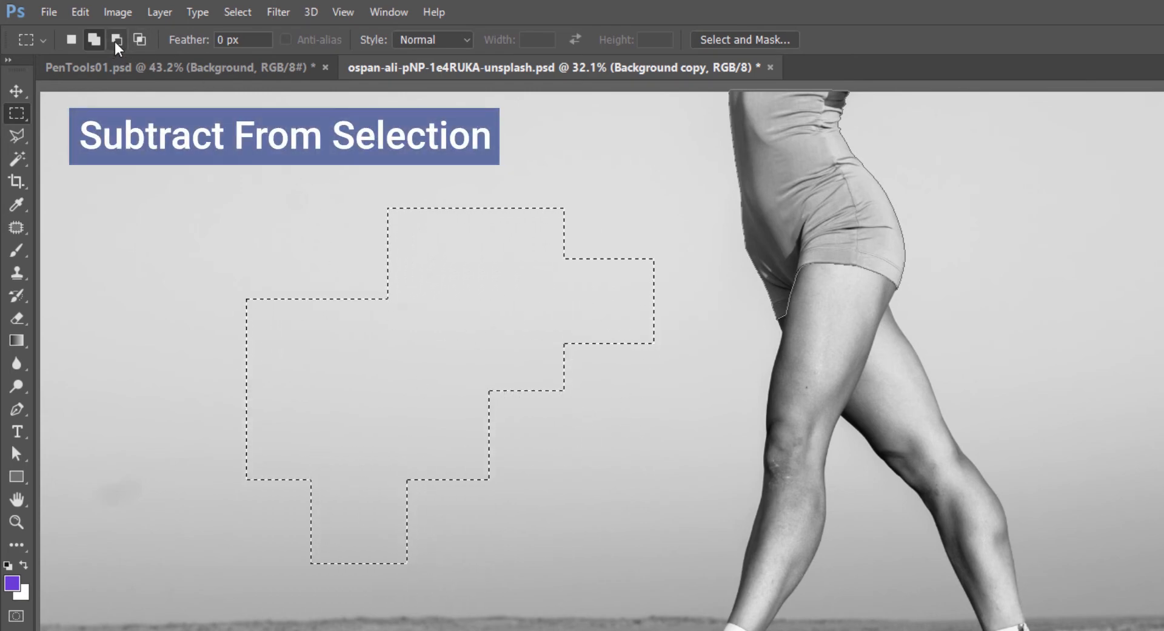
left_click(116, 44)
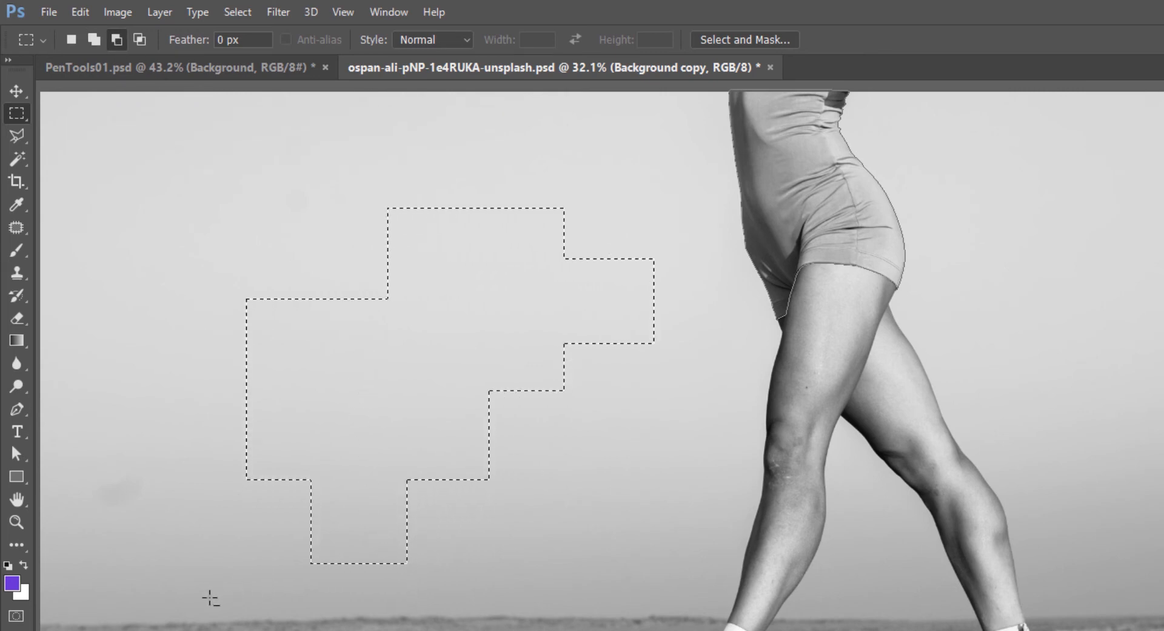
left_click_drag(211, 598, 429, 412)
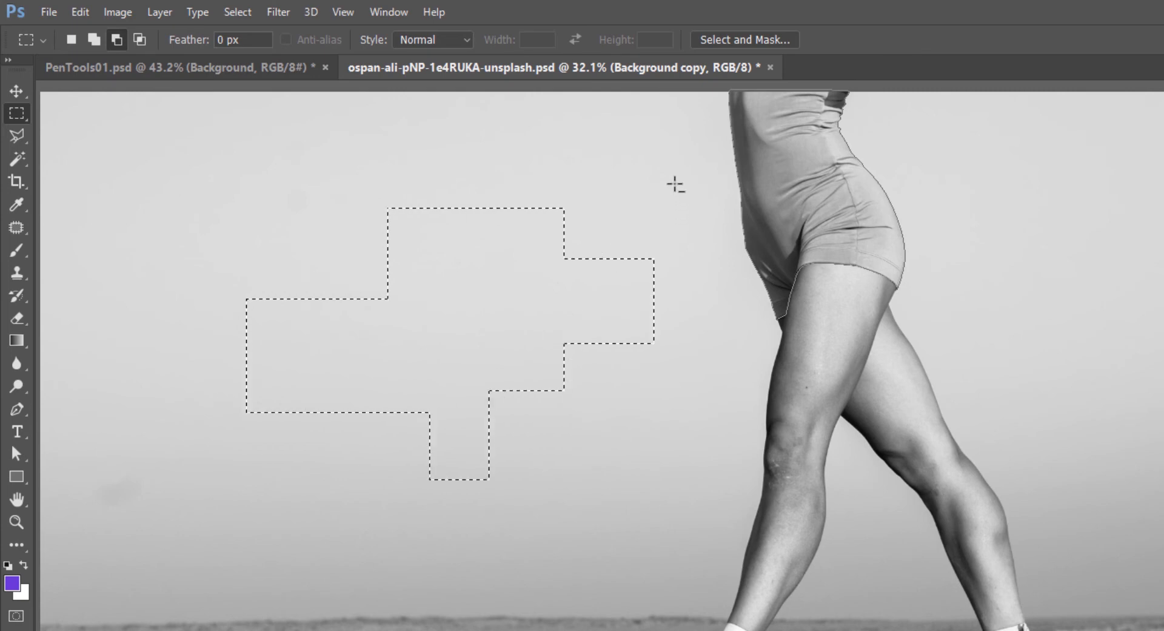
left_click_drag(673, 184, 491, 308)
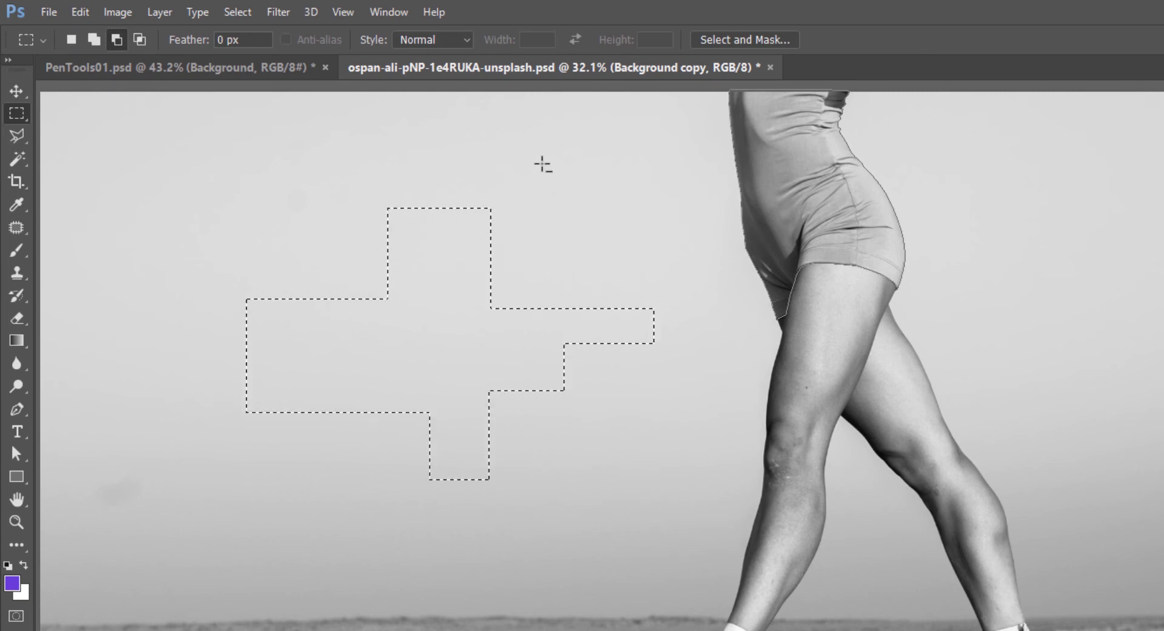
Reduce the sky selection to a small rectangle by drawing two overlapping marquees in Intersect with Selection mode.
left_click(139, 39)
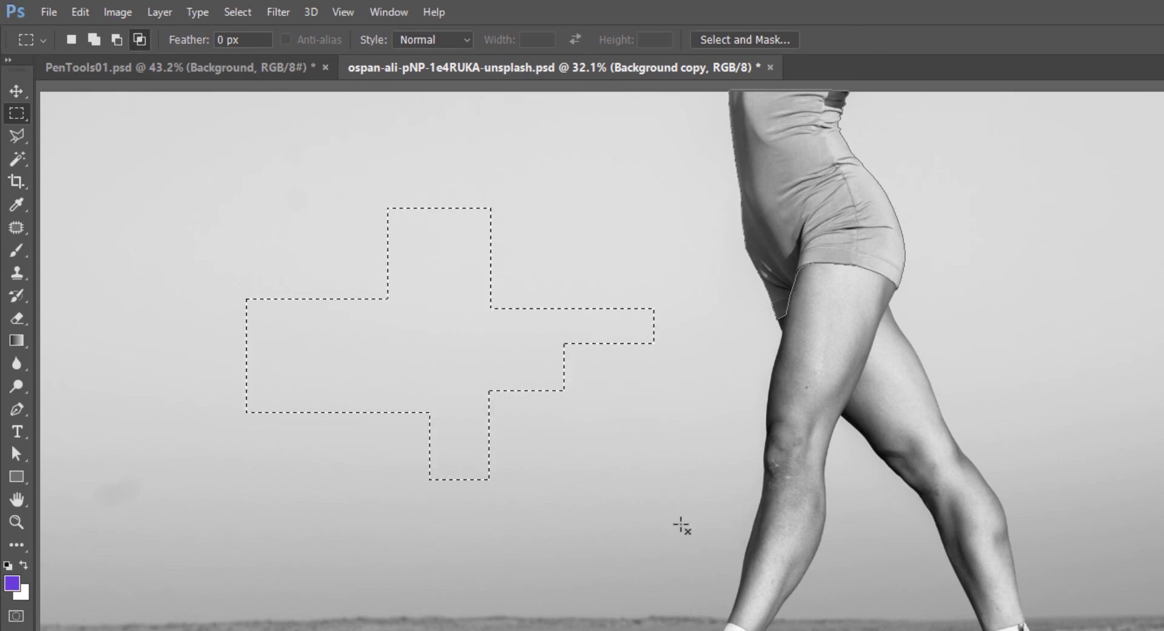
left_click_drag(689, 537, 407, 271)
left_click_drag(361, 240, 464, 354)
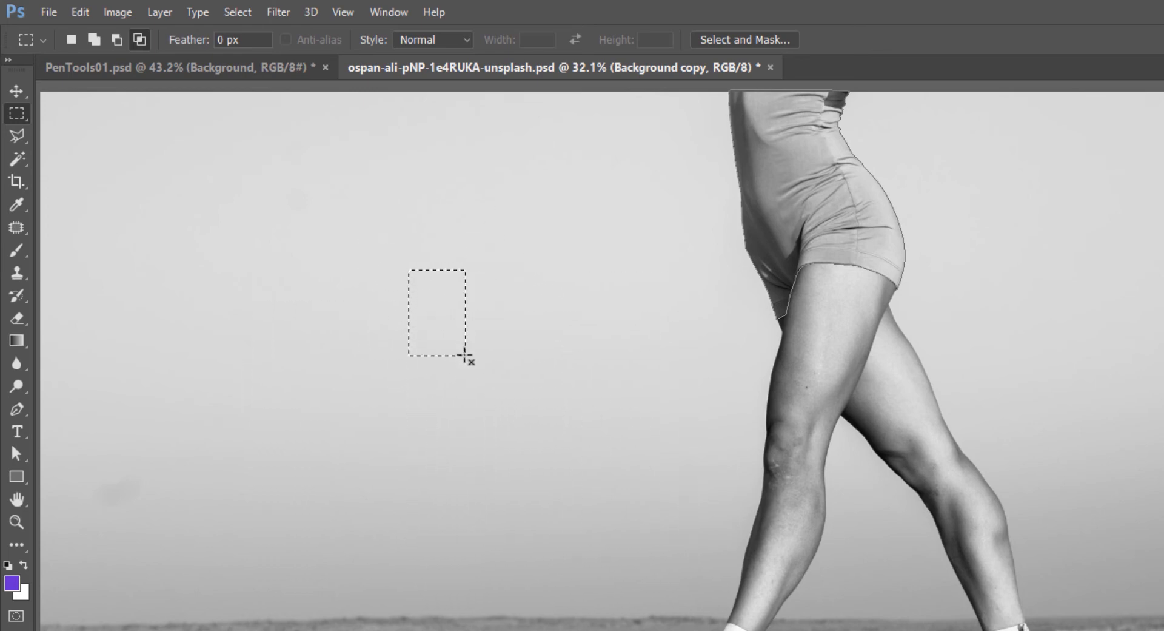
Make a new anti-aliased selection of the shoes from the sepatu path with a feather radius of 0 pixels.
key("p")
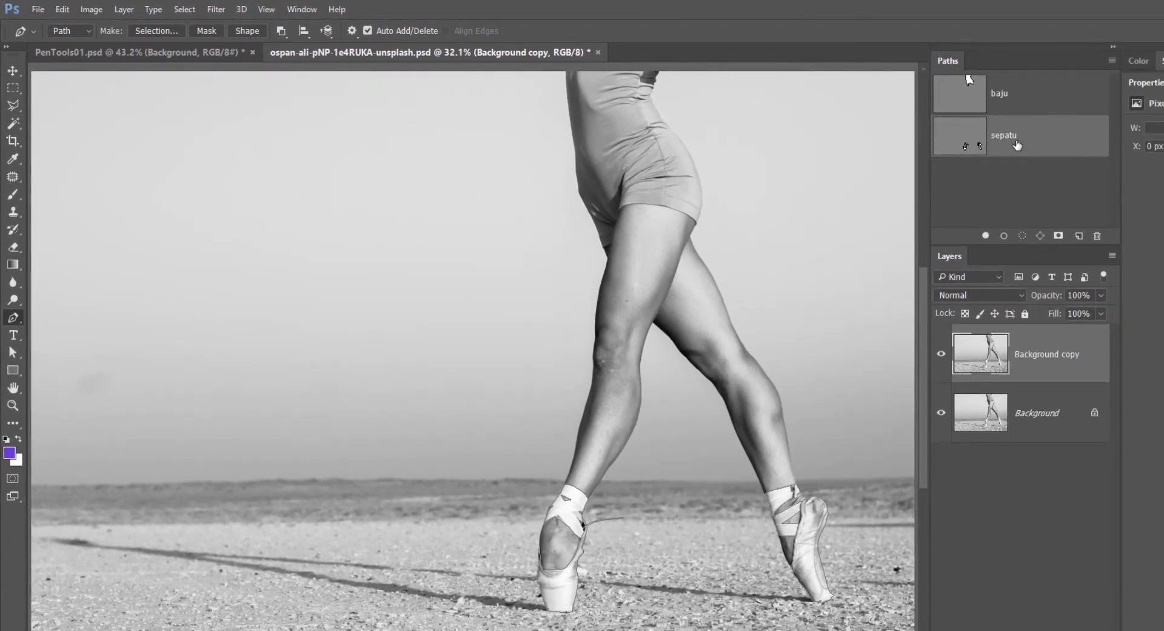
left_click(166, 33)
left_click_drag(631, 200, 488, 200)
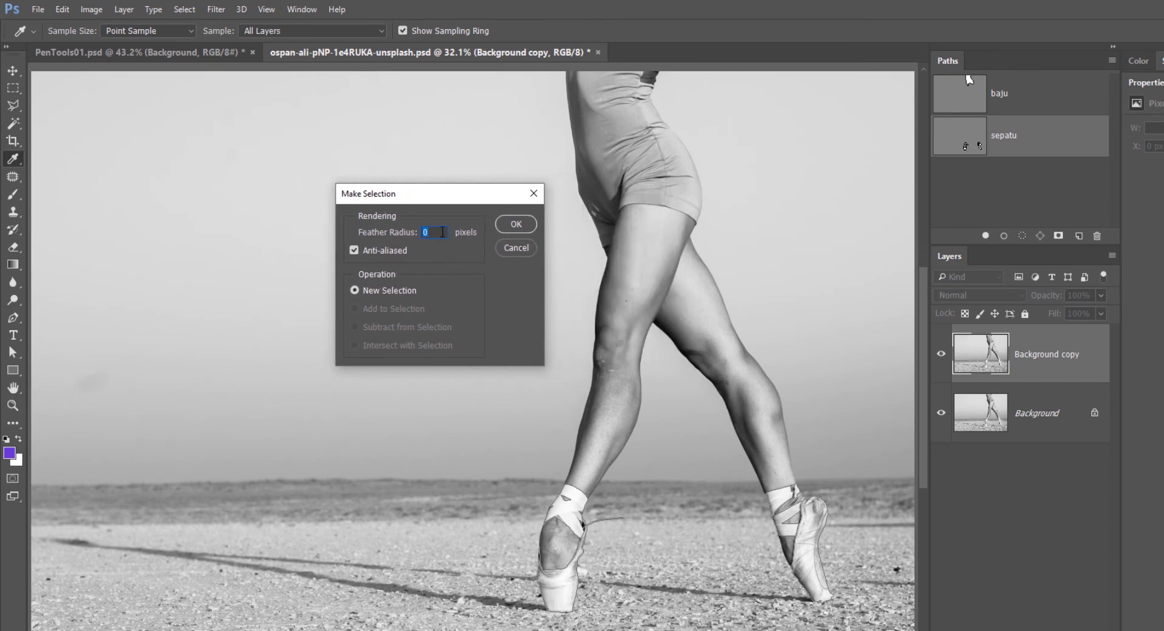
left_click(516, 224)
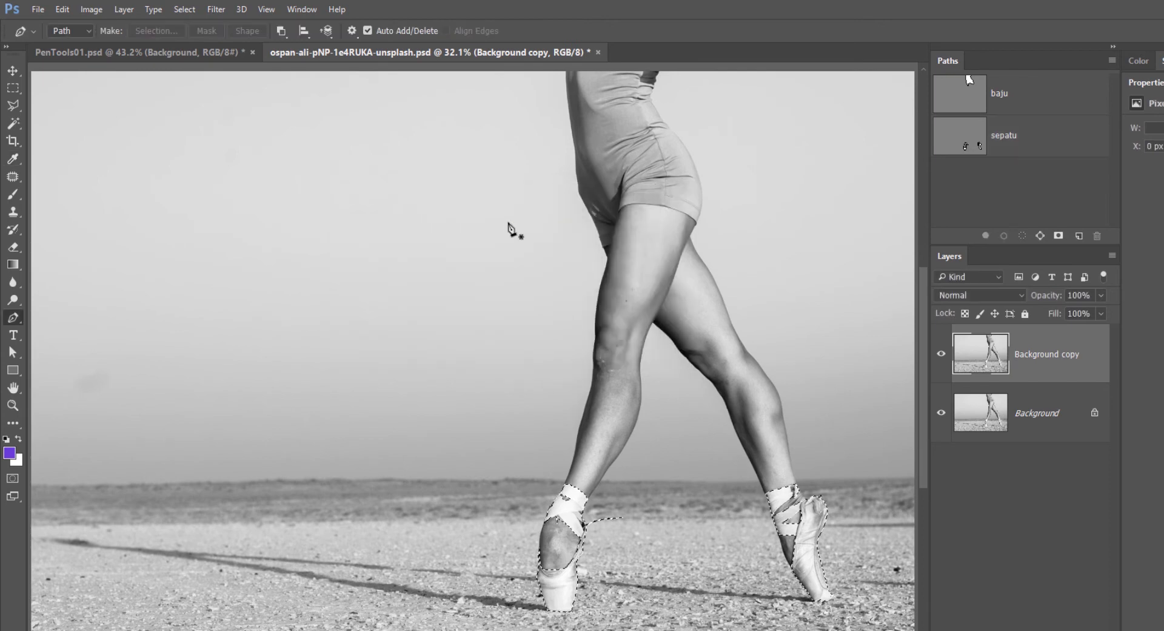
Add the baju path to the current shoe selection, anti-aliased with a feather radius of 0 pixels.
left_click(1053, 97)
left_click(168, 35)
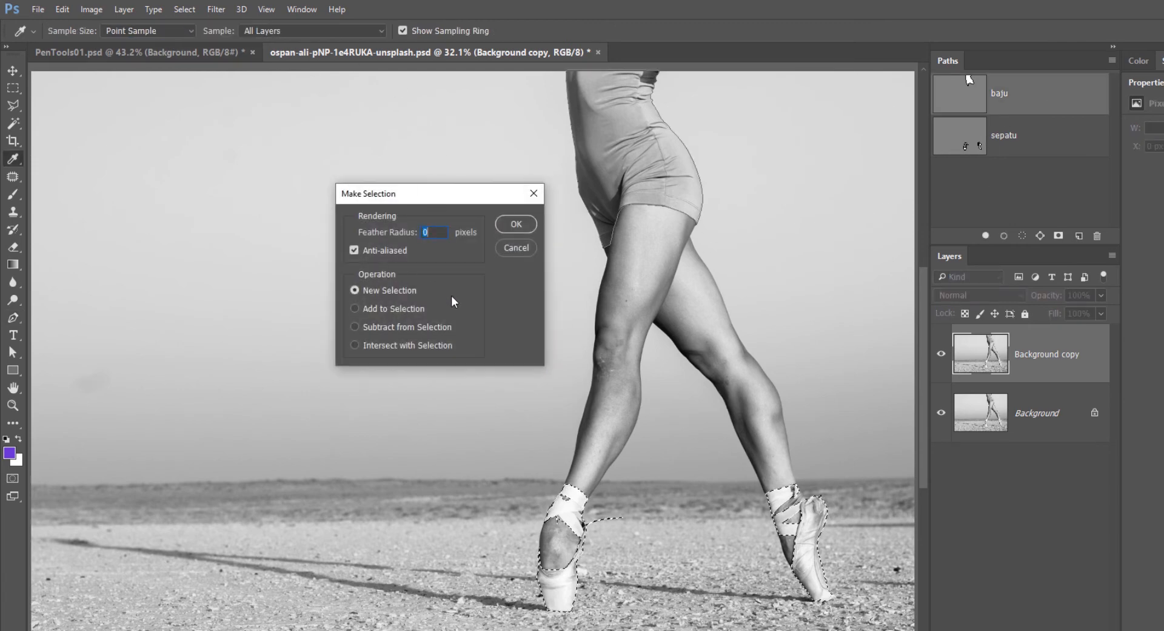
left_click(390, 309)
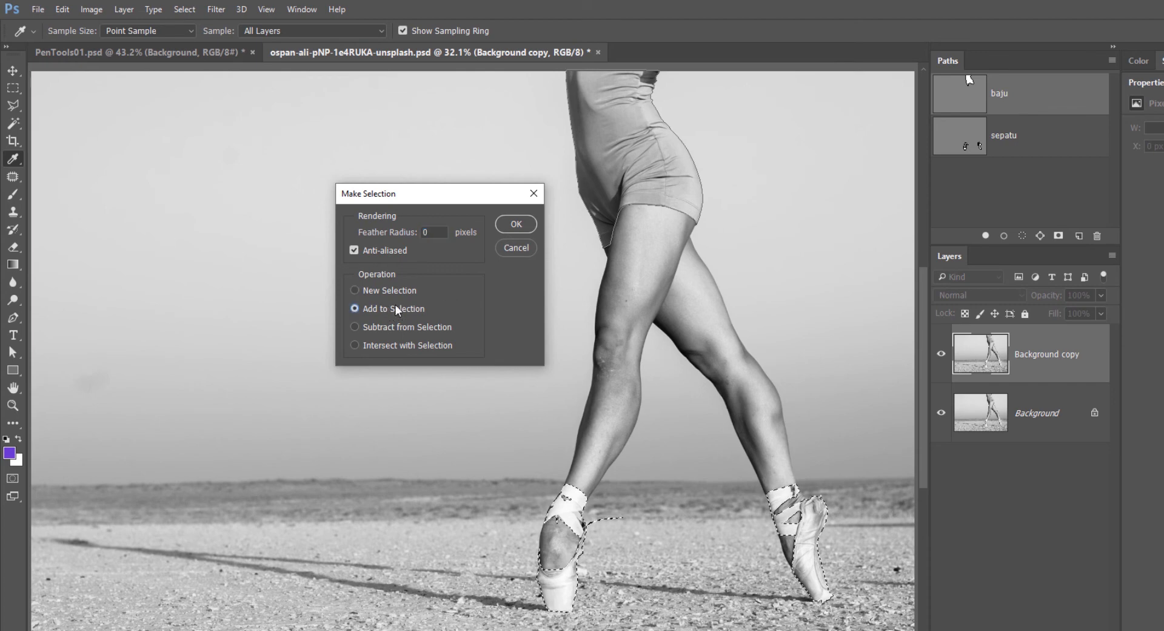
left_click(509, 224)
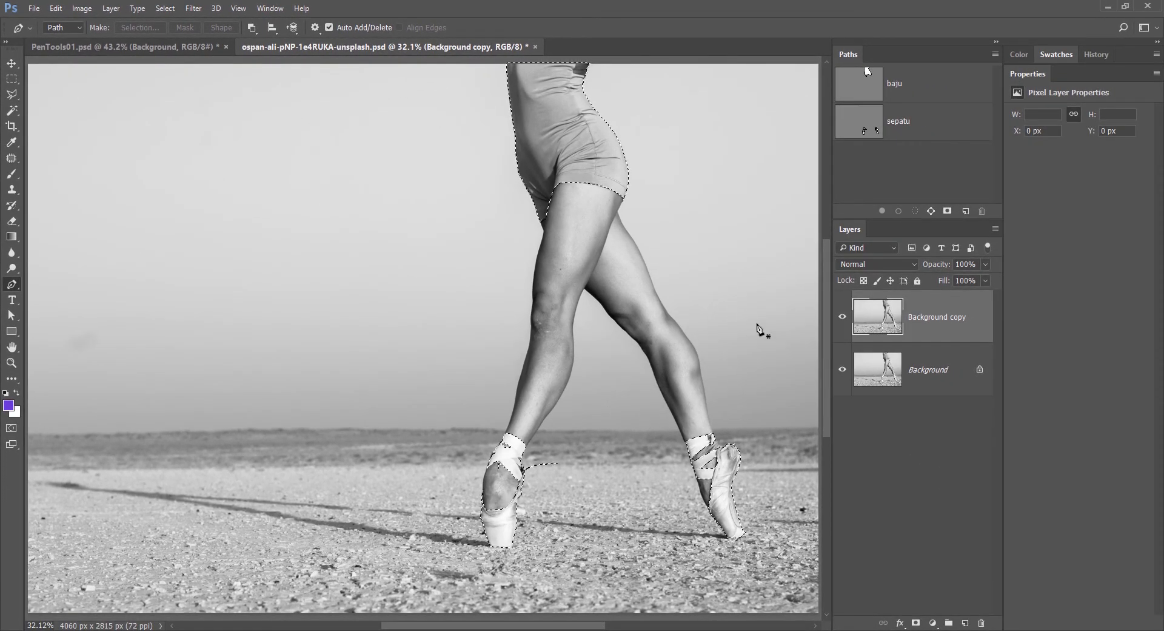
Add a Color Balance adjustment layer masked to the outfit and shoes, and shift the color toward blue (+43), working with the Shadows tone.
left_click(932, 623)
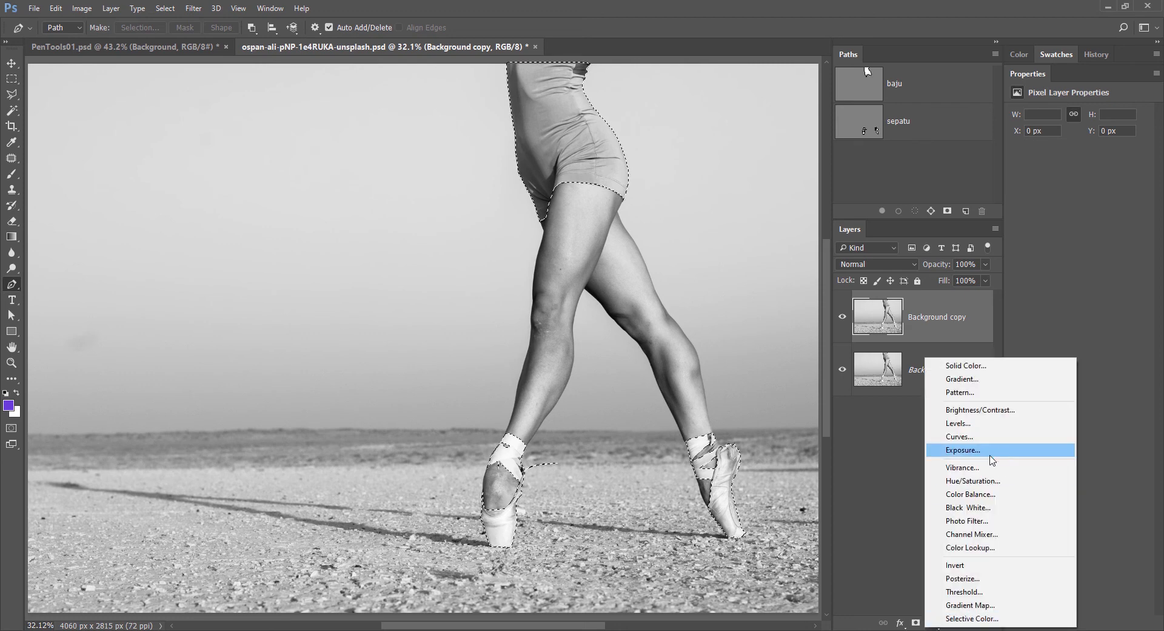
left_click(973, 495)
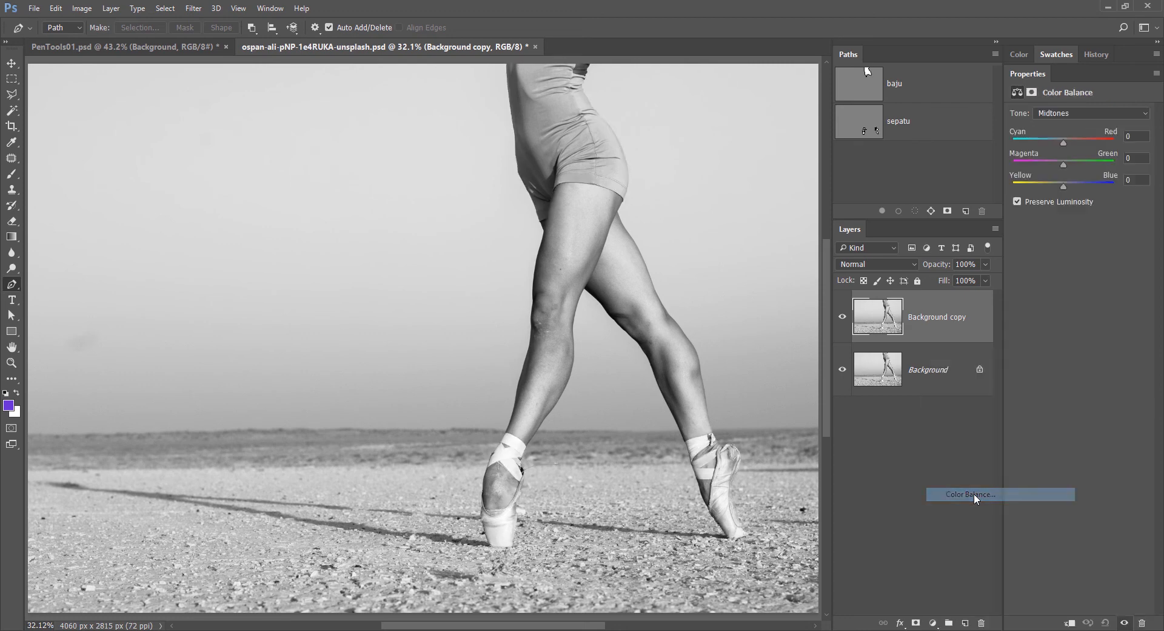
left_click(1064, 113)
left_click(1067, 125)
left_click_drag(1077, 184, 1087, 184)
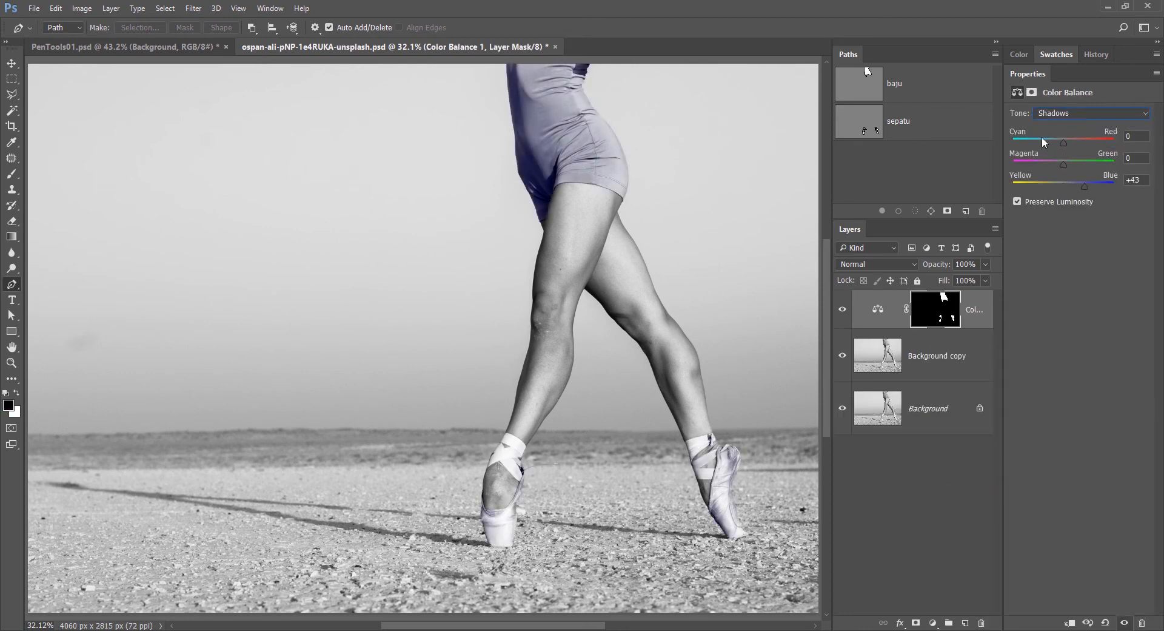
Inspect the Color Balance layer's mask as a red overlay over the image, and return the focus to the adjustment itself.
left_click(941, 320)
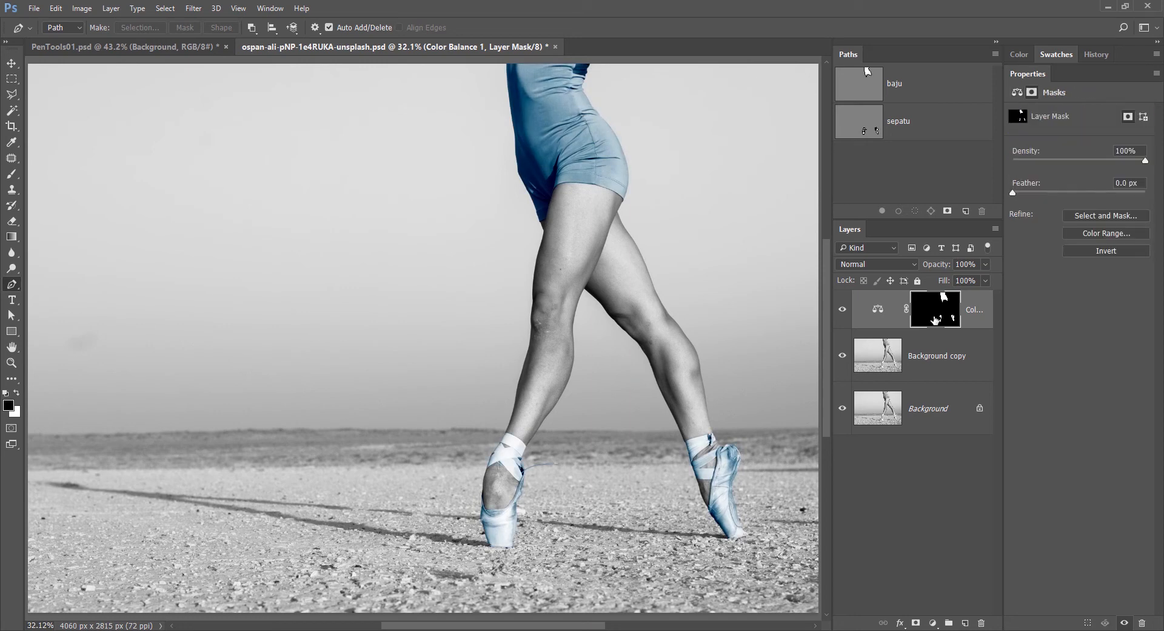
key("backslash")
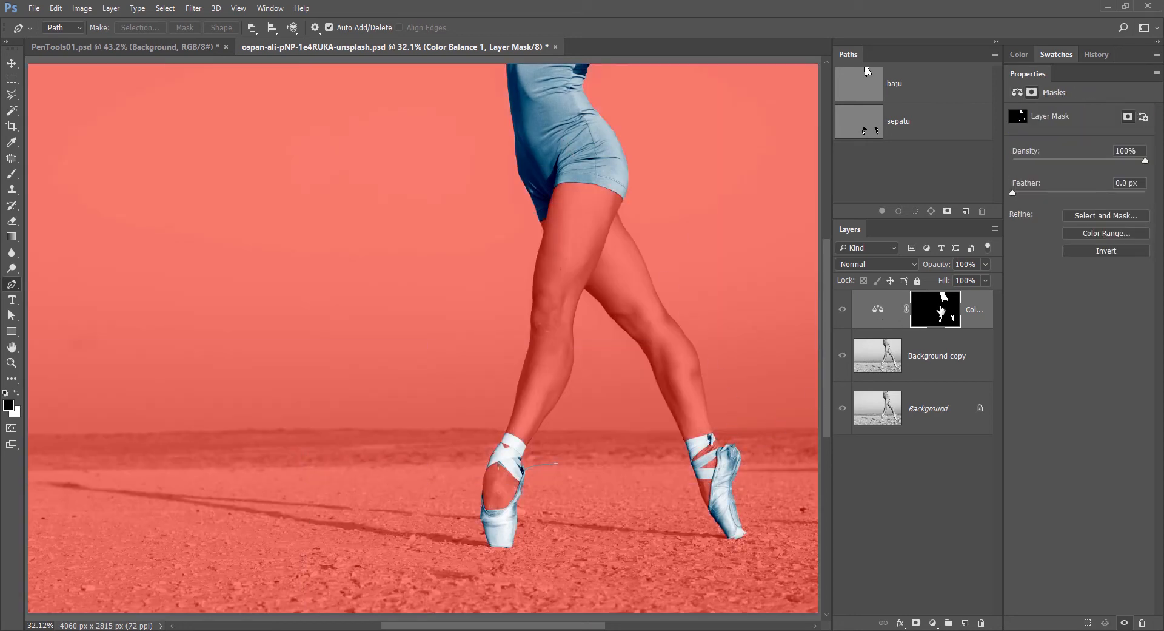
key("backslash")
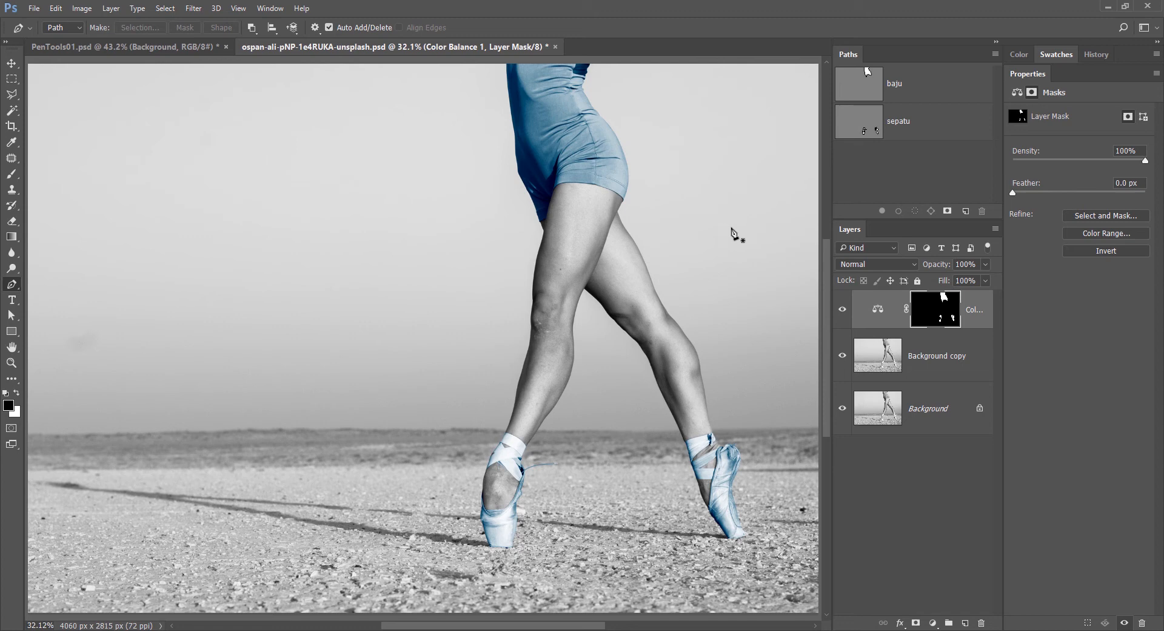
key("ctrl+2")
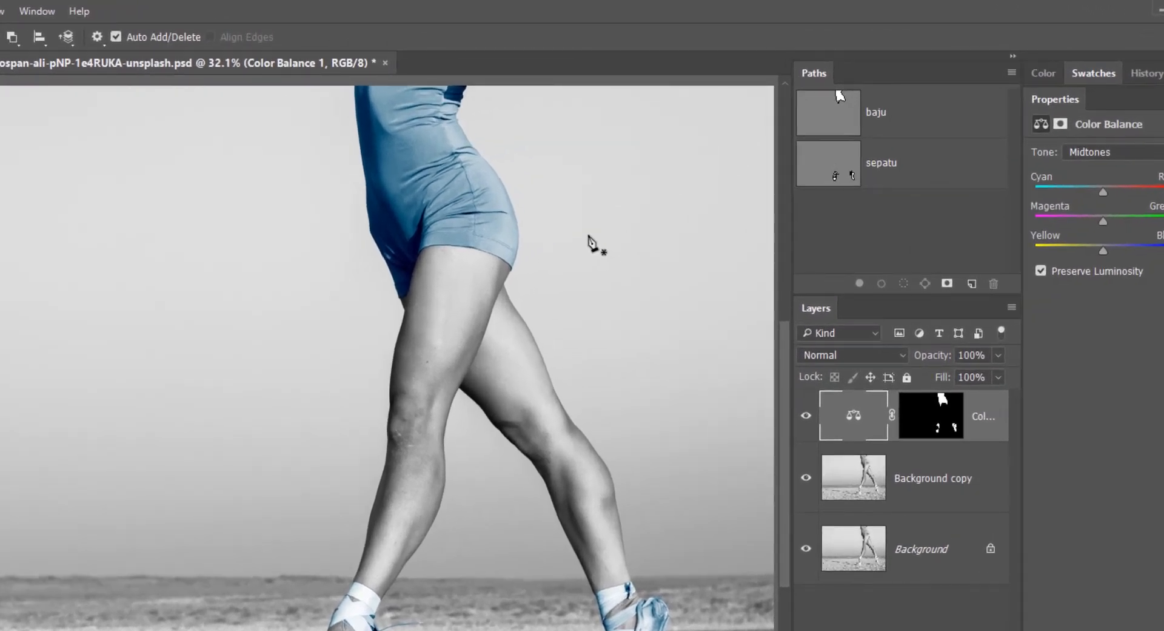
Make a selection from the baju path with the Make Selection command and deselect it.
right_click(925, 116)
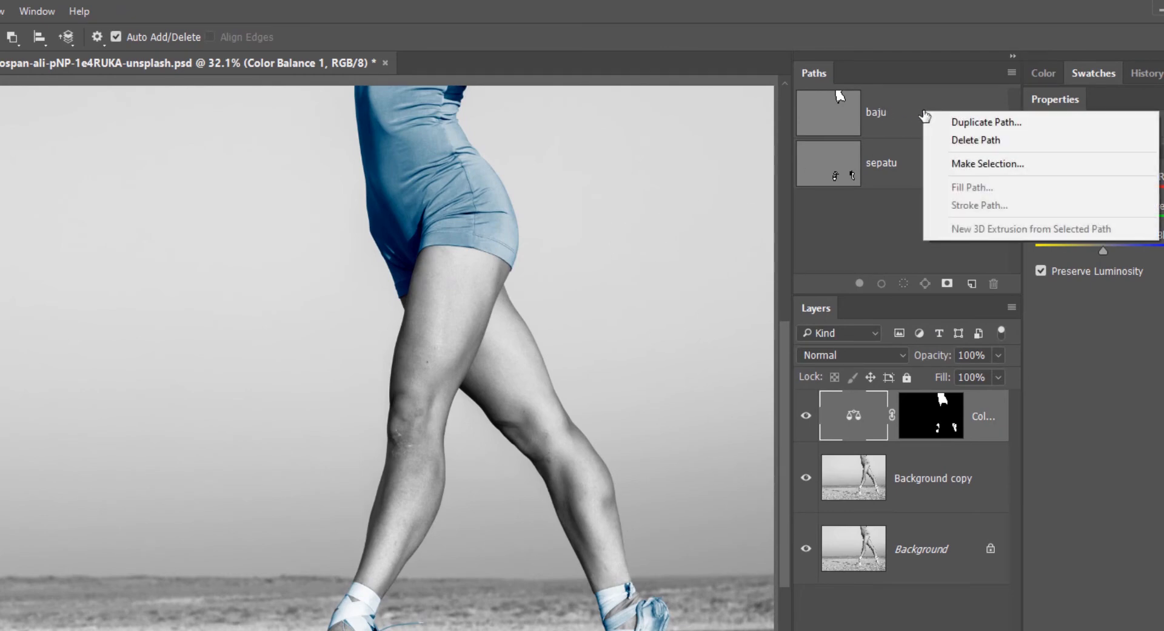
left_click(981, 163)
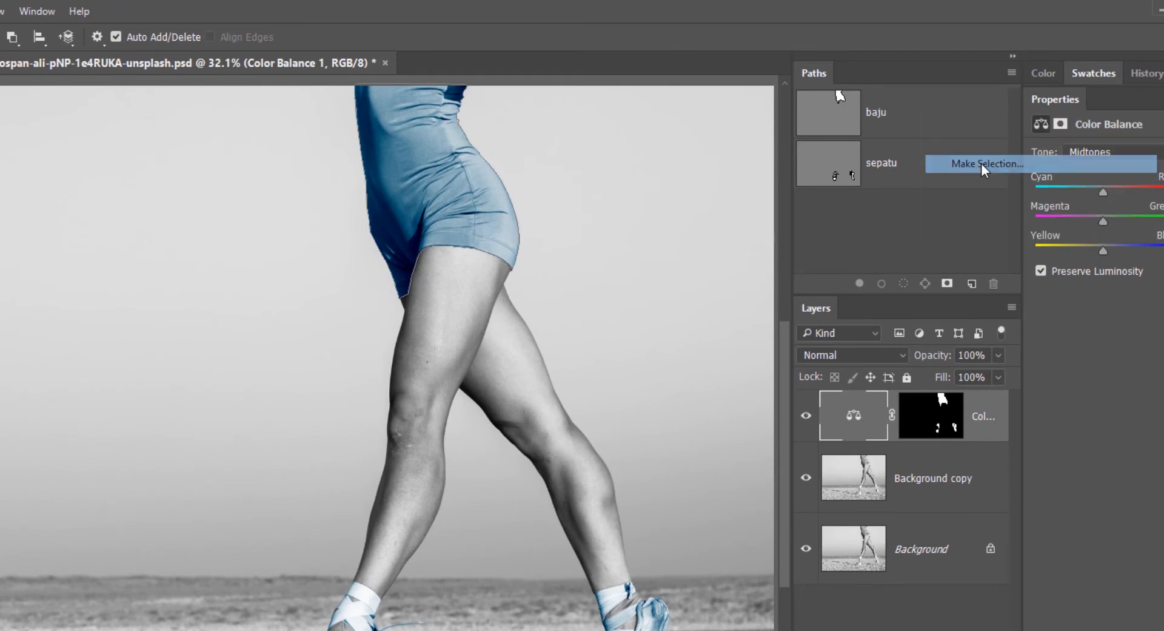
left_click(295, 269)
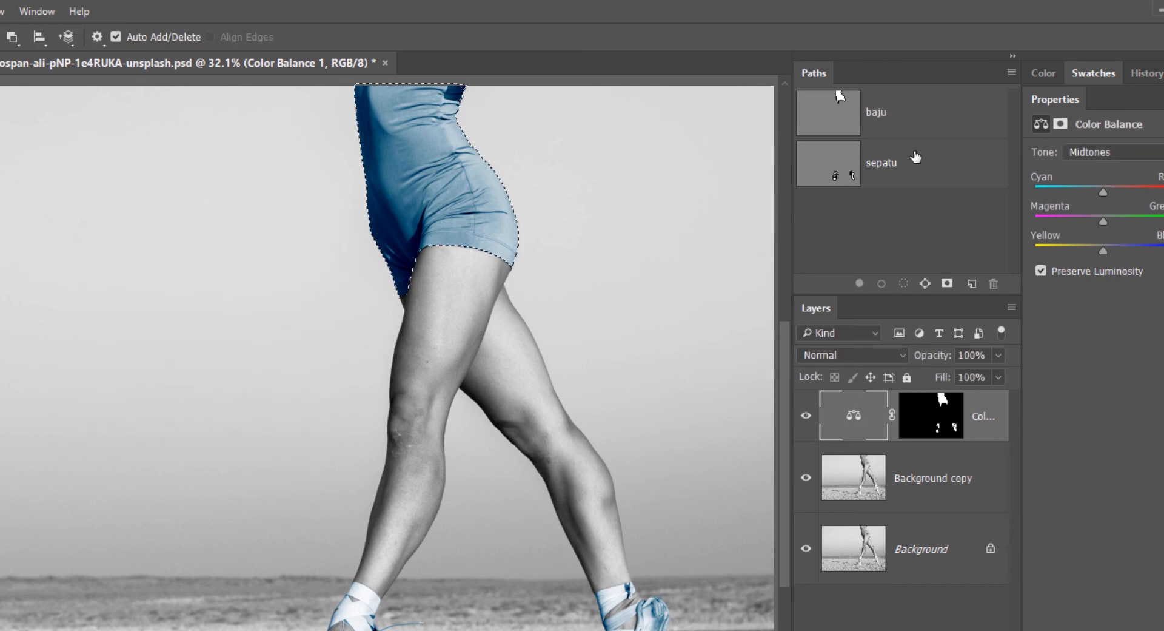
key("ctrl+d")
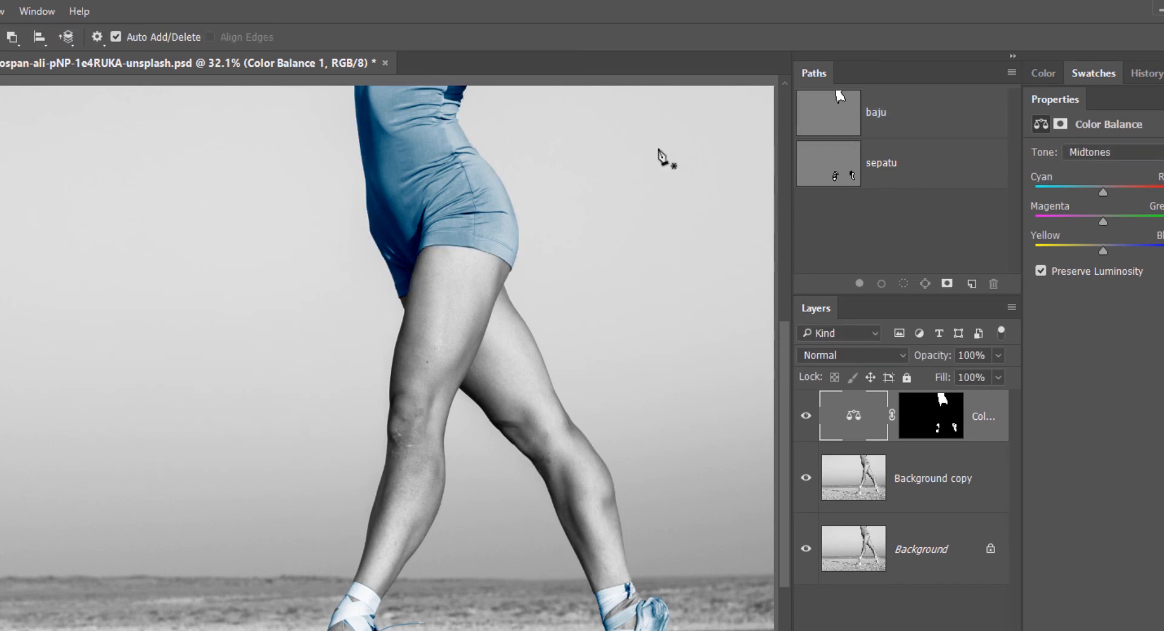
Check the Make Selection settings for the baju path and load the path directly as a selection.
left_click(876, 114)
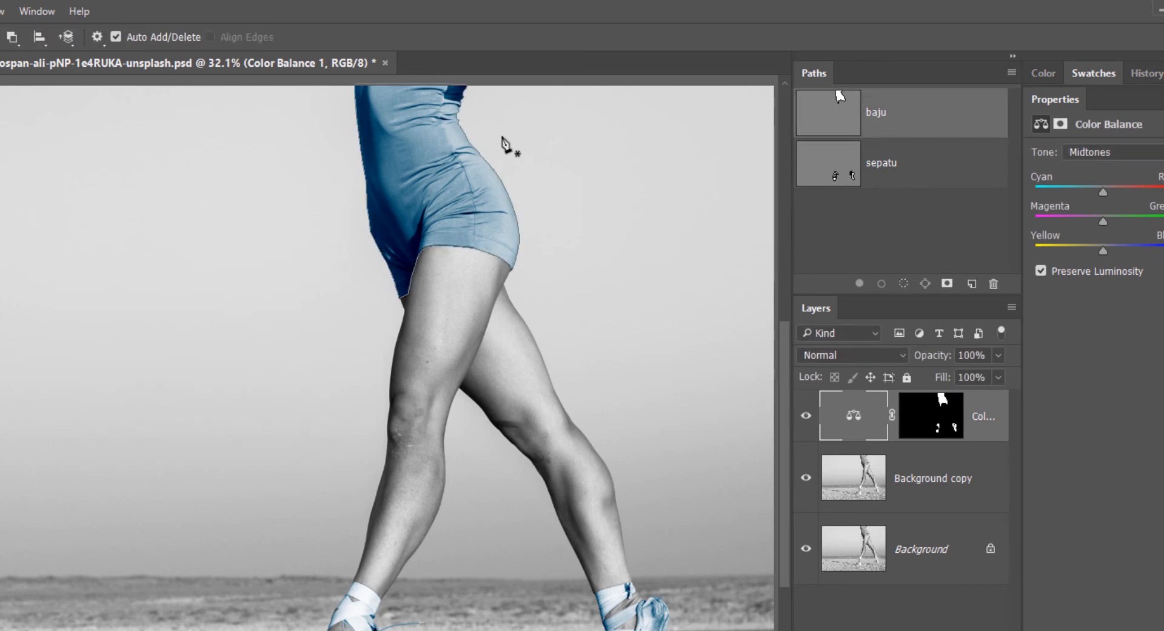
right_click(429, 141)
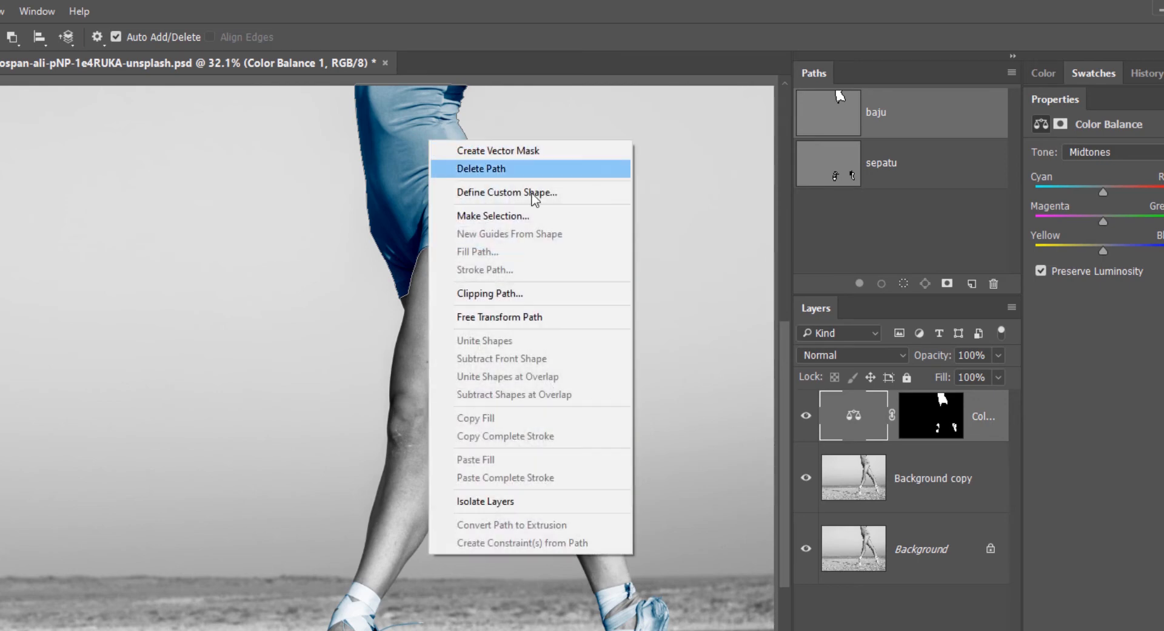
left_click(532, 215)
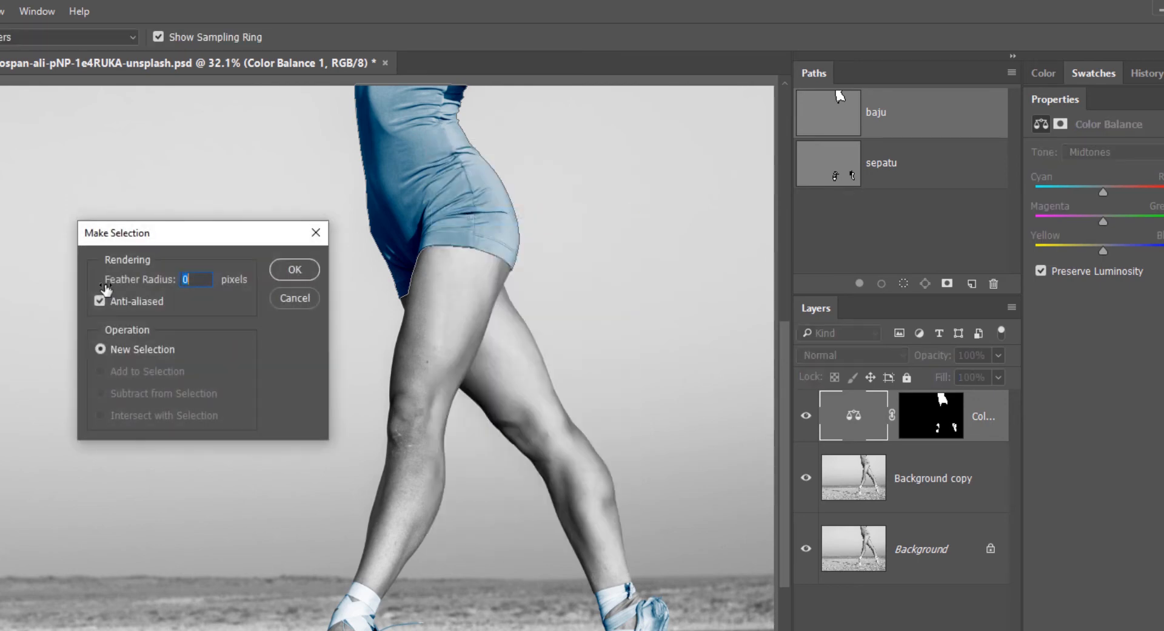
left_click(306, 300)
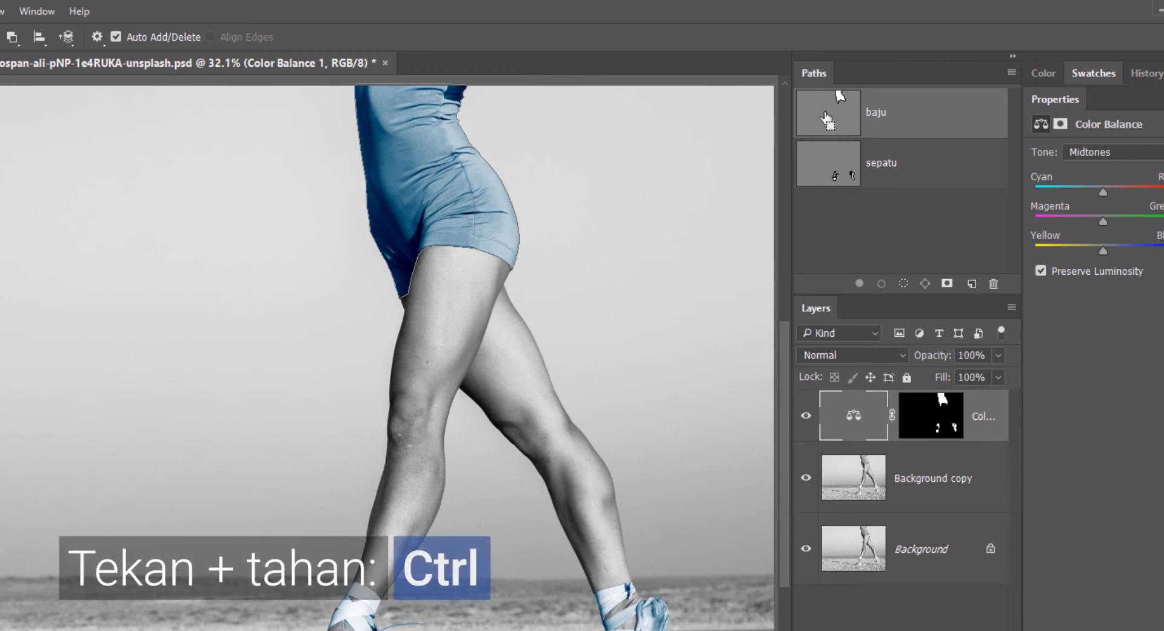
left_click(827, 119, "ctrl")
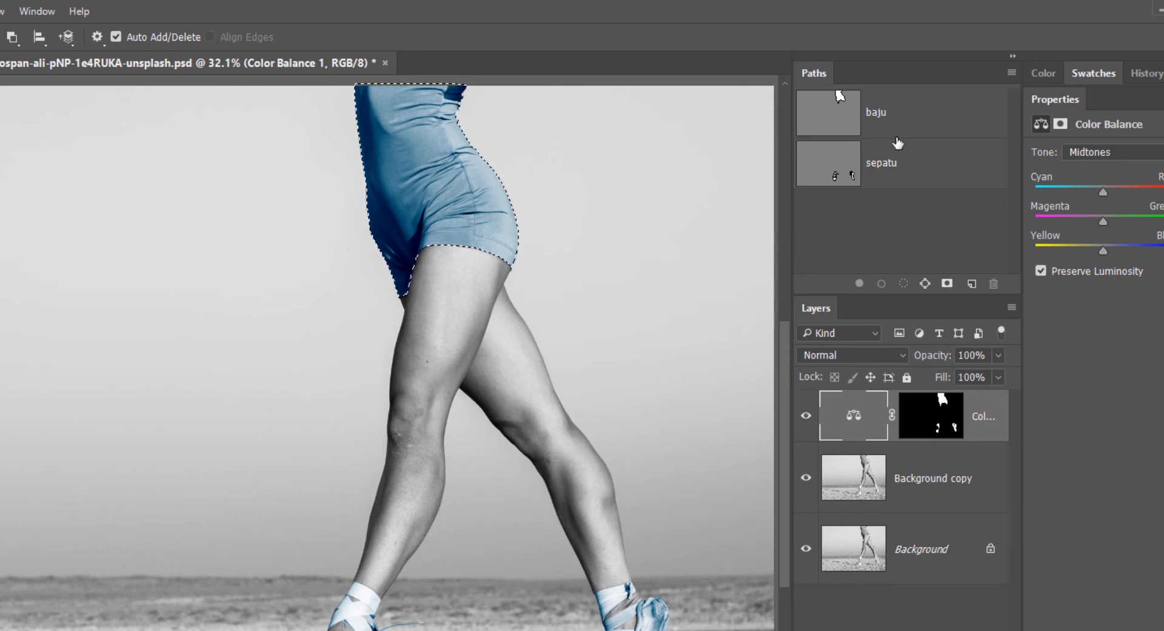
Make an anti-aliased selection from the baju path with a feather radius of 100 pixels, deselect it, and load the path as a selection again.
right_click(899, 116)
left_click(962, 170)
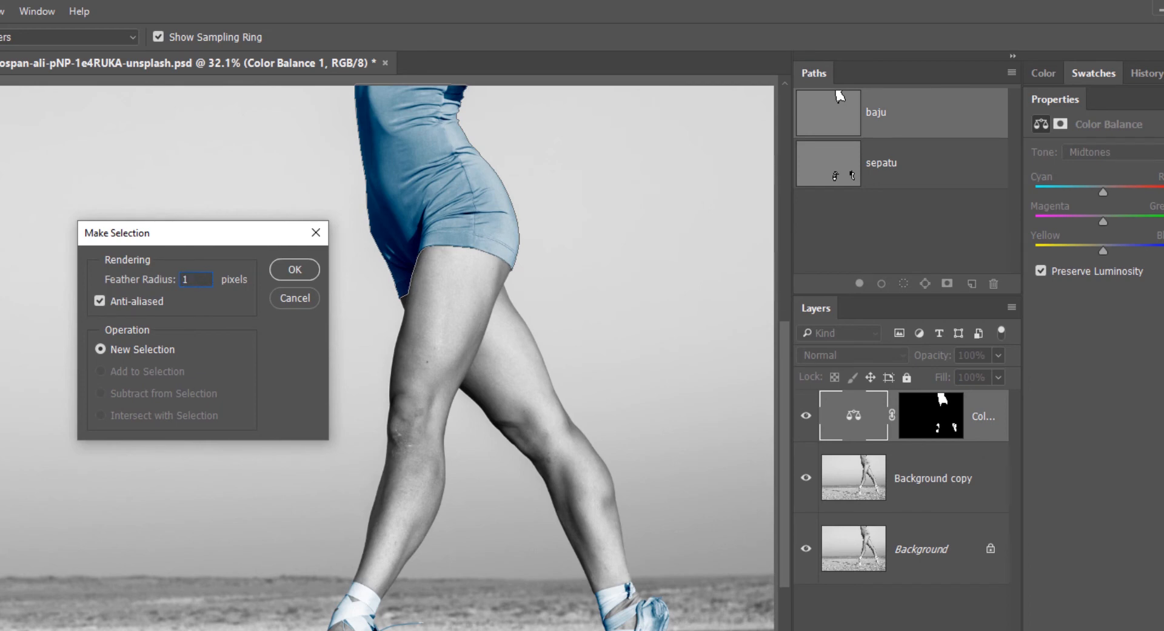
left_click(298, 271)
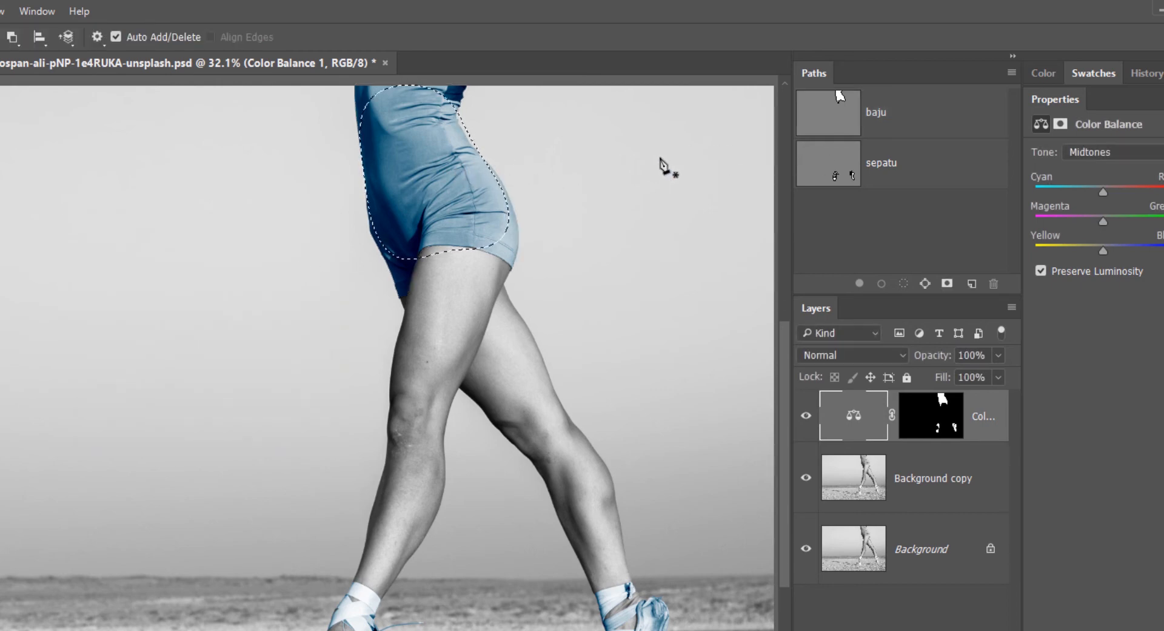
key("ctrl+d")
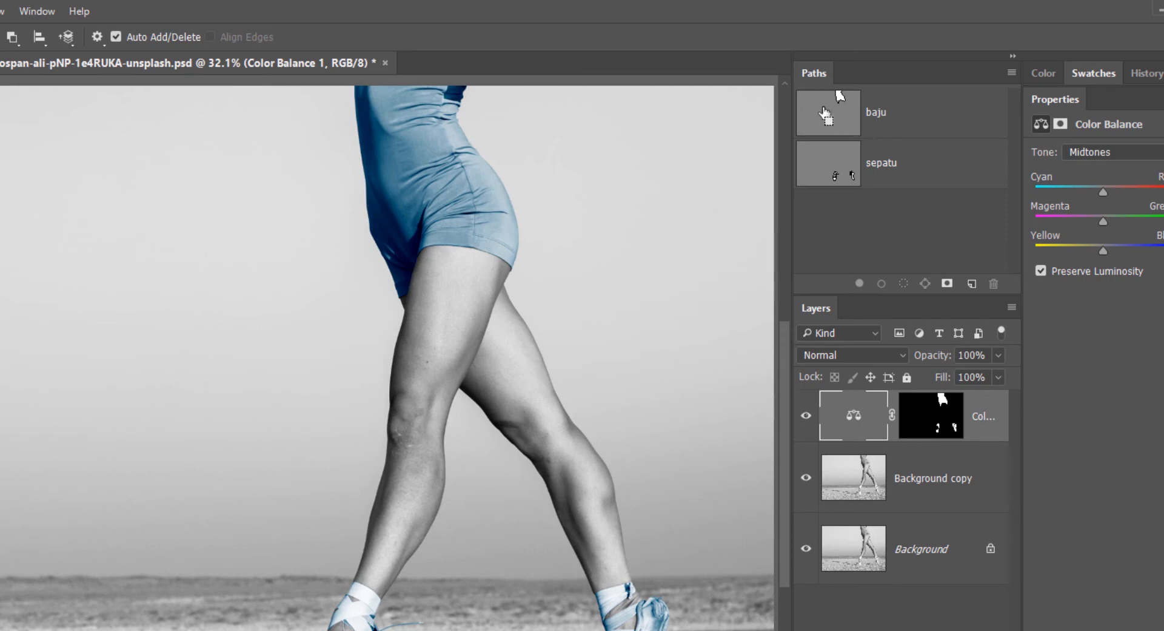
left_click(826, 115, "ctrl")
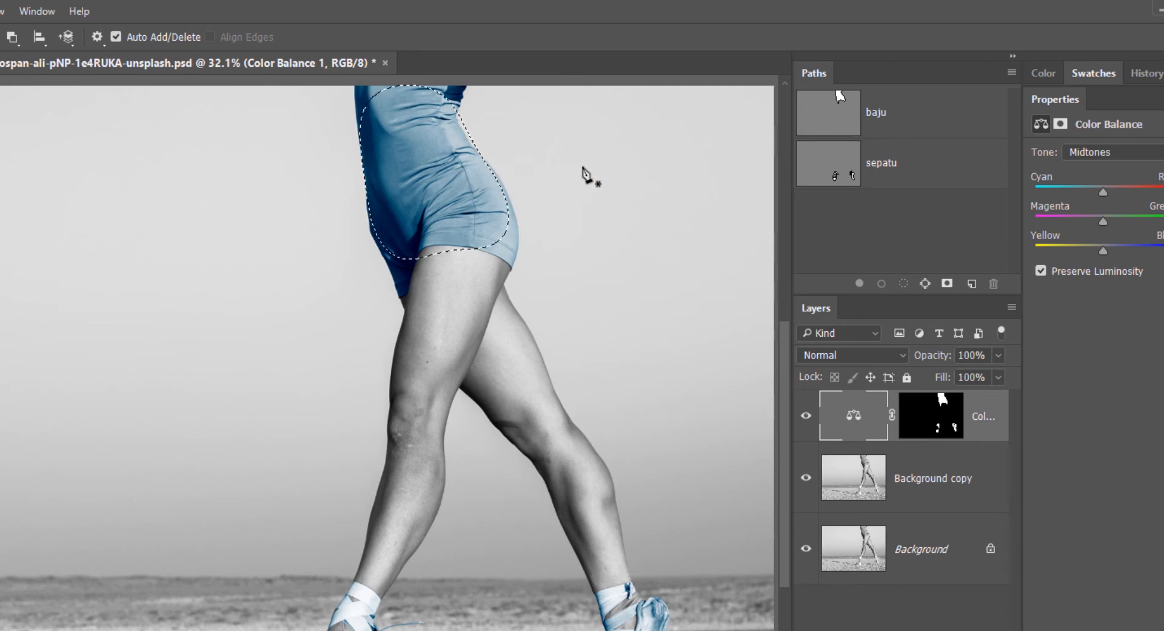
Make a new anti-aliased selection from the baju path with the feather radius set to 0 pixels.
right_click(909, 119)
left_click(990, 172)
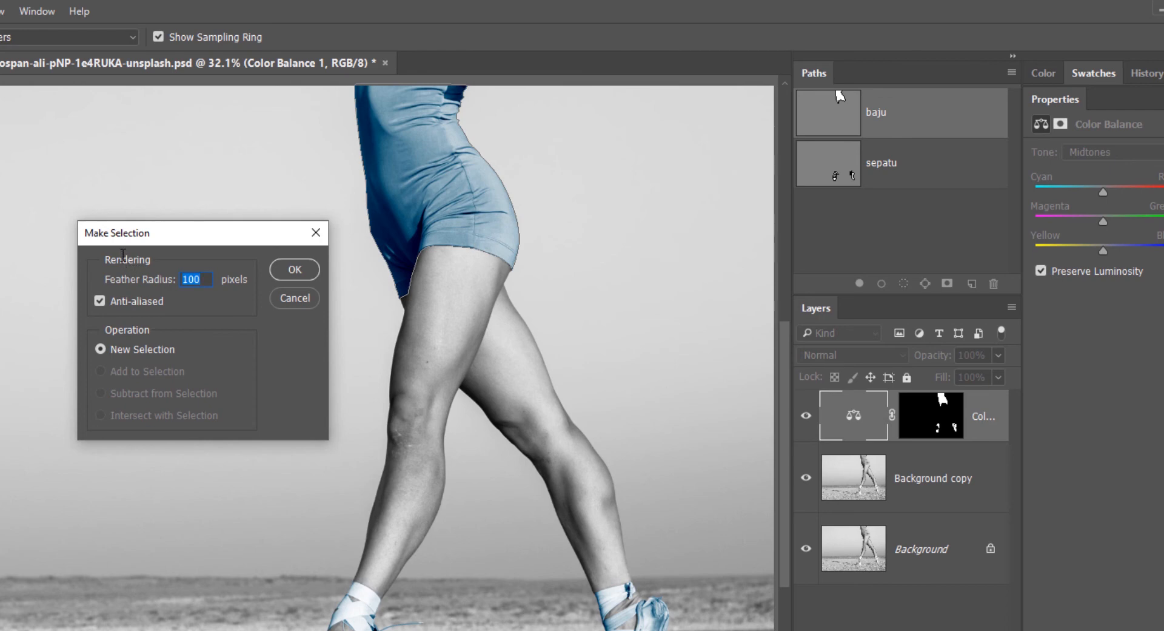
type("0")
left_click(290, 269)
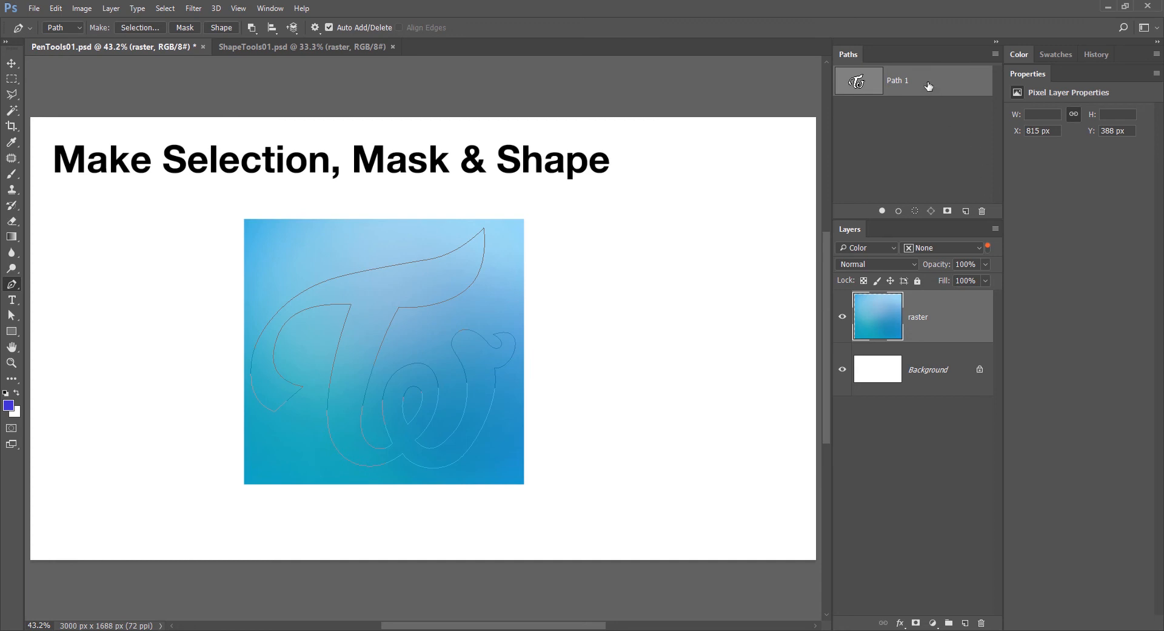
Turn Path 1 into a vector mask on the raster layer and select the anchor points at the T's upper-right tip with the Direct Selection tool.
left_click(189, 28)
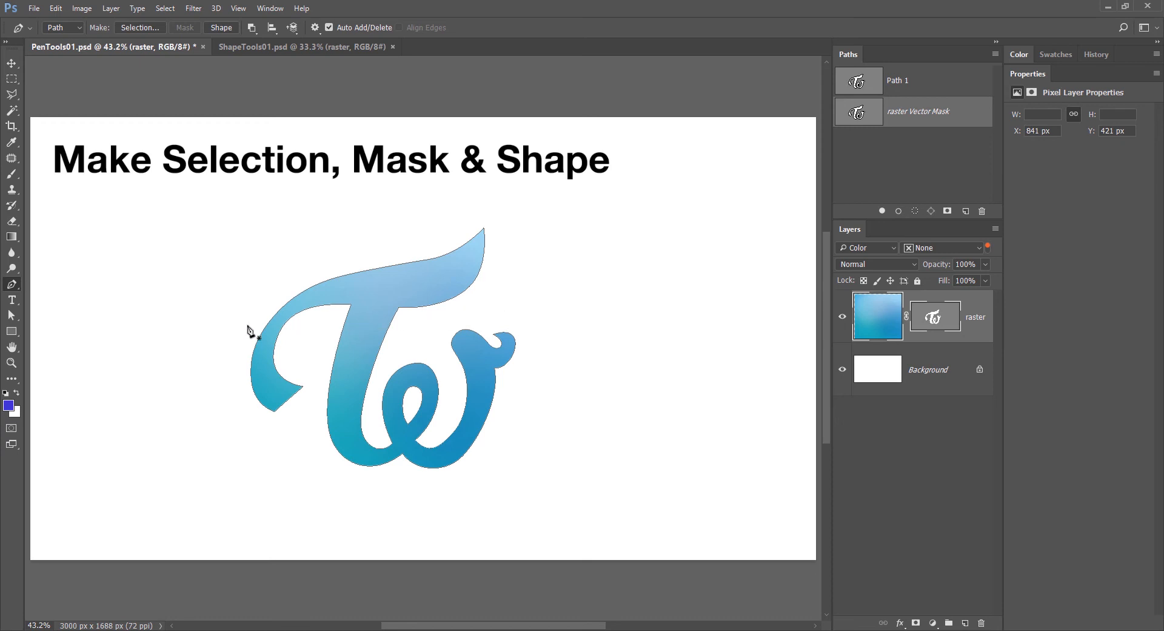
left_click_drag(12, 316, 93, 324)
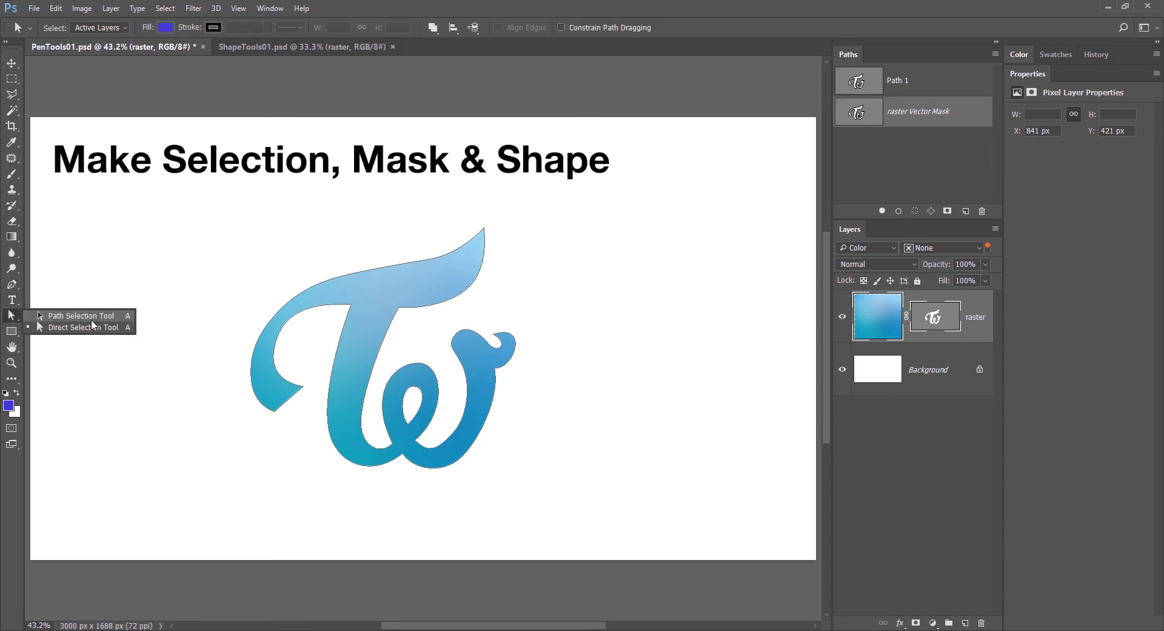
left_click(70, 327)
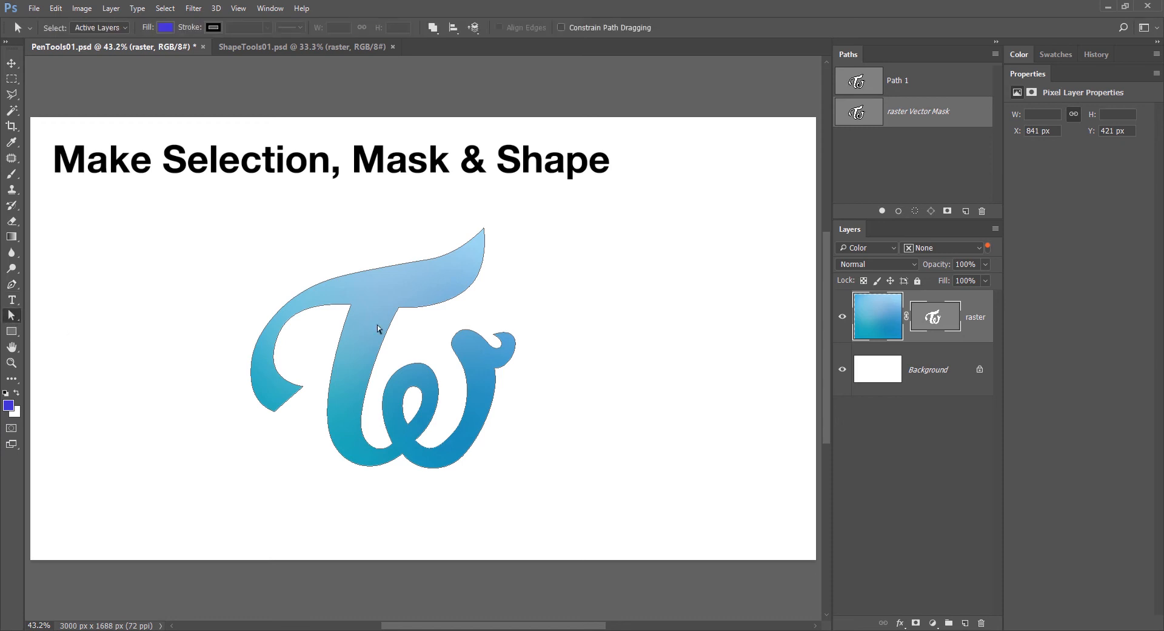
left_click_drag(511, 209, 484, 287)
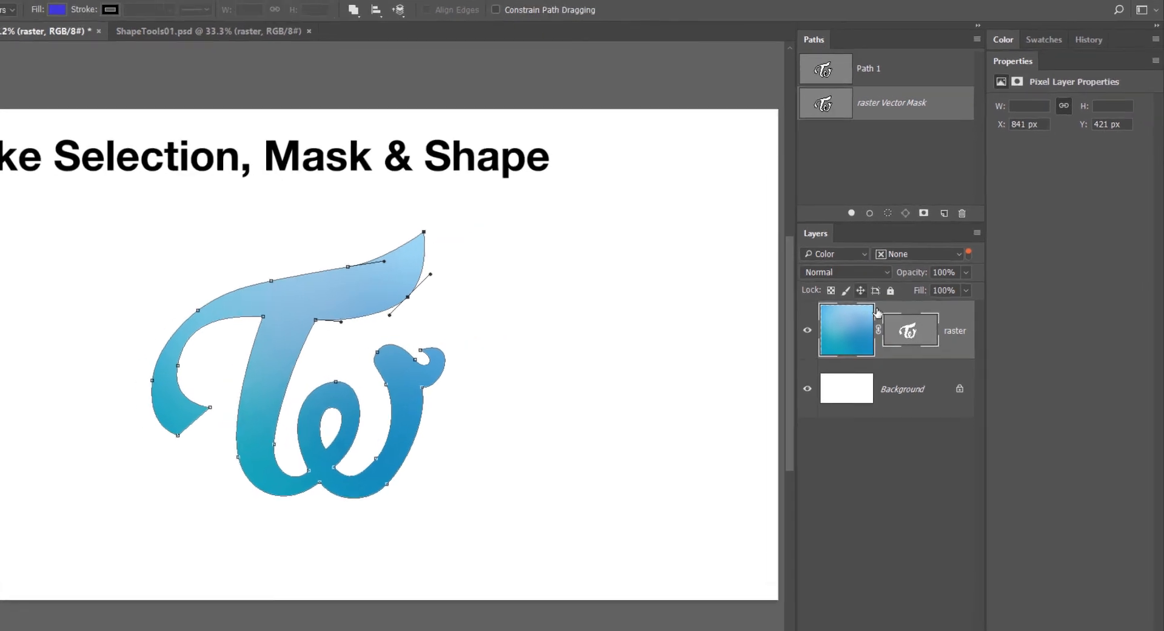
Rasterize the vector mask of the raster layer.
right_click(887, 347)
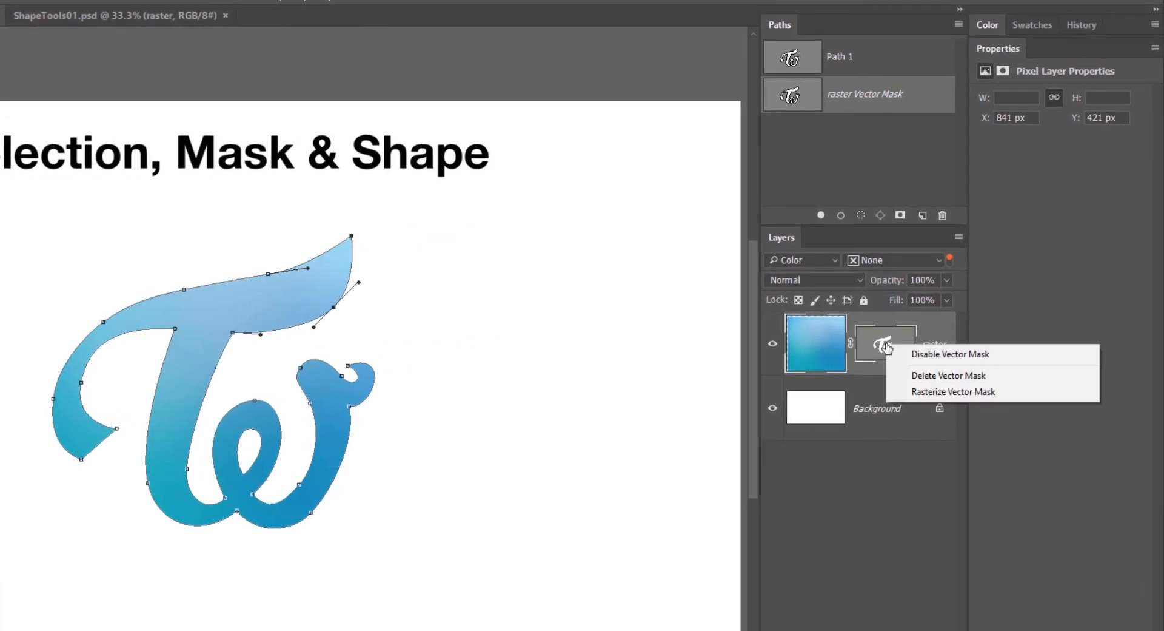
left_click(991, 391)
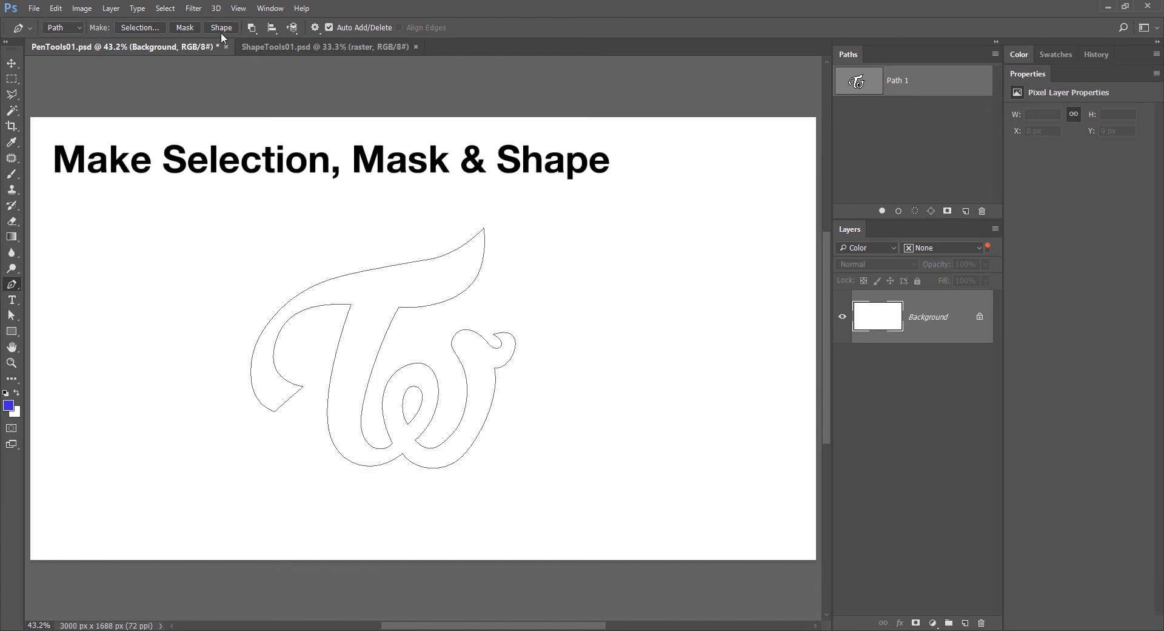
Convert Path 1 into a shape layer and compare the original path with the new shape path.
left_click(222, 27)
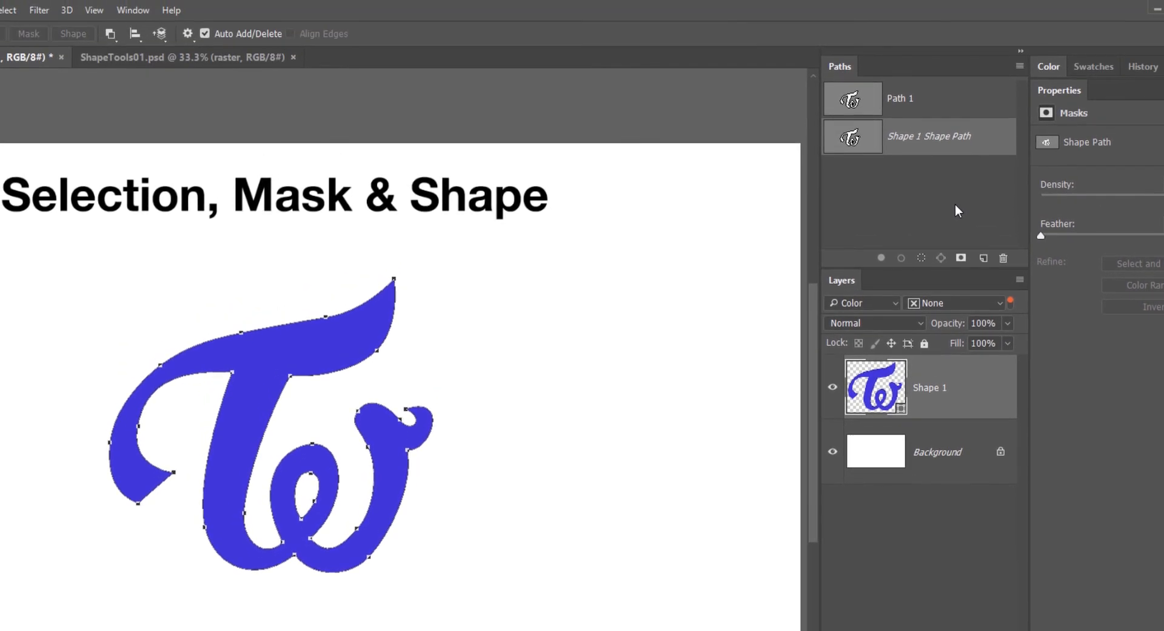
left_click(956, 103)
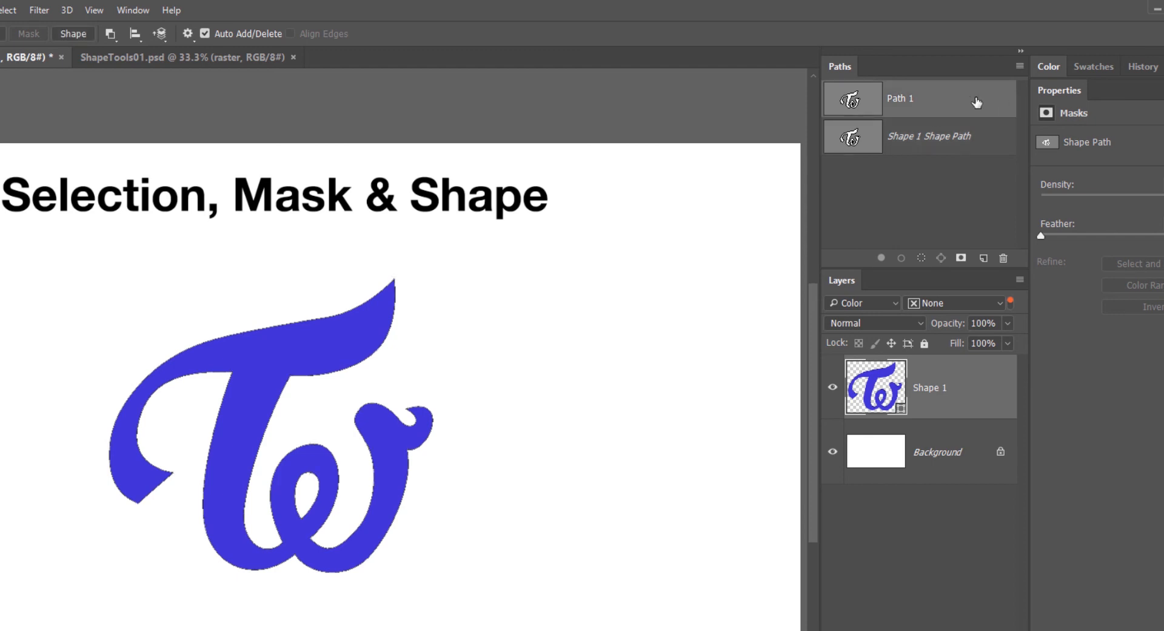
left_click(960, 140)
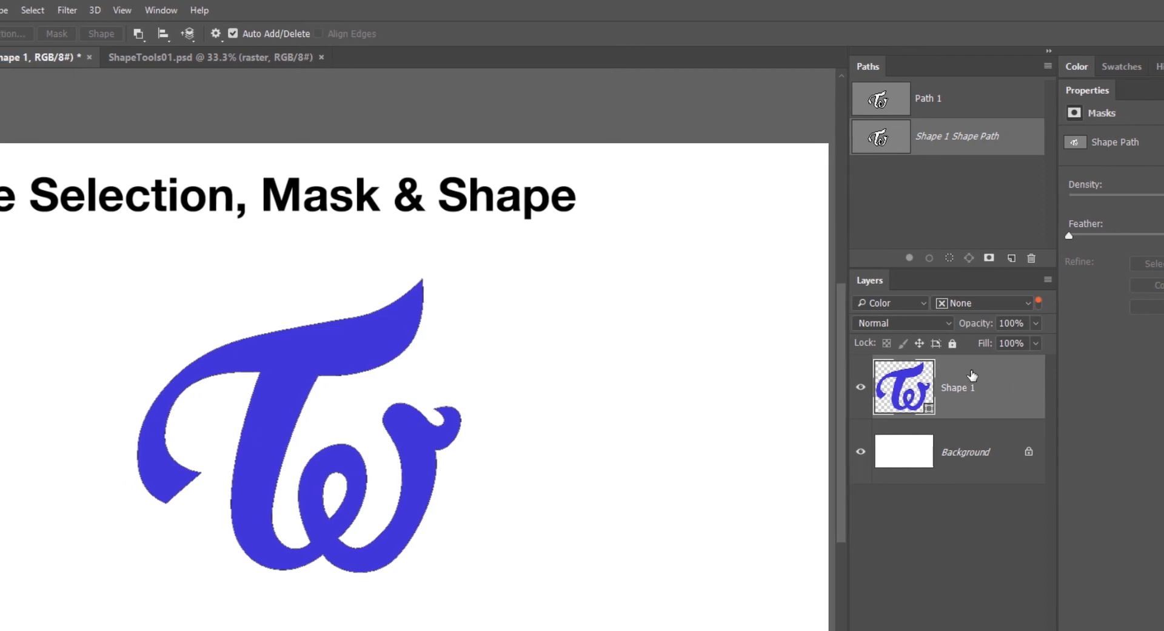
Set the Pen tool to Shape mode and fill the Shape 1 layer with the yellow-orange-red gradient preset.
left_click(74, 34)
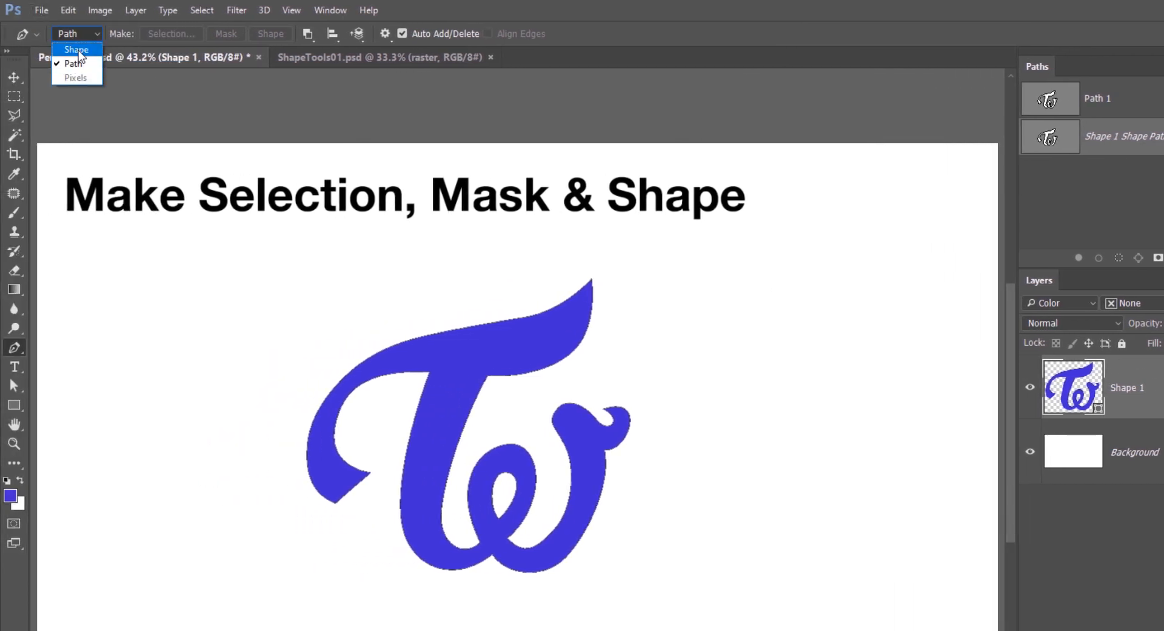
left_click(75, 52)
left_click(139, 34)
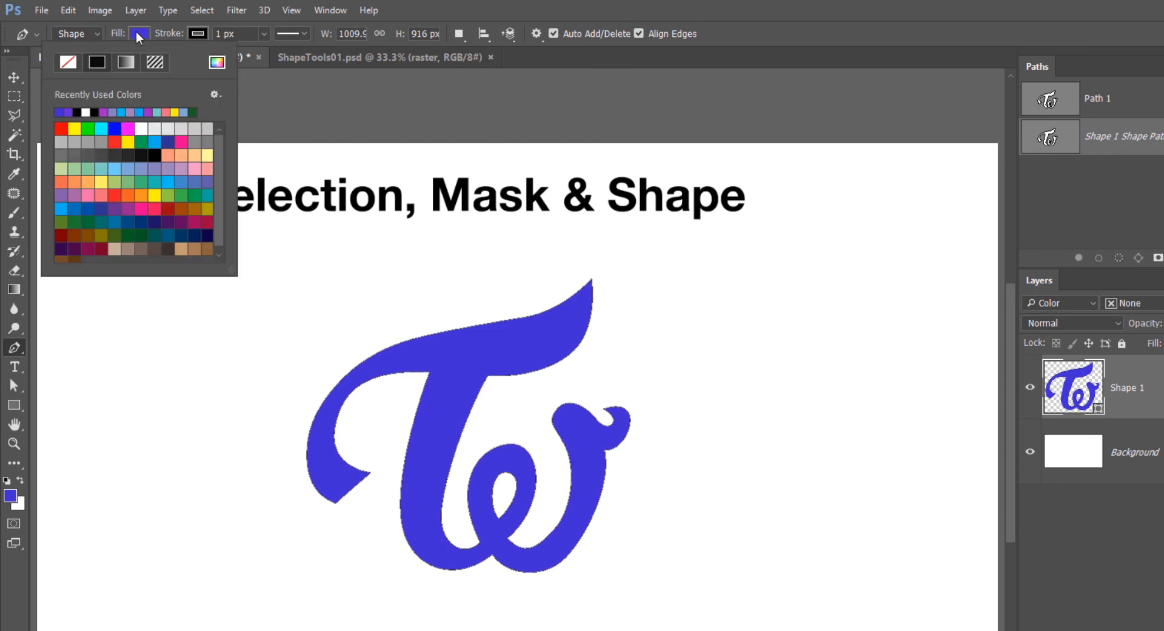
left_click(125, 63)
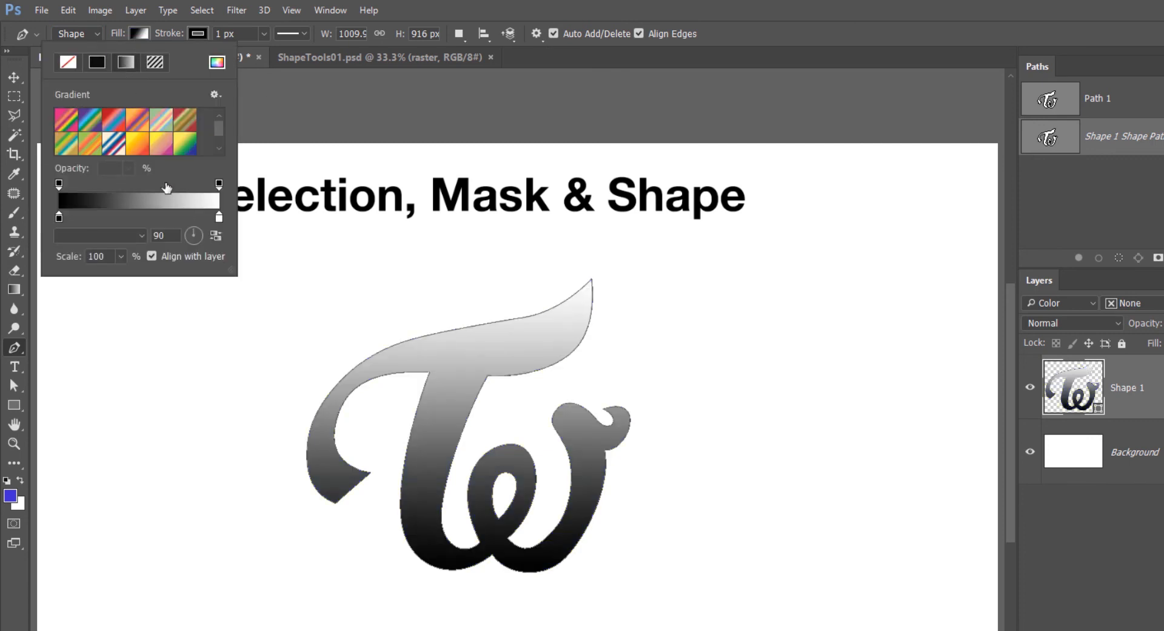
left_click(142, 145)
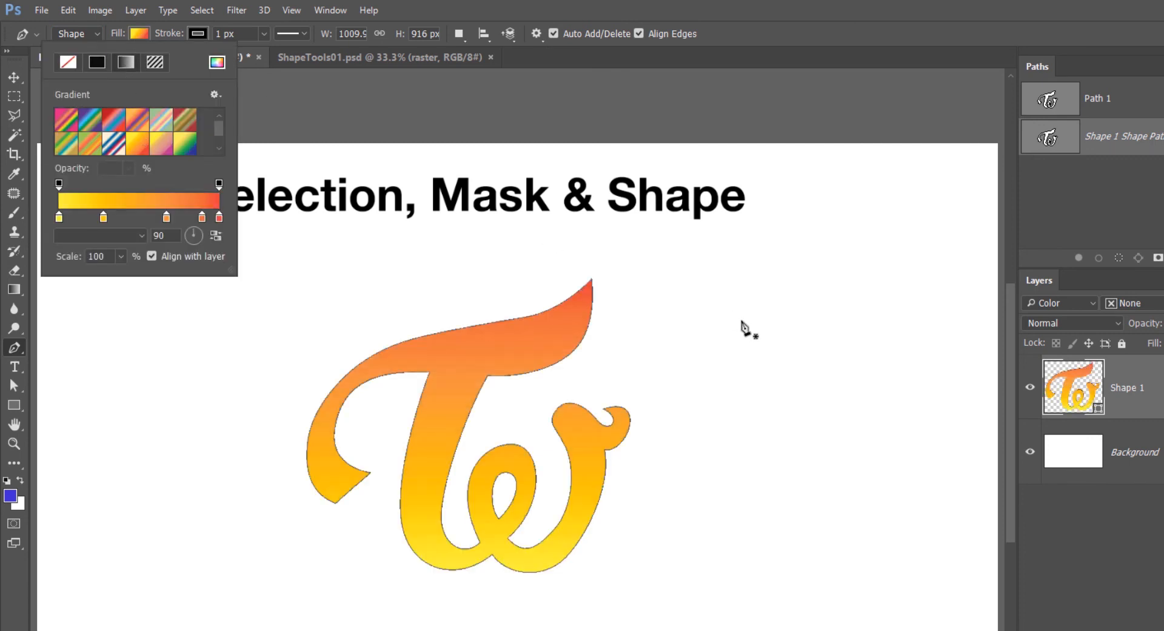
Draw an open, roughly circular path below the heading with the Freeform Pen, leaving a gap at its upper side.
left_click(746, 327)
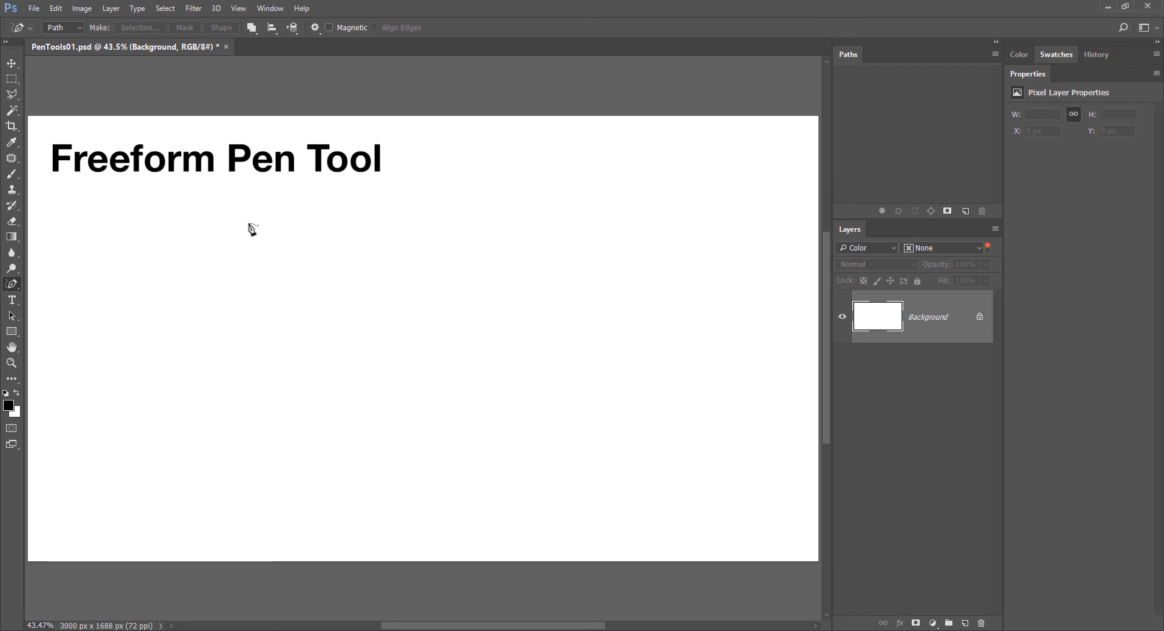
mouse_move(225, 221)
left_mouse_down()
mouse_move(186, 244)
mouse_move(162, 292)
mouse_move(169, 350)
mouse_move(209, 382)
mouse_move(269, 390)
mouse_move(325, 359)
mouse_move(354, 301)
mouse_move(355, 247)
mouse_move(304, 225)
left_mouse_up()
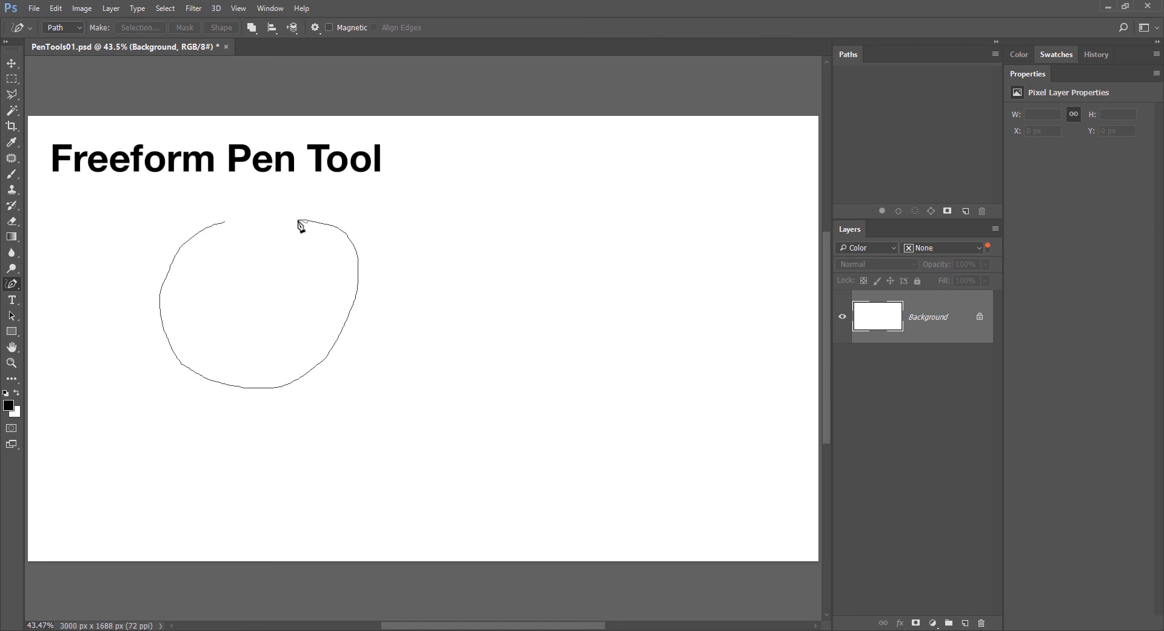
left_click_drag(297, 221, 297, 220)
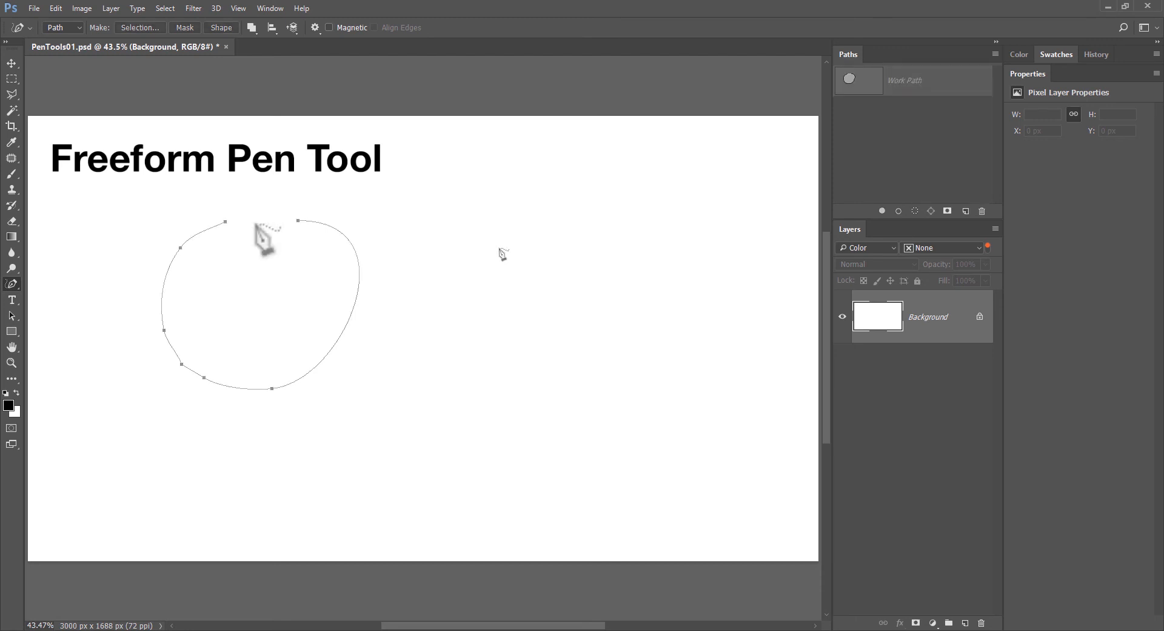
Draw a freeform loop closed at its starting point, and another loop closed with a straight segment.
mouse_move(245, 224)
left_mouse_down()
mouse_move(197, 262)
mouse_move(194, 300)
mouse_move(209, 333)
mouse_move(285, 348)
mouse_move(331, 296)
mouse_move(333, 247)
mouse_move(310, 224)
mouse_move(245, 224)
left_mouse_up()
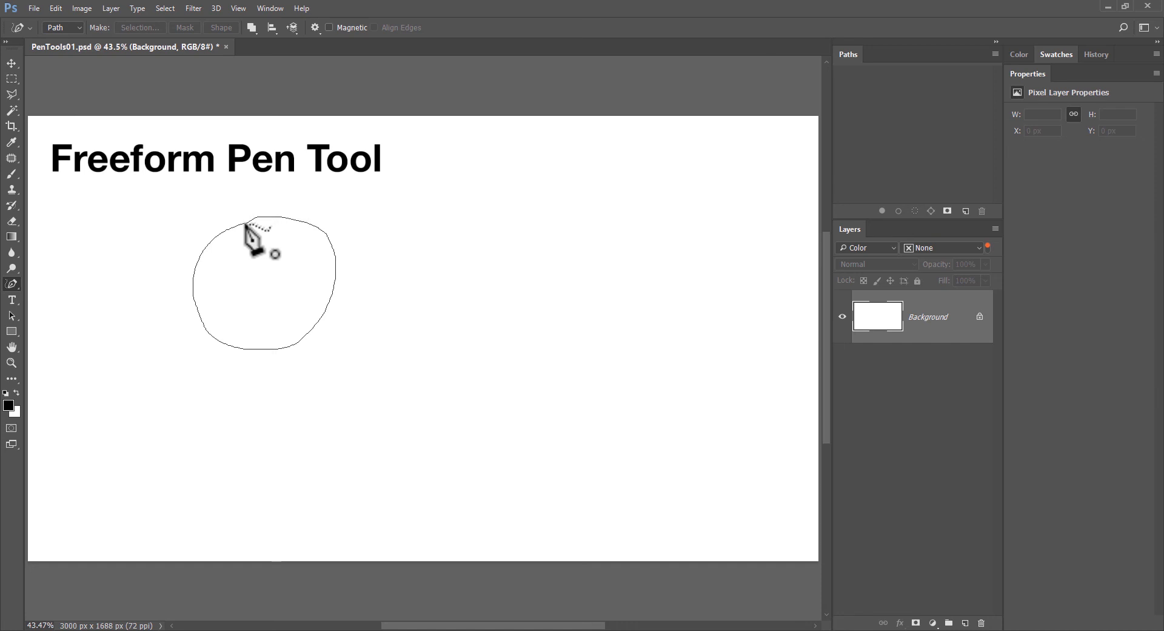
left_click_drag(245, 224, 246, 224)
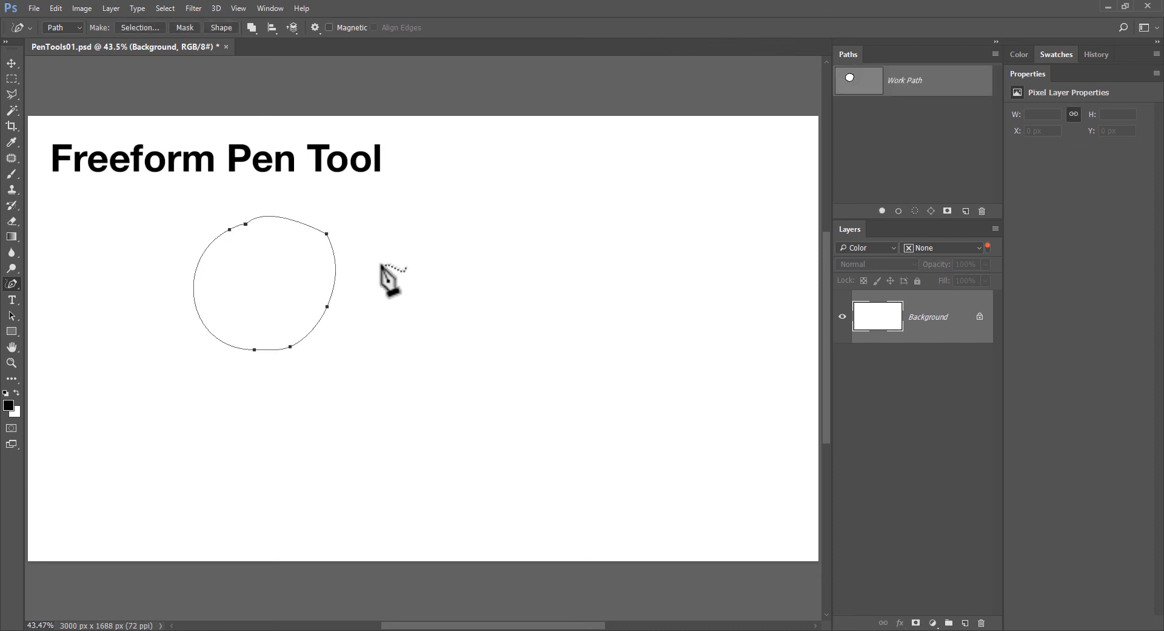
mouse_move(287, 215)
left_mouse_down()
mouse_move(259, 221)
mouse_move(218, 267)
mouse_move(234, 311)
mouse_move(260, 326)
mouse_move(343, 329)
mouse_move(371, 298)
mouse_move(356, 232)
left_mouse_up()
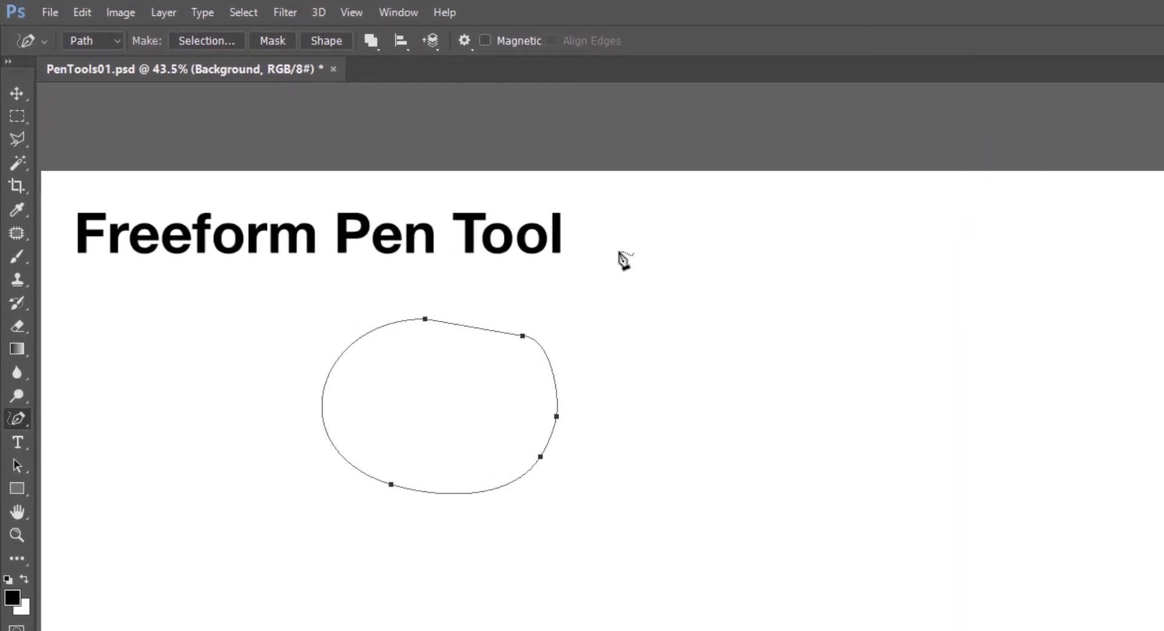
Raise the Freeform Pen's Curve Fit and draw a new closed loop in place of the deleted path.
left_click(469, 37)
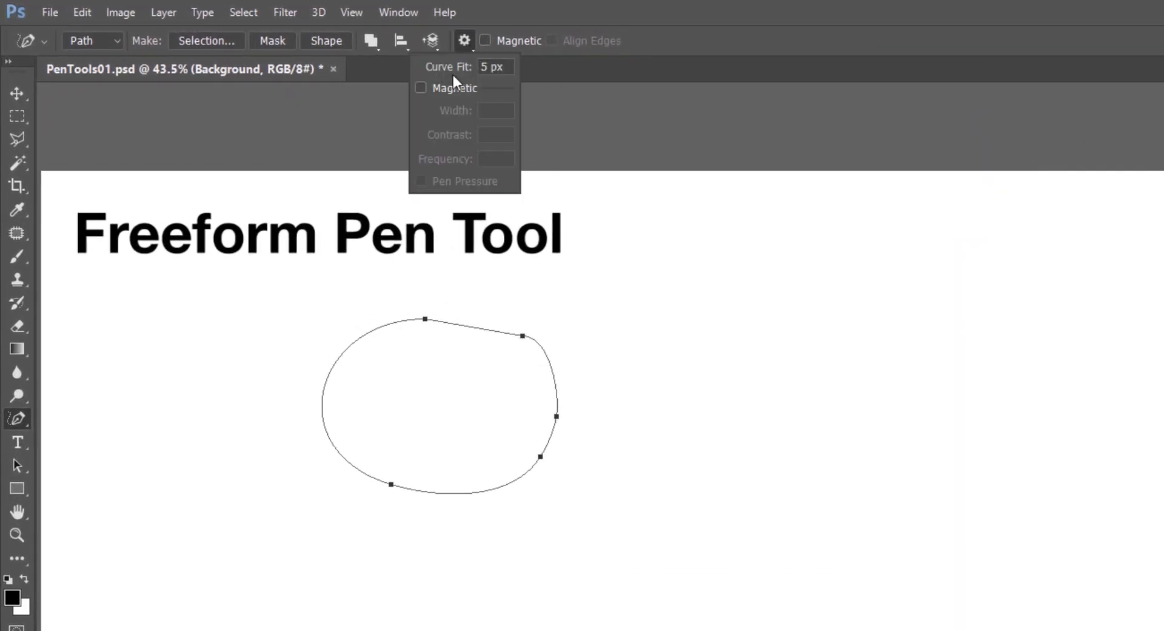
key("Delete")
left_click_drag(456, 80, 362, 73)
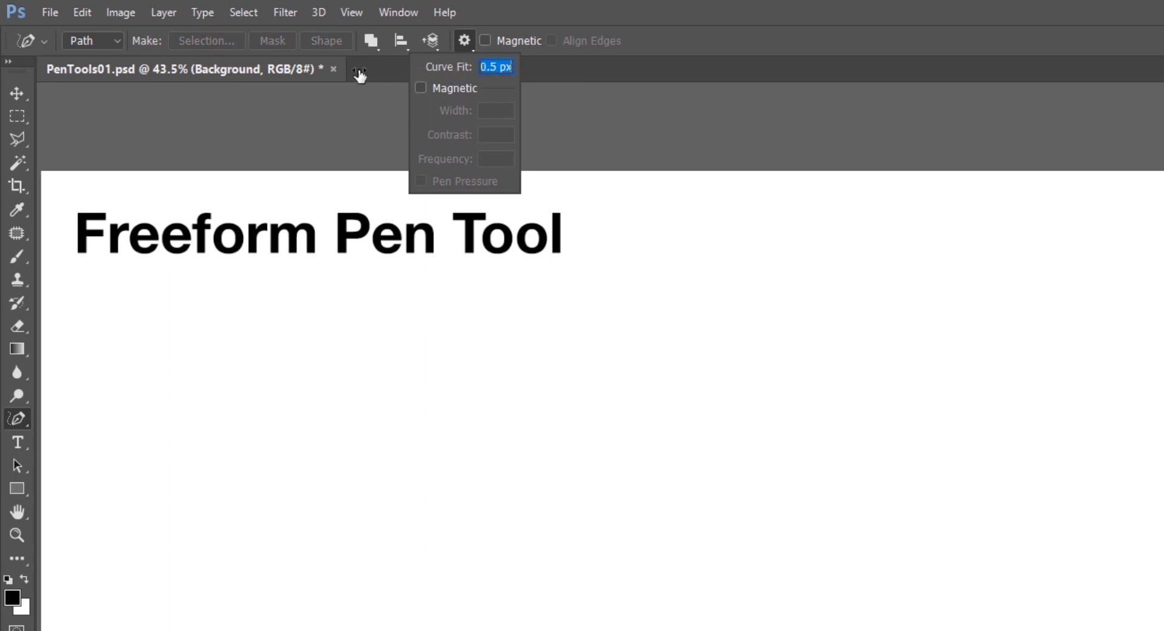
left_click_drag(448, 73, 605, 80)
mouse_move(360, 347)
left_mouse_down()
mouse_move(295, 363)
mouse_move(261, 402)
mouse_move(256, 481)
mouse_move(312, 526)
mouse_move(404, 518)
mouse_move(444, 440)
mouse_move(433, 357)
mouse_move(361, 347)
left_mouse_up()
Set the Curve Fit to 0.5 px and draw a second closed freeform loop beside the first.
left_click(465, 40)
left_click_drag(452, 70, 313, 80)
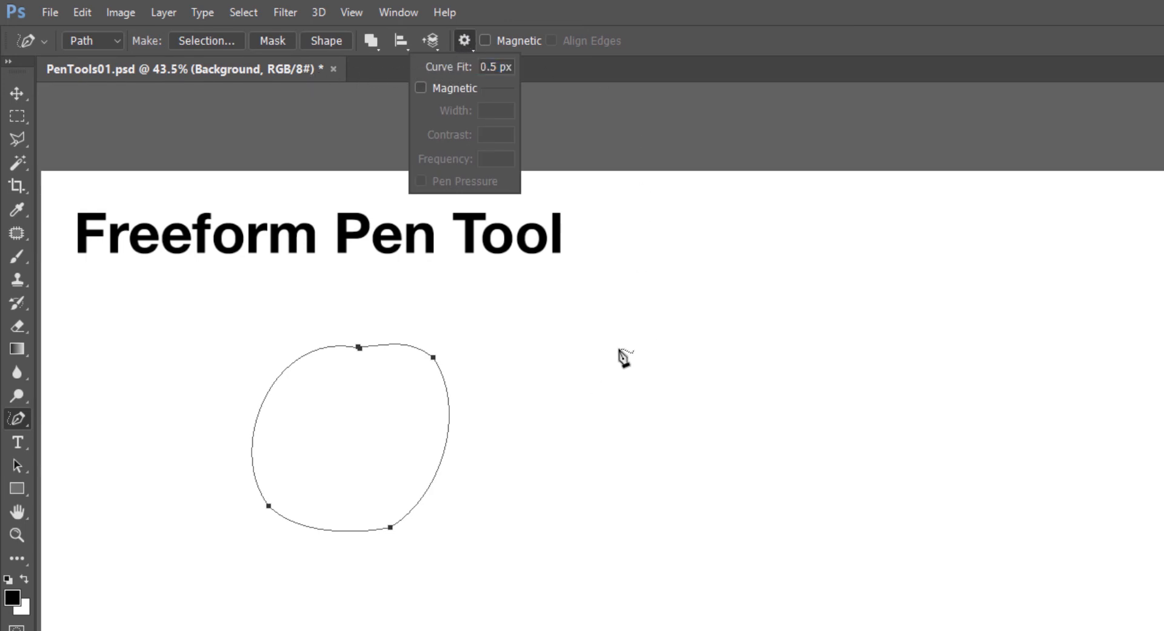
mouse_move(619, 348)
left_mouse_down()
mouse_move(554, 359)
mouse_move(516, 389)
mouse_move(497, 458)
mouse_move(513, 511)
mouse_move(593, 536)
mouse_move(665, 489)
mouse_move(673, 404)
mouse_move(619, 349)
left_mouse_up()
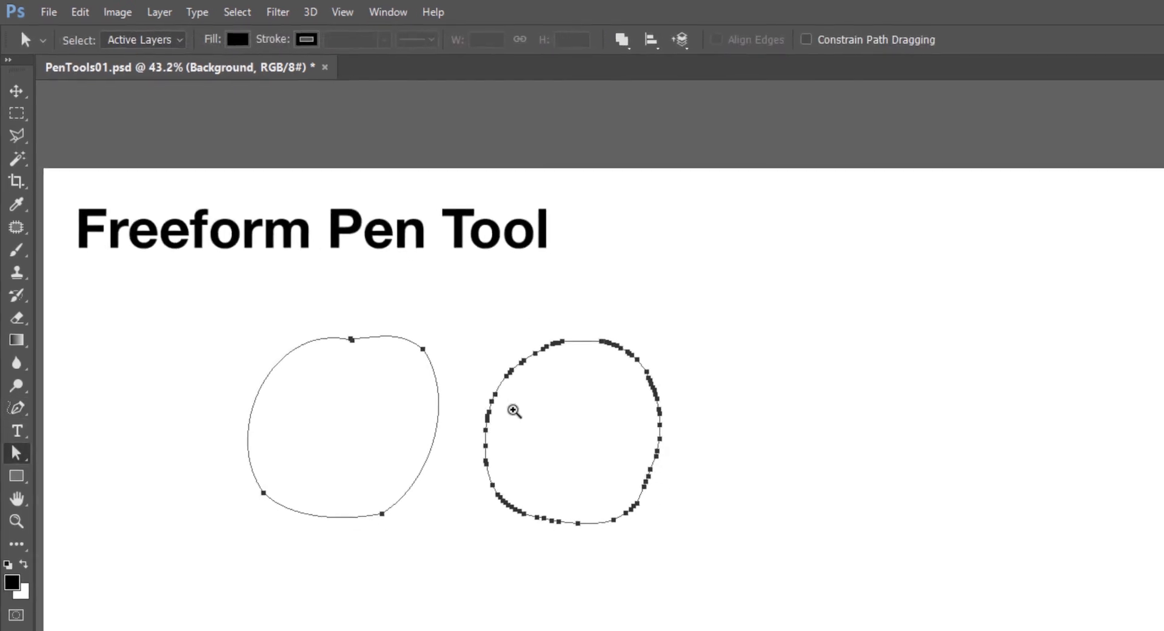
Compare the anchor points of the two loops and inspect the direction handles on the first loop's anchors.
left_click_drag(529, 406, 627, 343)
left_click_drag(388, 253, 412, 257)
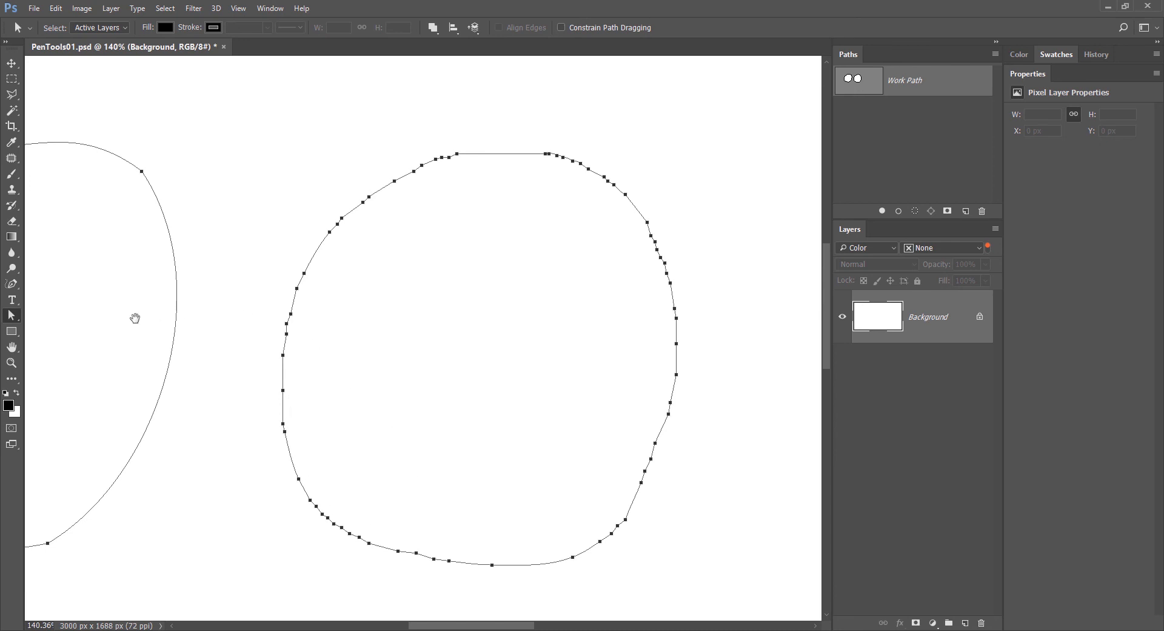
left_click_drag(135, 318, 554, 302)
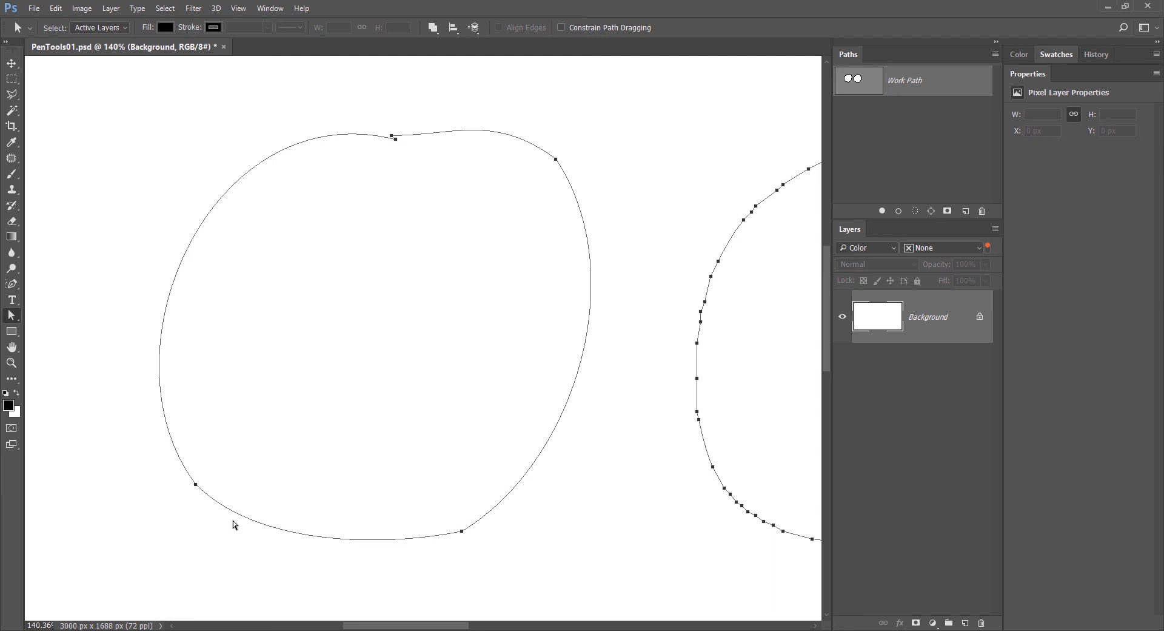
left_click(195, 484)
left_click(556, 160)
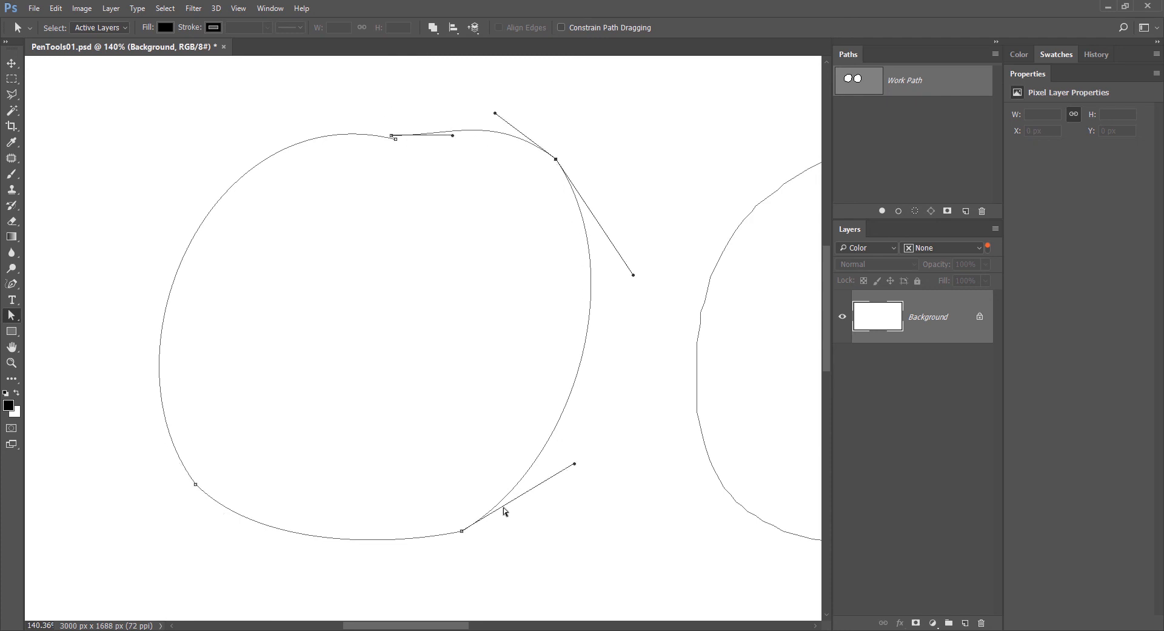
left_click(459, 534)
key("ctrl+0")
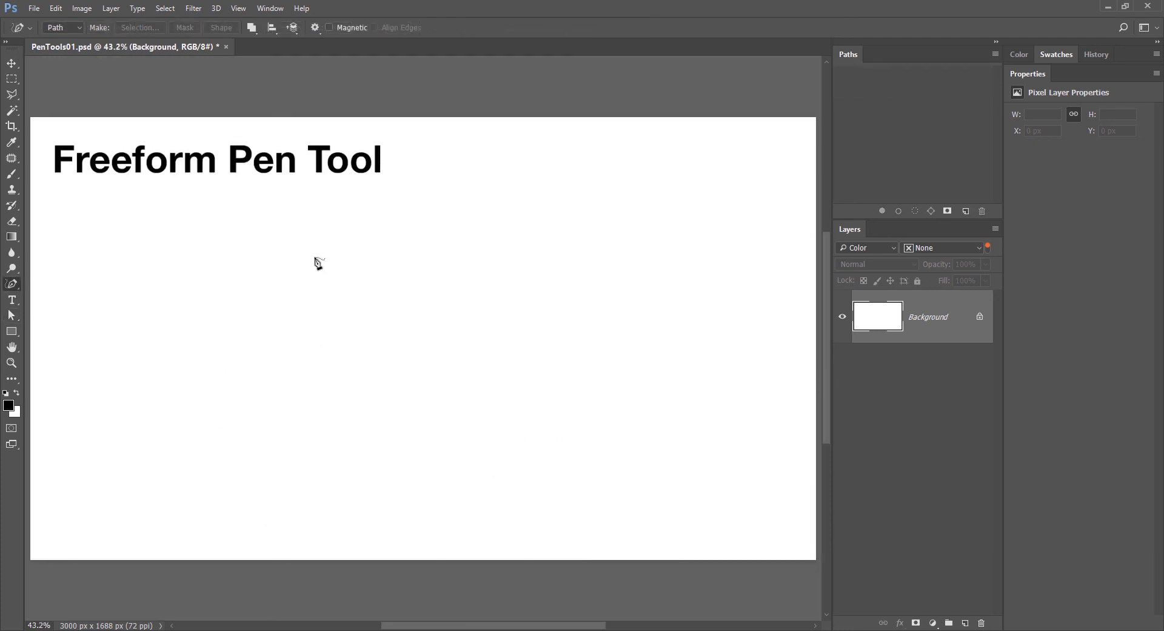
Draw a closed path combining freehand curves with straight segments using the Freeform Pen, ending at its starting point.
mouse_move(311, 250)
left_mouse_down()
mouse_move(258, 285)
mouse_move(245, 313)
mouse_move(244, 331)
mouse_move(274, 366)
mouse_move(307, 380)
mouse_move(460, 382)
left_mouse_up()
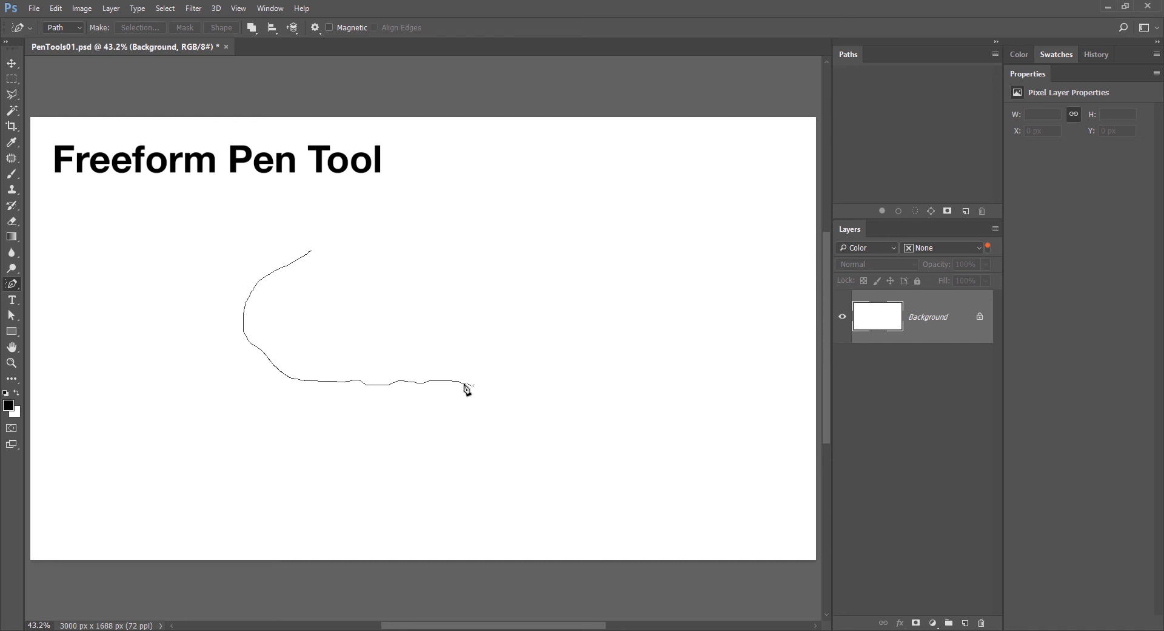
key("alt")
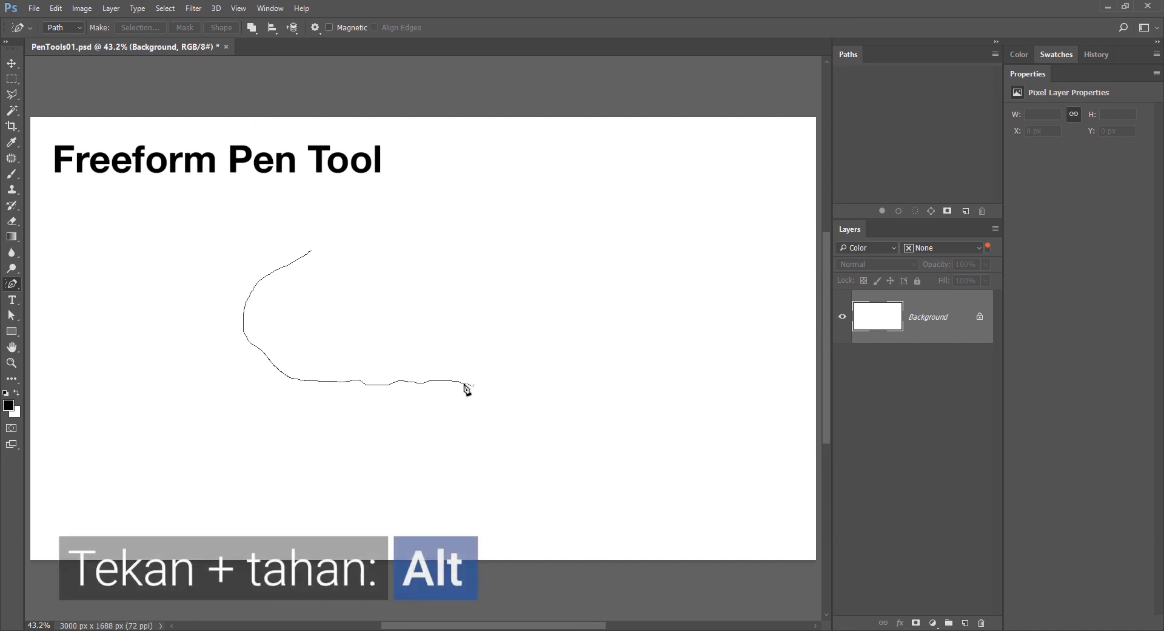
mouse_move(464, 384)
left_mouse_down()
mouse_move(493, 459)
mouse_move(544, 394)
mouse_move(542, 428)
mouse_move(477, 438)
mouse_move(549, 397)
mouse_move(523, 423)
left_mouse_up()
left_click(524, 423)
left_click(620, 361)
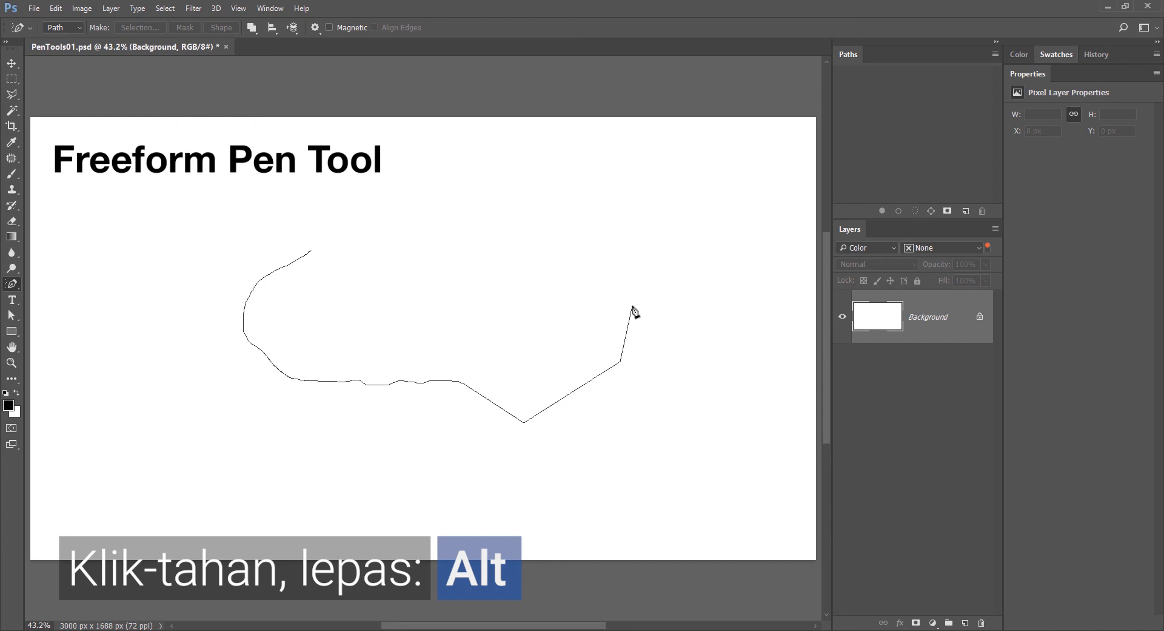
mouse_move(632, 308)
left_mouse_down()
mouse_move(631, 283)
mouse_move(595, 254)
mouse_move(534, 255)
mouse_move(431, 228)
mouse_move(312, 251)
left_mouse_up()
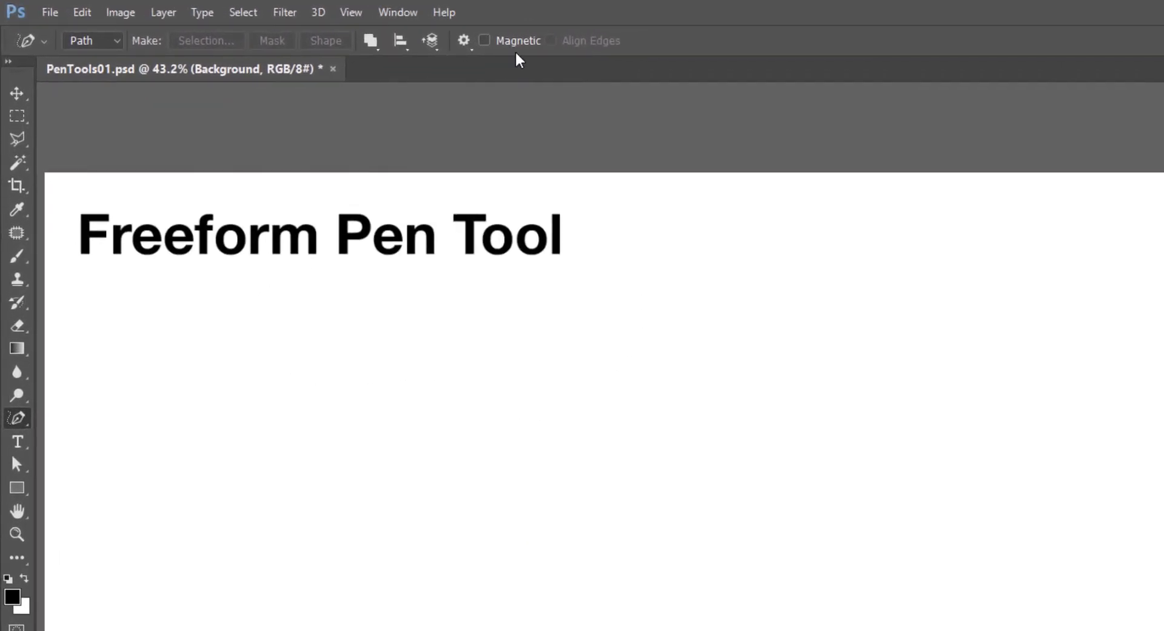
Enable the Magnetic option for the Freeform Pen, view the lasso tool variants and return to the Freeform Pen.
left_click(464, 42)
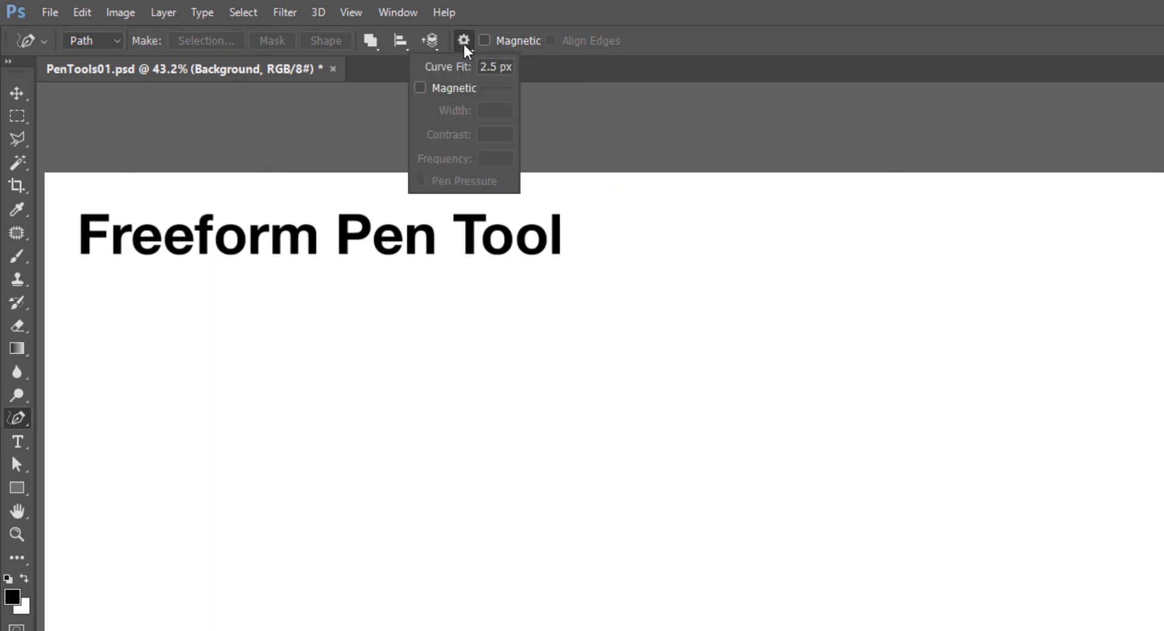
left_click(461, 89)
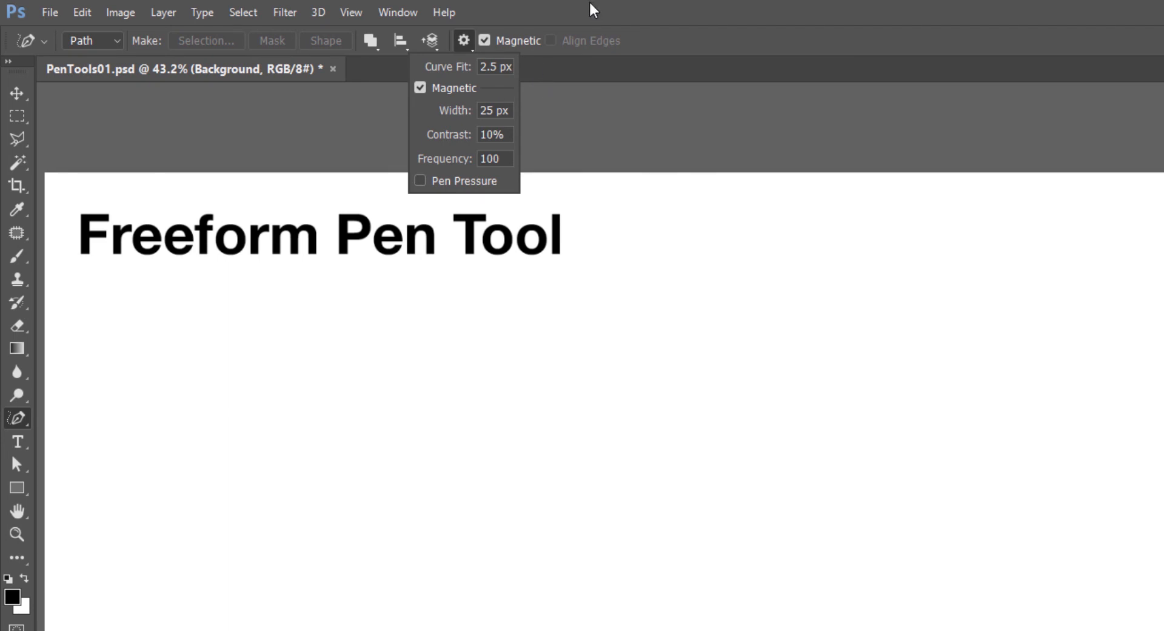
mouse_move(17, 139)
left_mouse_down()
mouse_move(108, 159)
mouse_move(117, 185)
mouse_move(224, 176)
left_mouse_up()
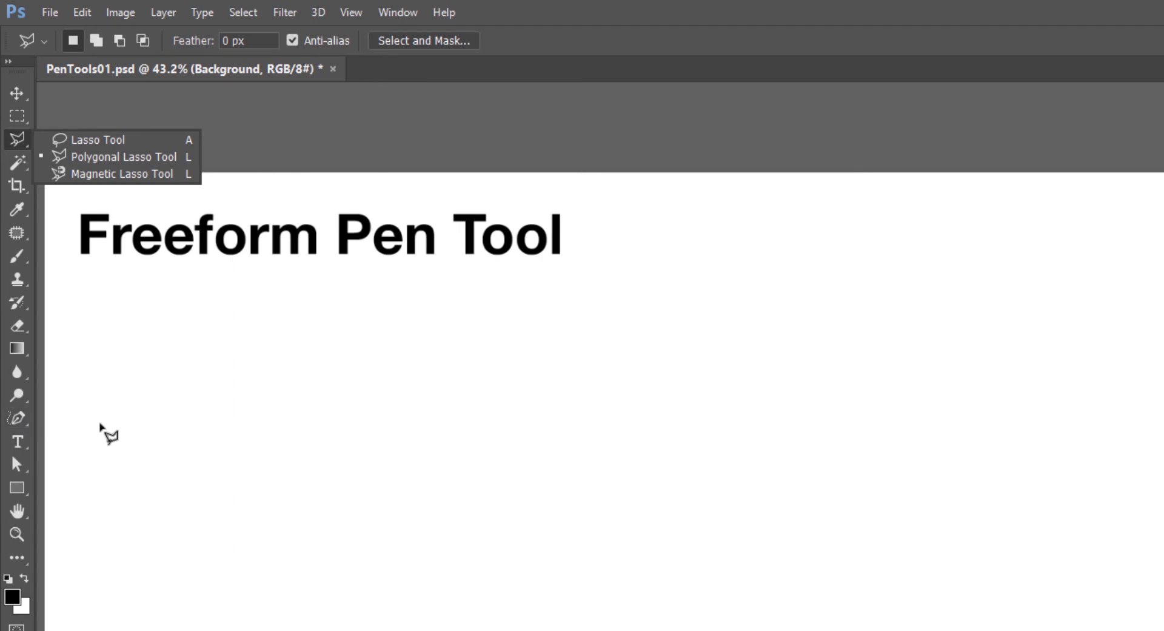
left_click(17, 418)
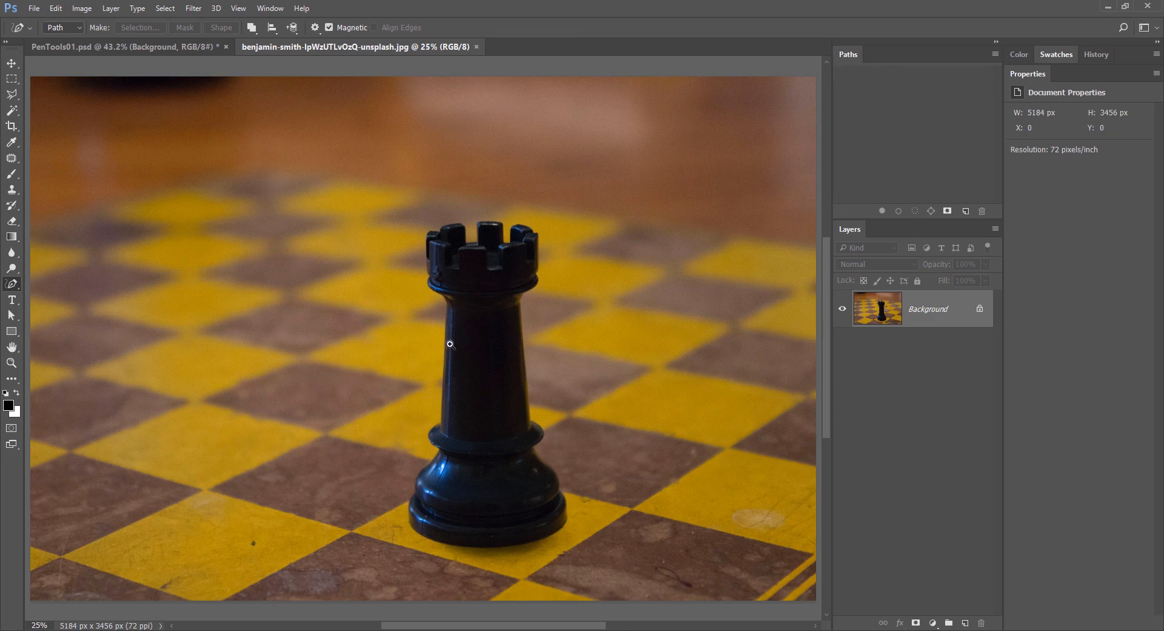
Examine the rook's edge pixels and the blurred chessboard background in the chess photo at different magnifications.
left_click_drag(449, 345, 482, 338)
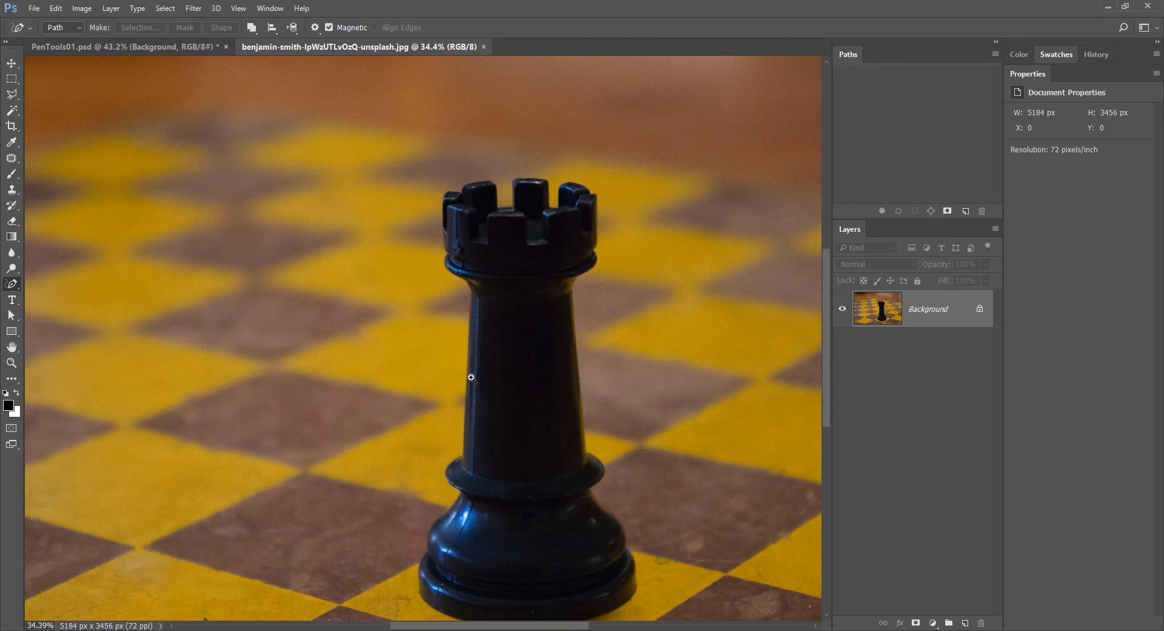
left_click_drag(471, 336, 611, 194)
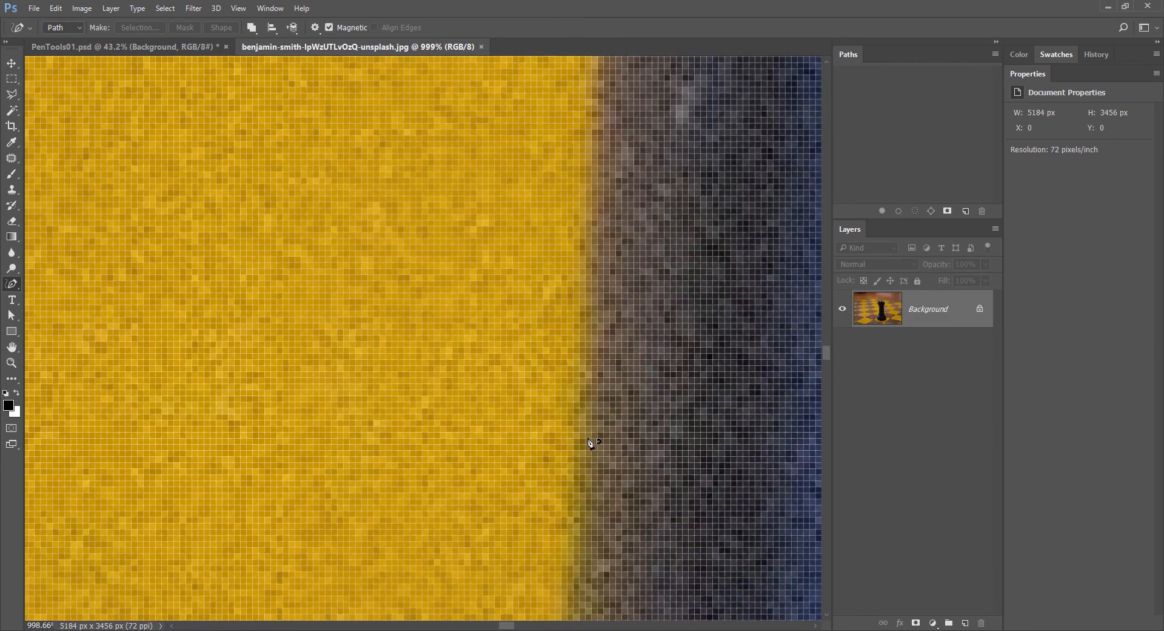
left_click_drag(593, 442, 487, 296)
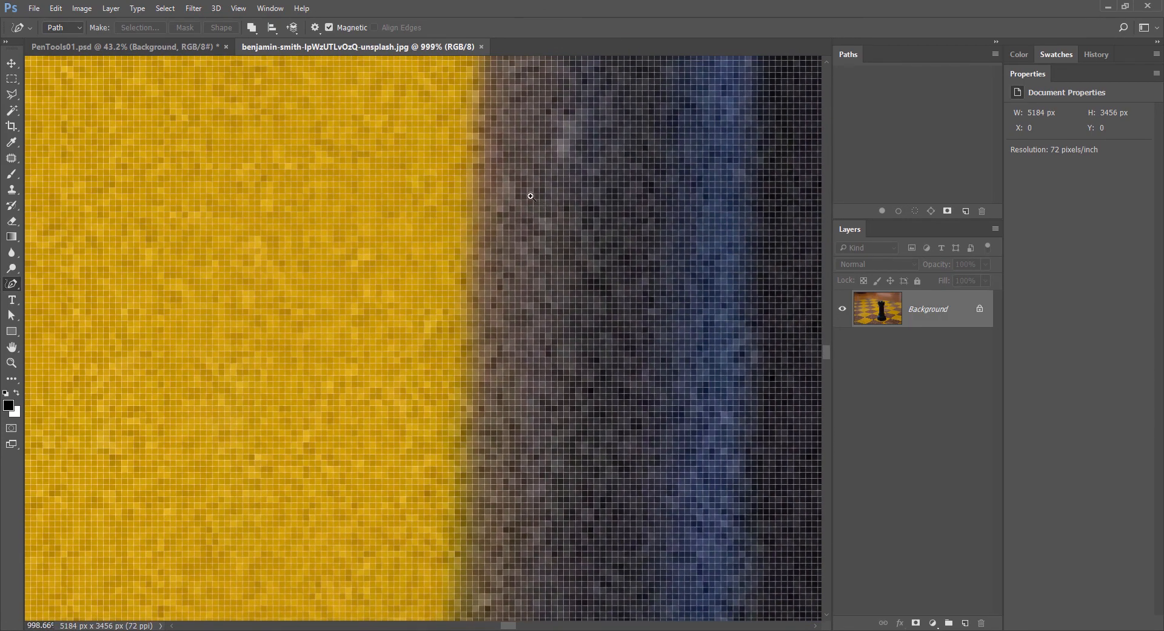
left_click_drag(531, 196, 372, 234)
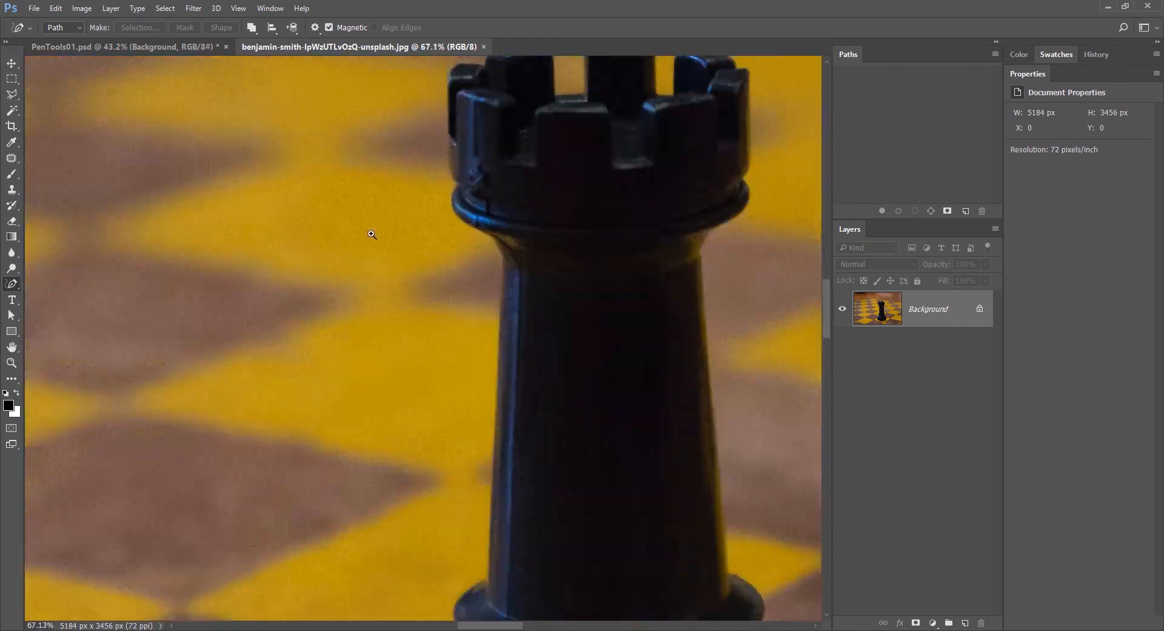
left_click_drag(363, 137, 367, 403)
left_click_drag(593, 278, 628, 275)
left_click_drag(551, 286, 273, 291)
left_click_drag(444, 279, 273, 242)
left_click_drag(503, 289, 255, 276)
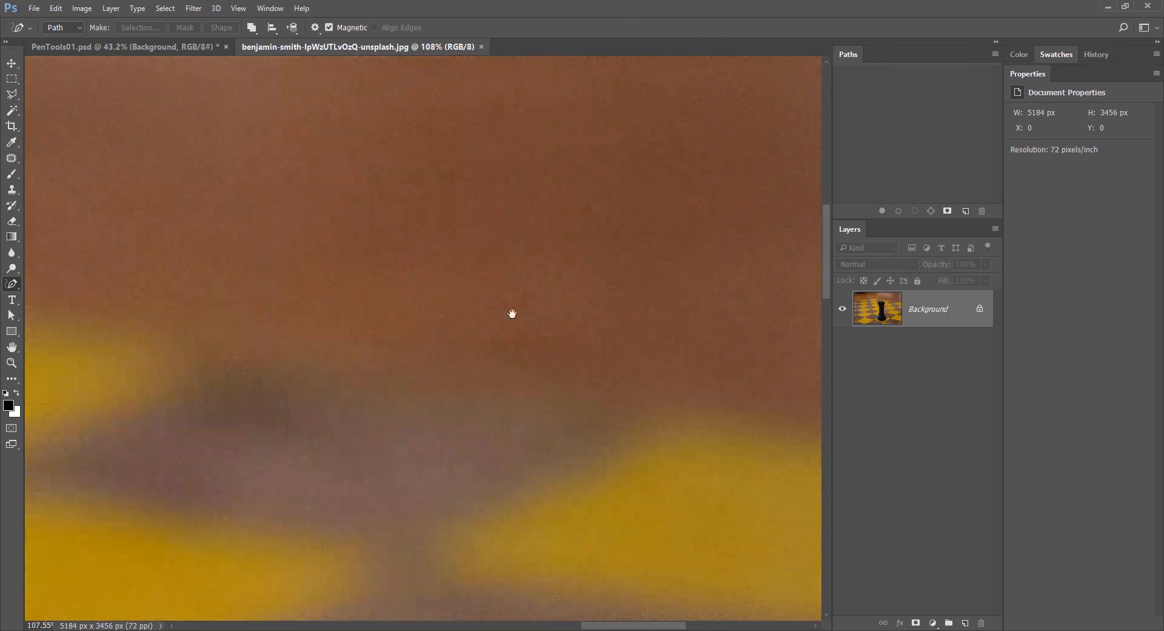
left_click_drag(513, 313, 549, 342)
left_click_drag(365, 321, 499, 345)
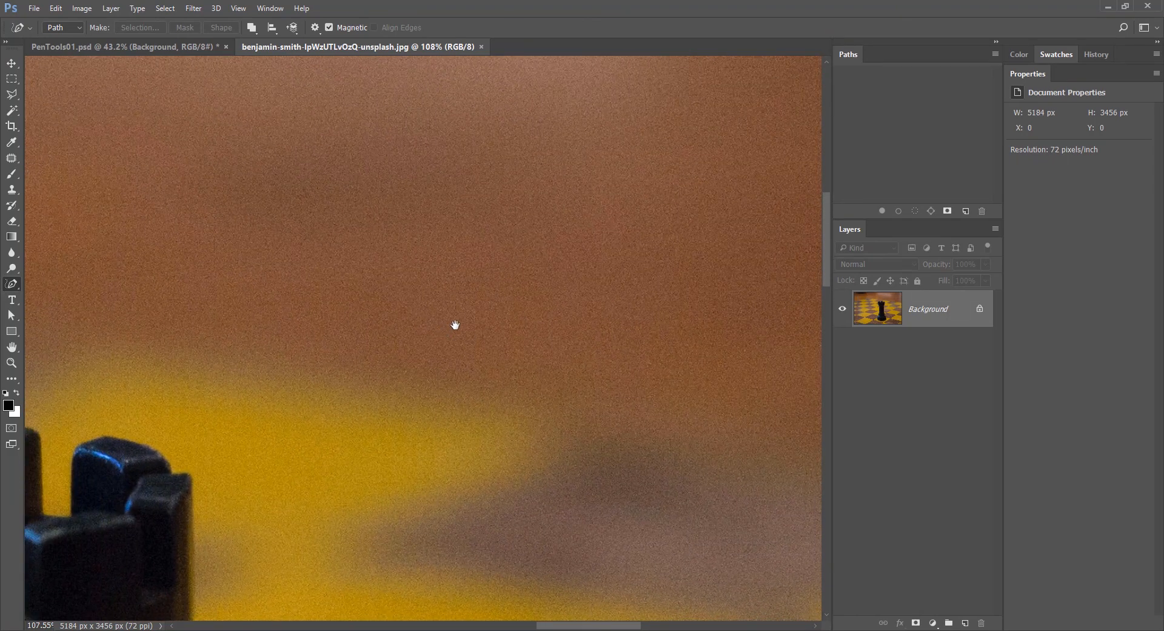
left_click_drag(531, 301, 445, 375)
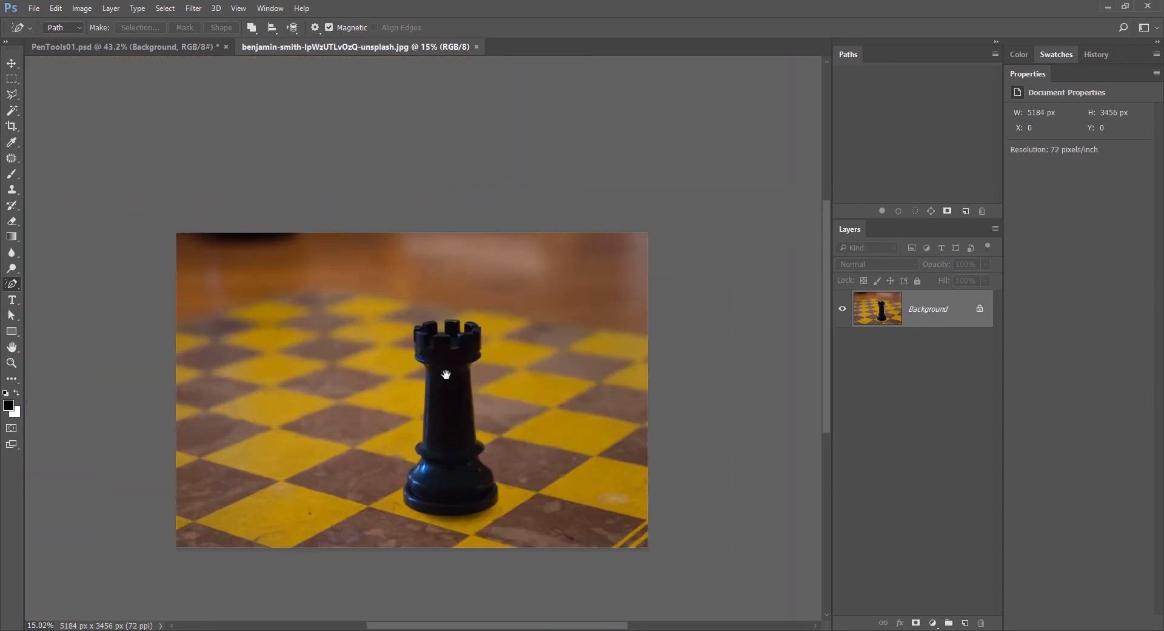
Trace the rook's outline with the magnetic Freeform Pen from the crown down its left side and around the base.
left_click_drag(503, 422, 556, 241)
left_click_drag(424, 243, 424, 220)
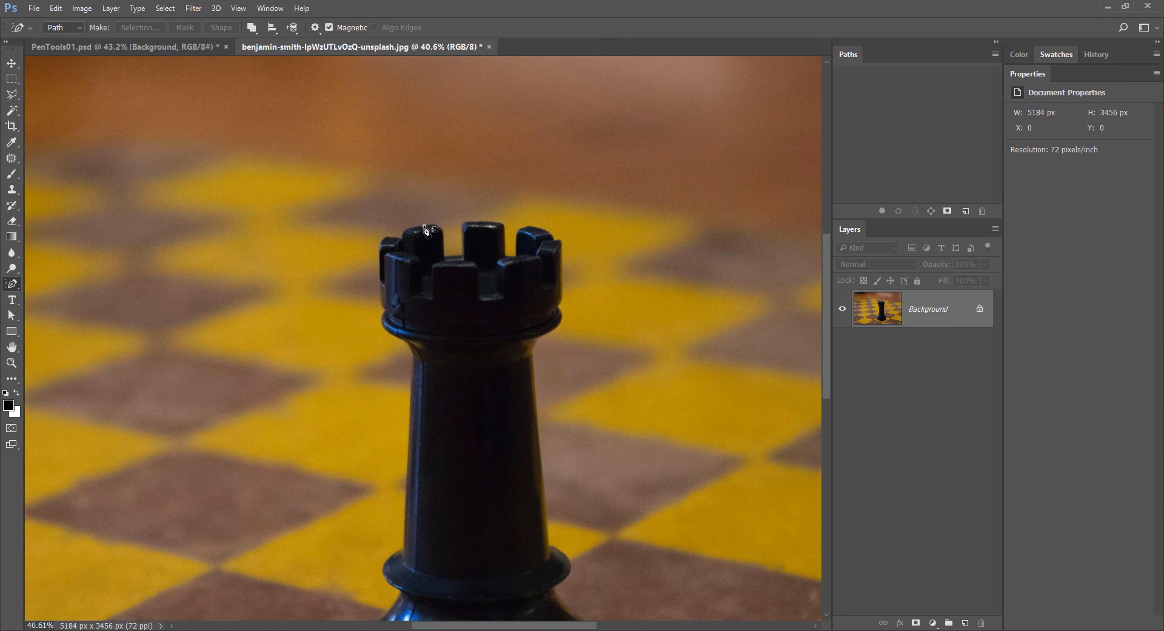
left_click(423, 226)
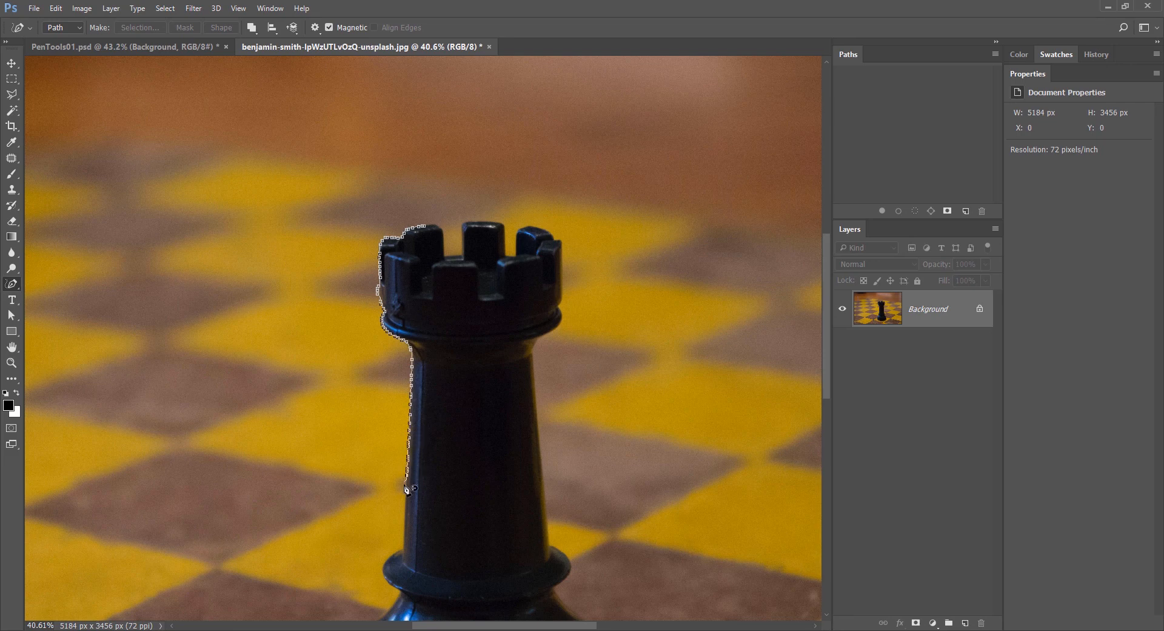
key("space")
left_click_drag(408, 552, 413, 314)
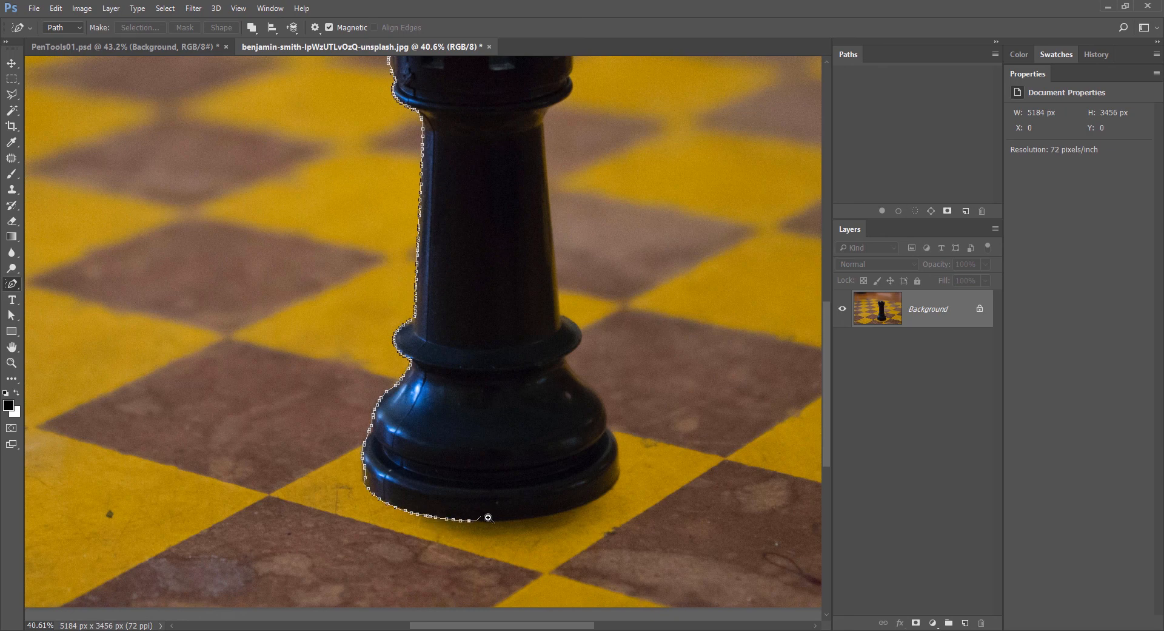
scroll(489, 517, "up", 1)
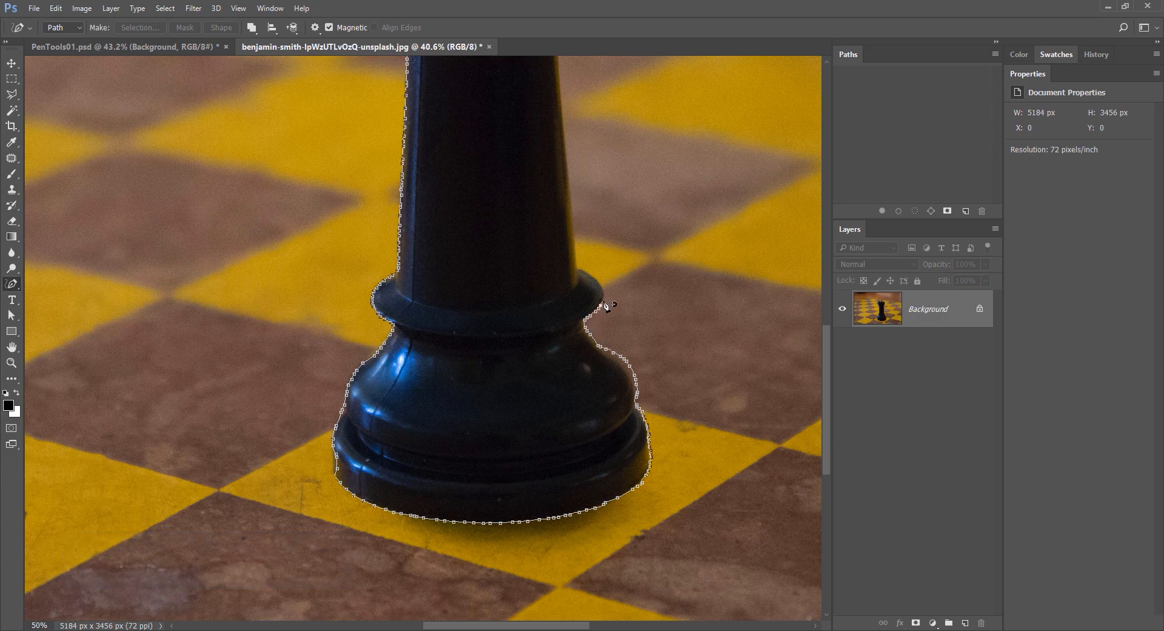
Trace the rook's right side back up to the crown, removing misplaced anchor points, and close the magnetic path.
left_click_drag(576, 256, 513, 453)
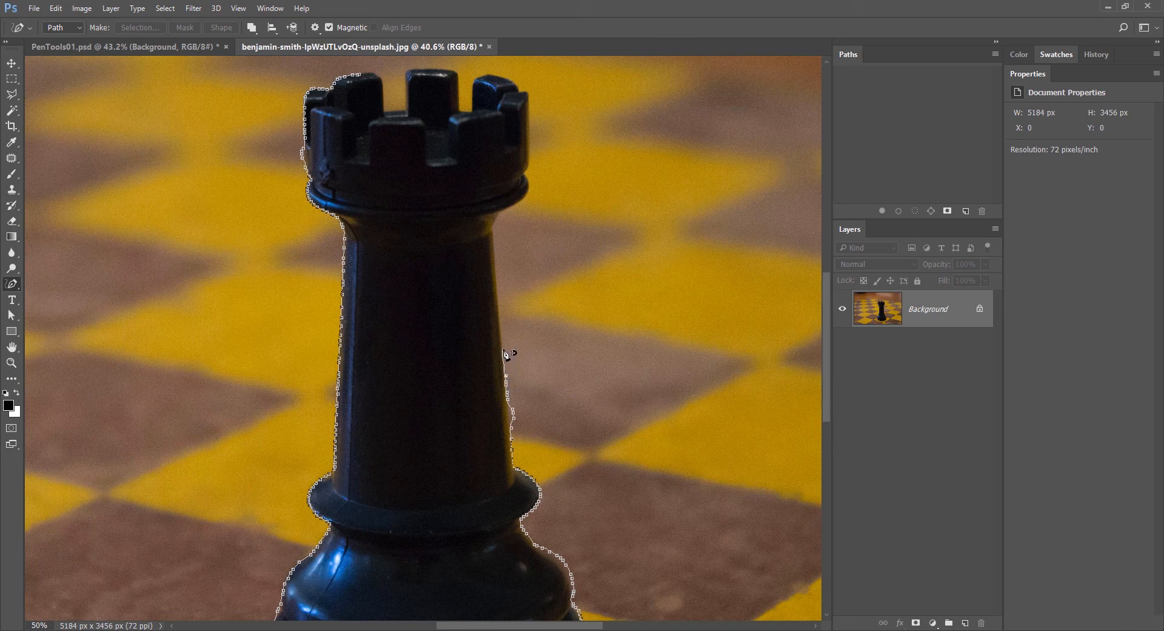
key("BackSpace")
scroll(502, 318, "up", 2)
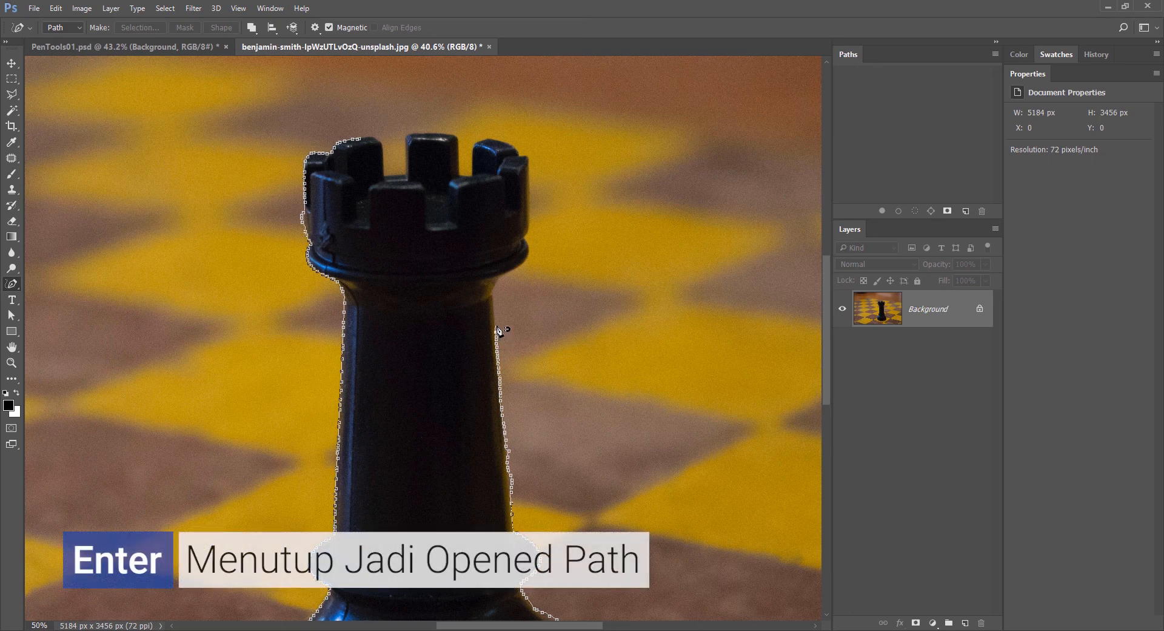
key("Return")
scroll(488, 323, "down", 1)
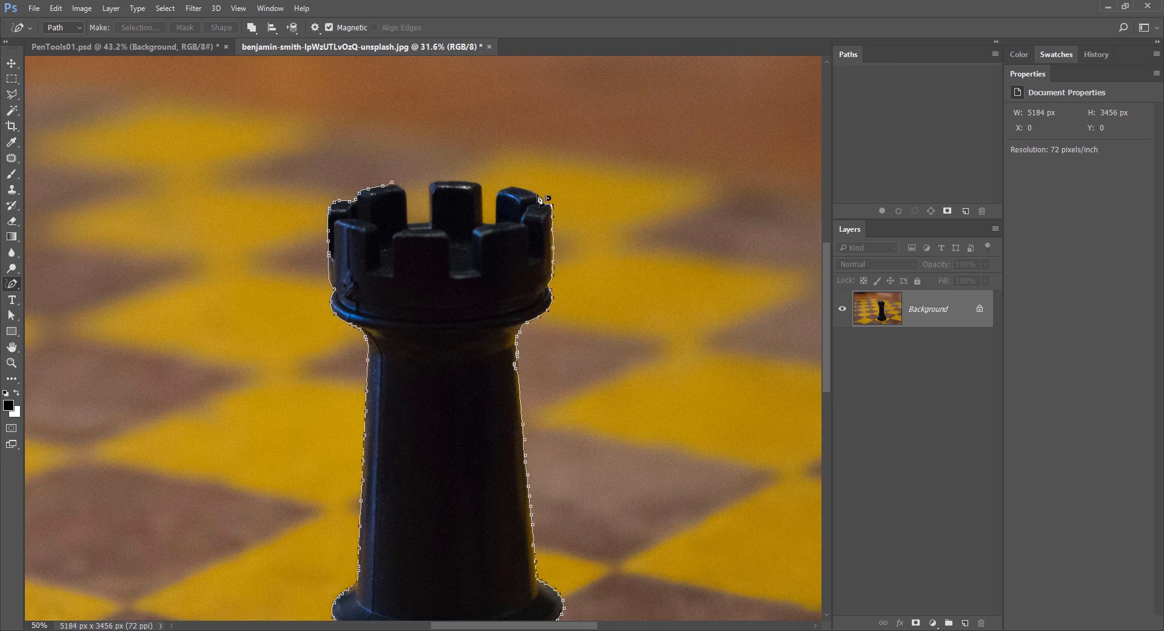
left_click(511, 188)
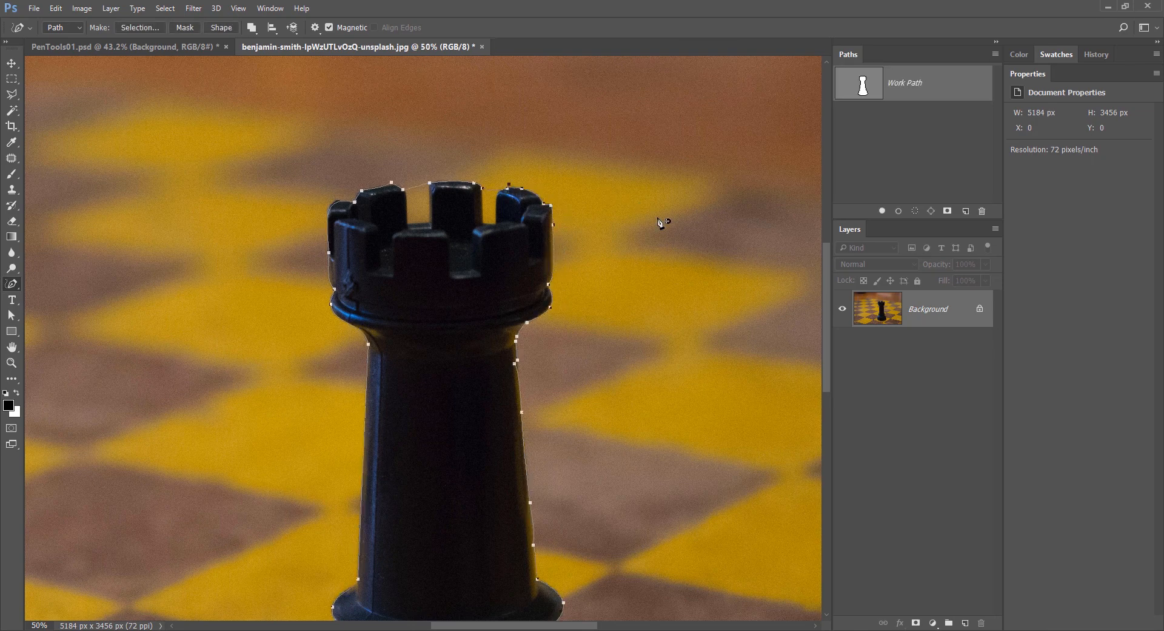